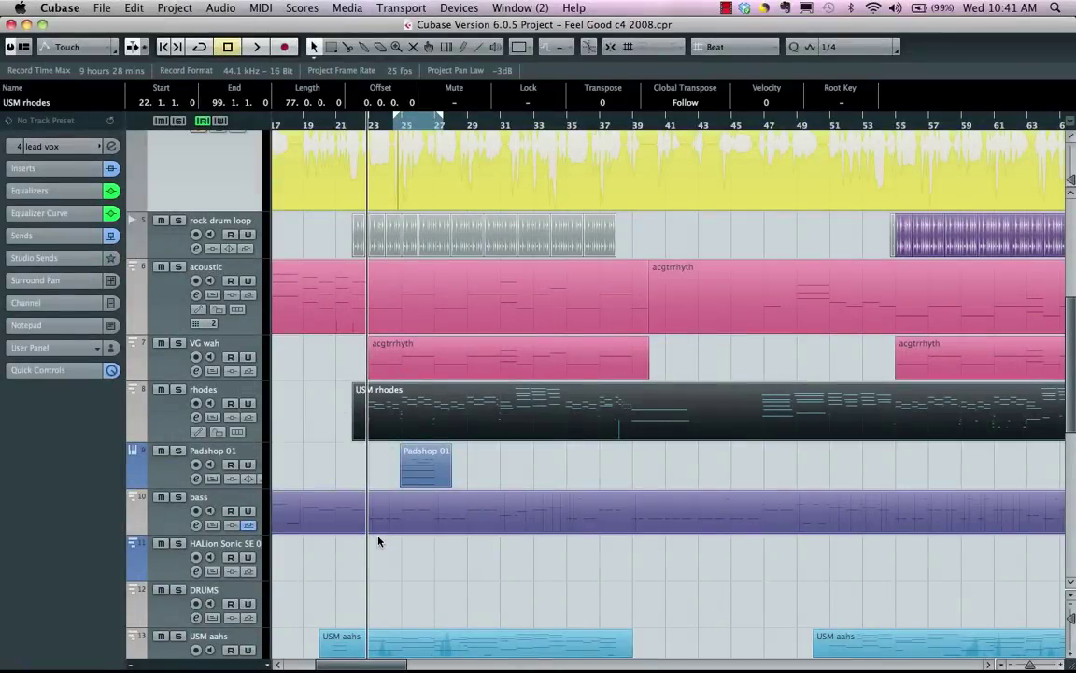
Open the USM rhodes part in the Key Editor, showing its notes across bars 23–35
{"action": "double_click", "coordinate": [559, 421]}
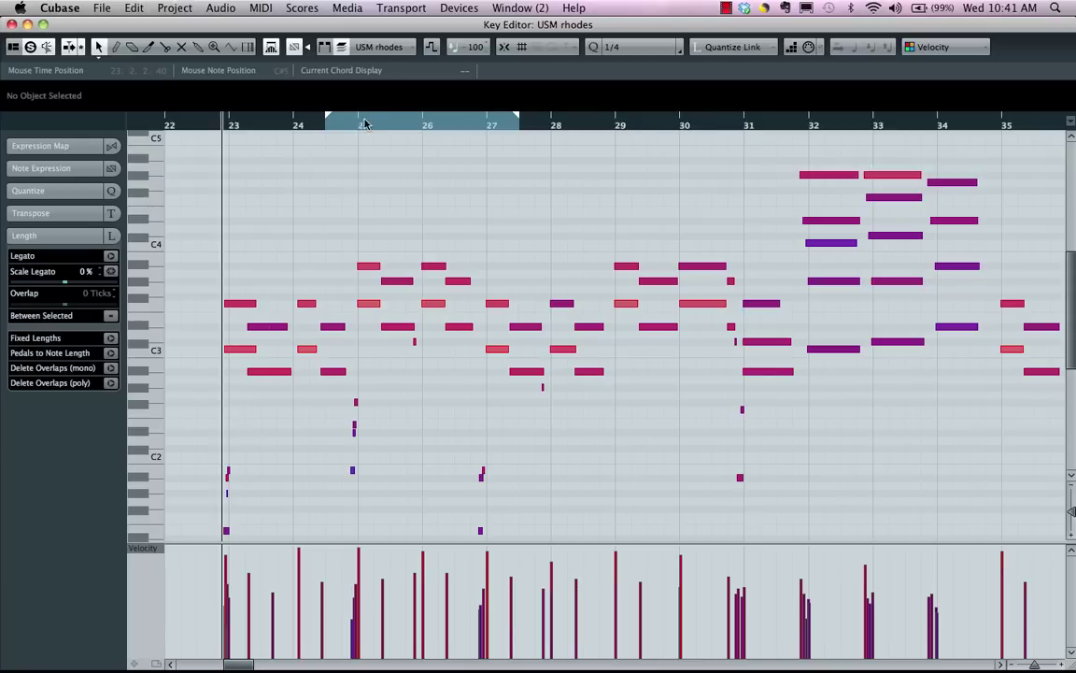
{"action": "right_click", "coordinate": [293, 124]}
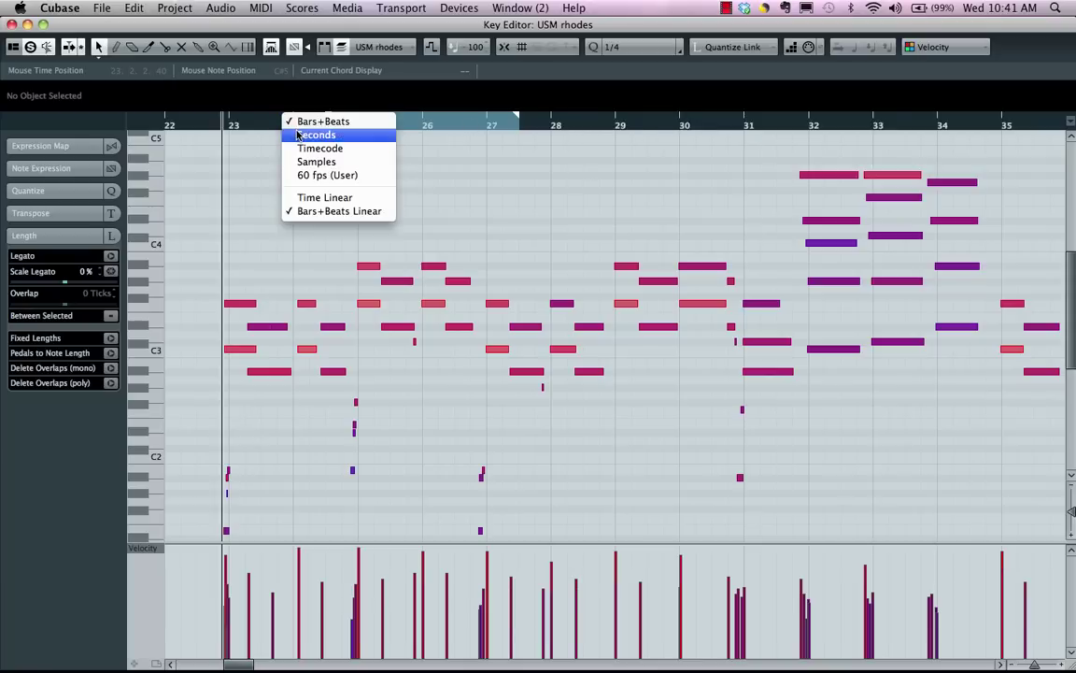
{"action": "left_click", "coordinate": [297, 136]}
{"action": "right_click", "coordinate": [270, 127]}
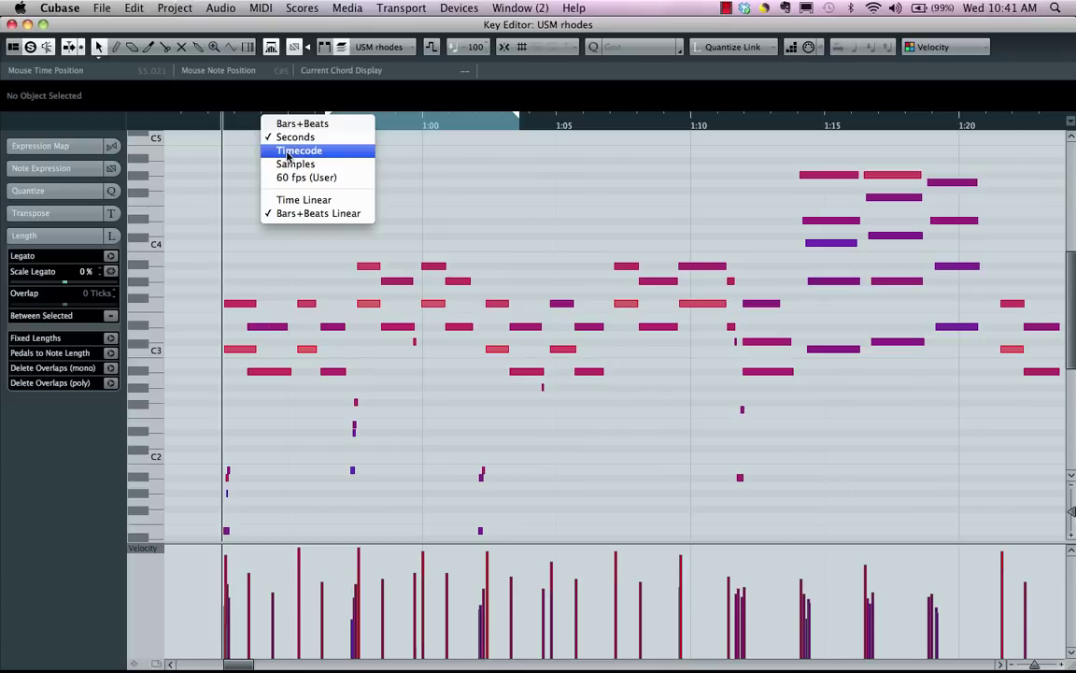
{"action": "left_click", "coordinate": [286, 150]}
{"action": "right_click", "coordinate": [276, 127]}
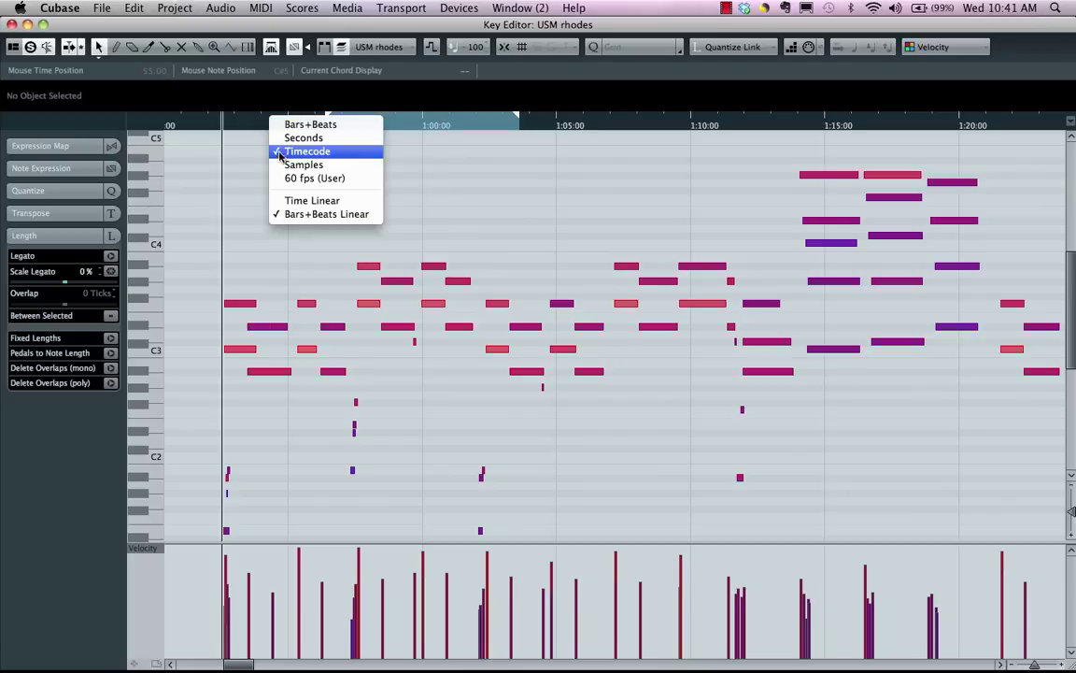
{"action": "left_click", "coordinate": [288, 125]}
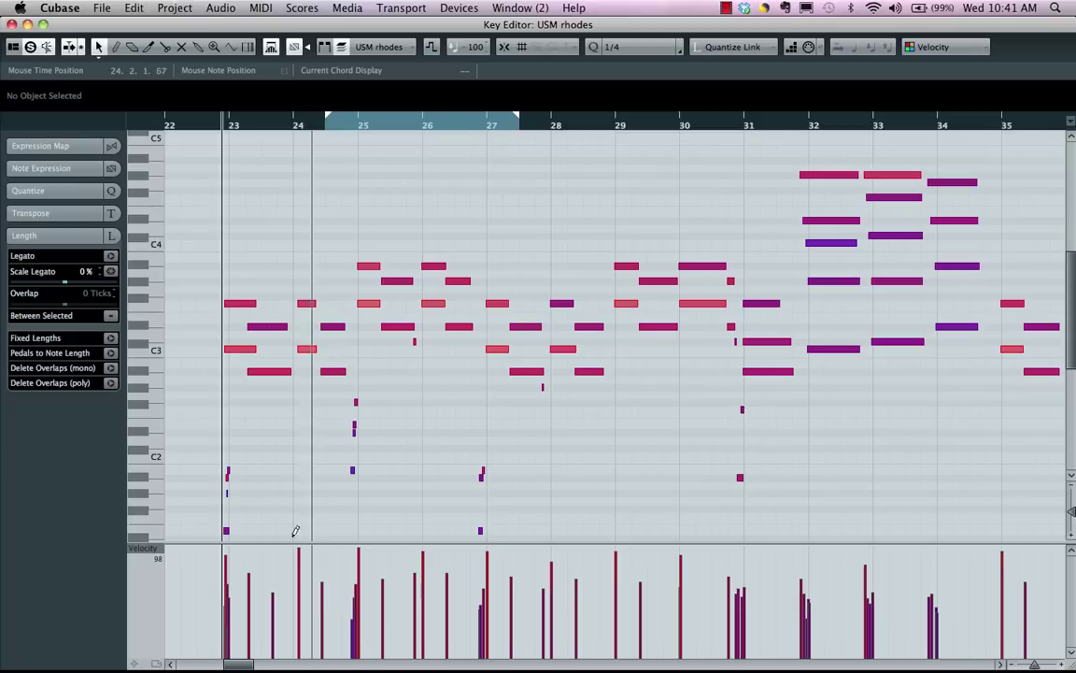
{"action": "left_click", "coordinate": [46, 144]}
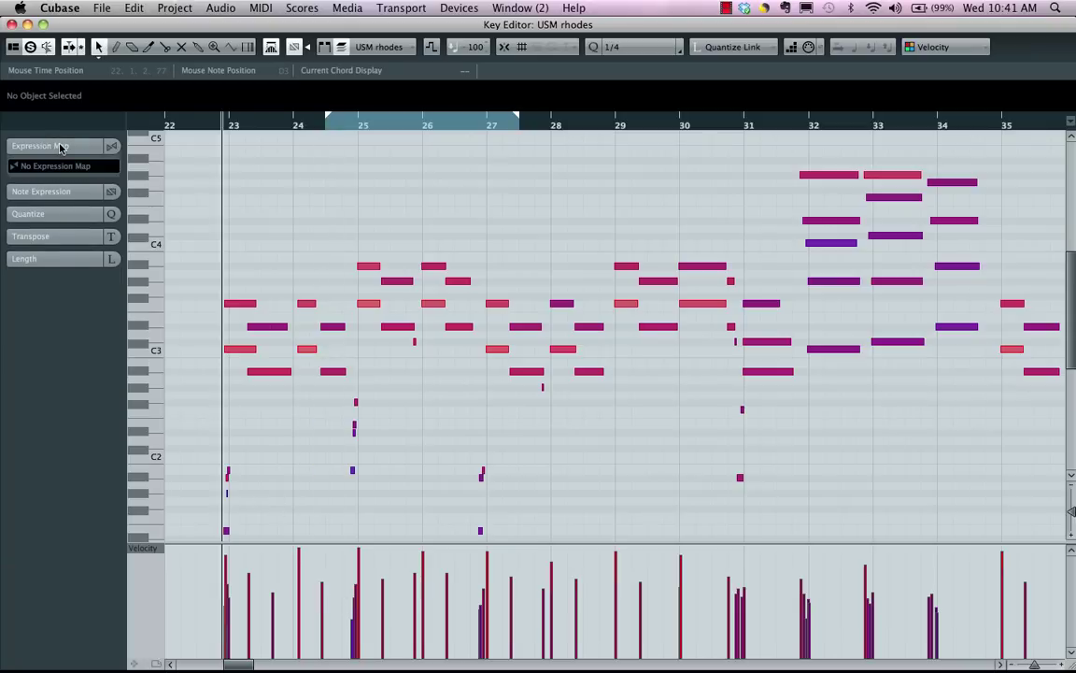
{"action": "left_click", "coordinate": [65, 193]}
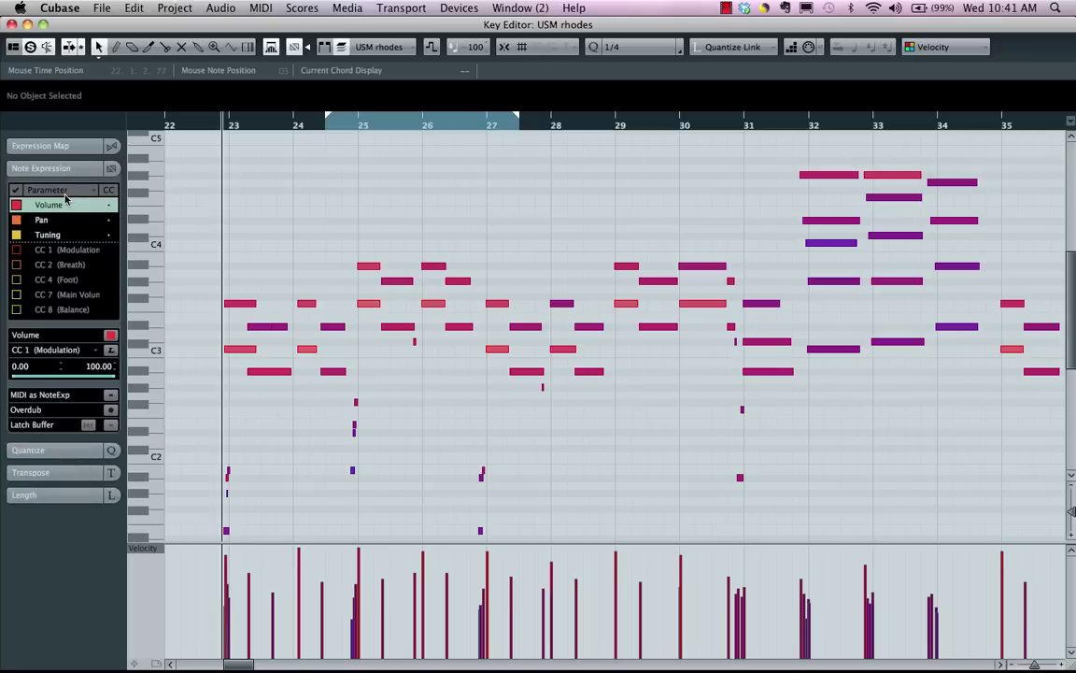
{"action": "left_click", "coordinate": [59, 457]}
{"action": "left_click", "coordinate": [63, 451]}
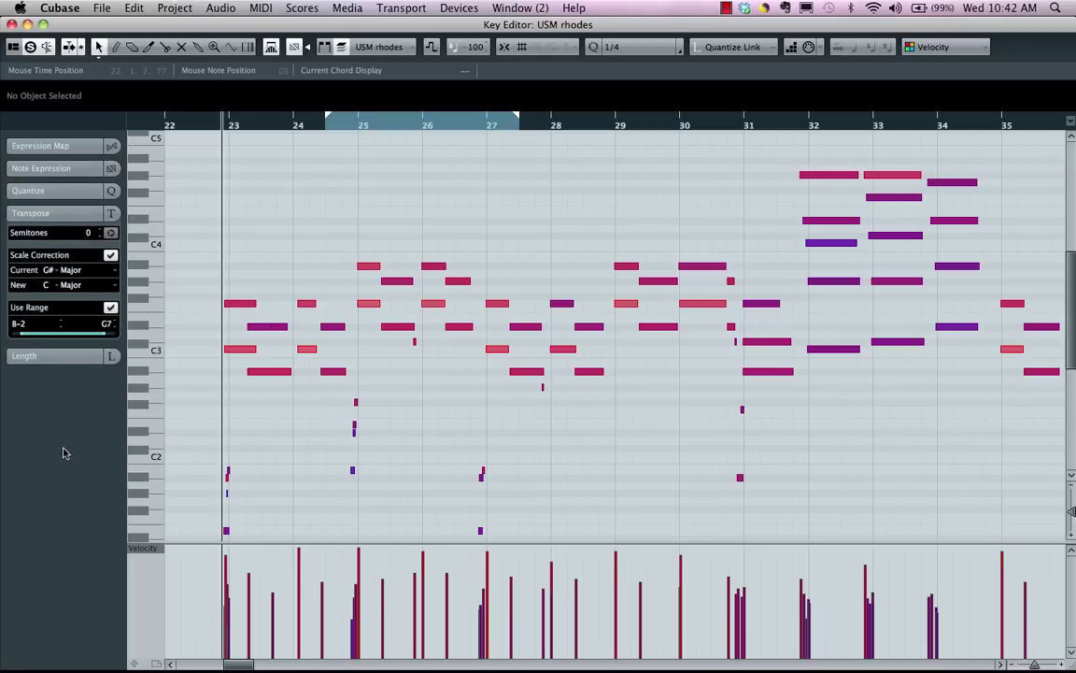
{"action": "left_click", "coordinate": [62, 356]}
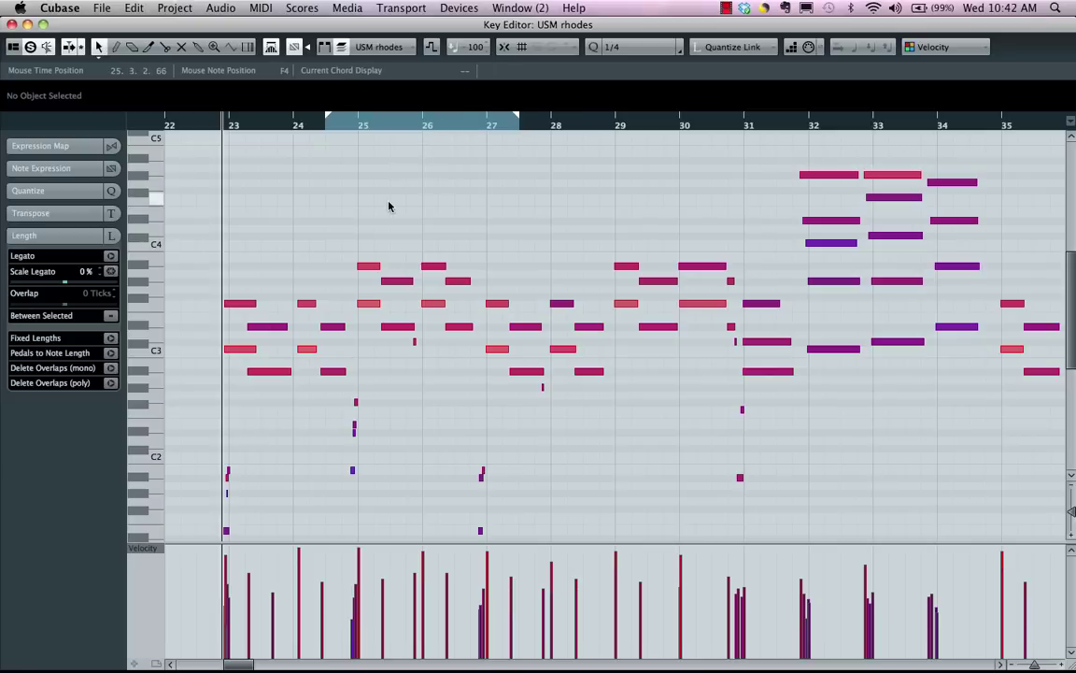
Zoom in horizontally around bar 24 of the rhodes part
{"action": "right_click", "coordinate": [369, 163]}
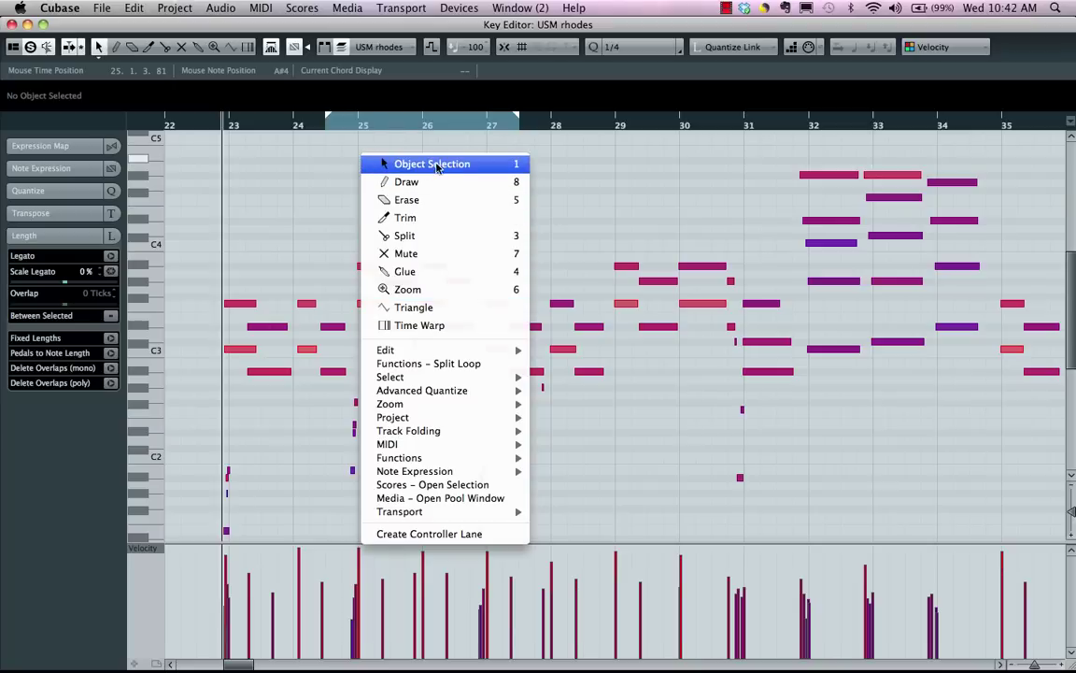
{"action": "left_click", "coordinate": [305, 160]}
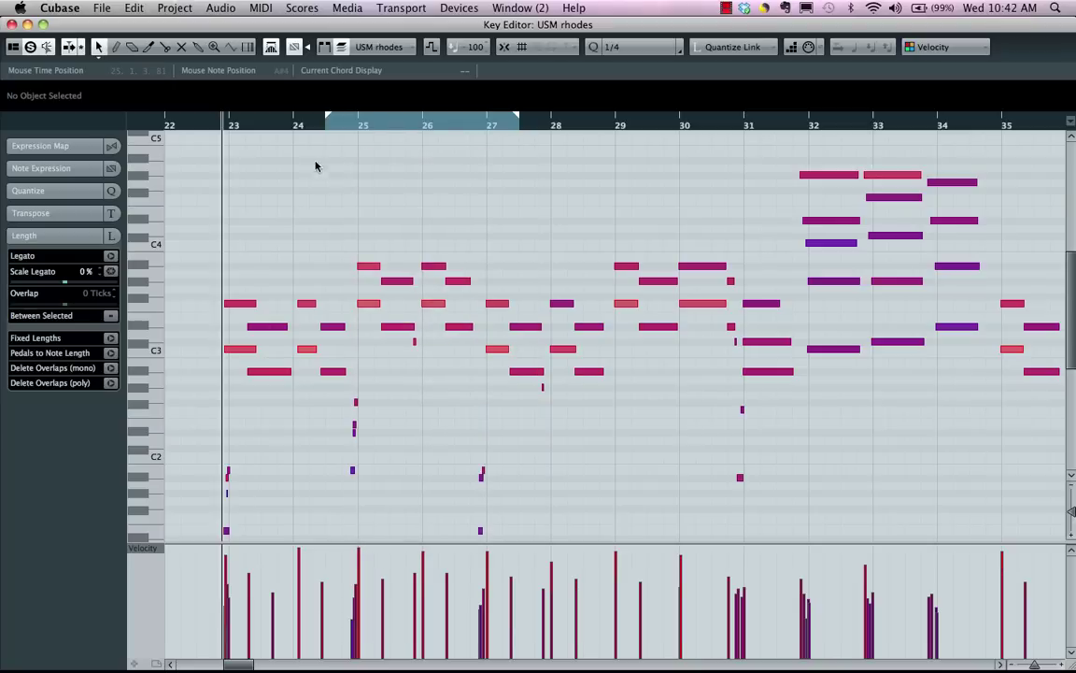
{"action": "left_click", "coordinate": [367, 124]}
{"action": "key", "text": "h"}
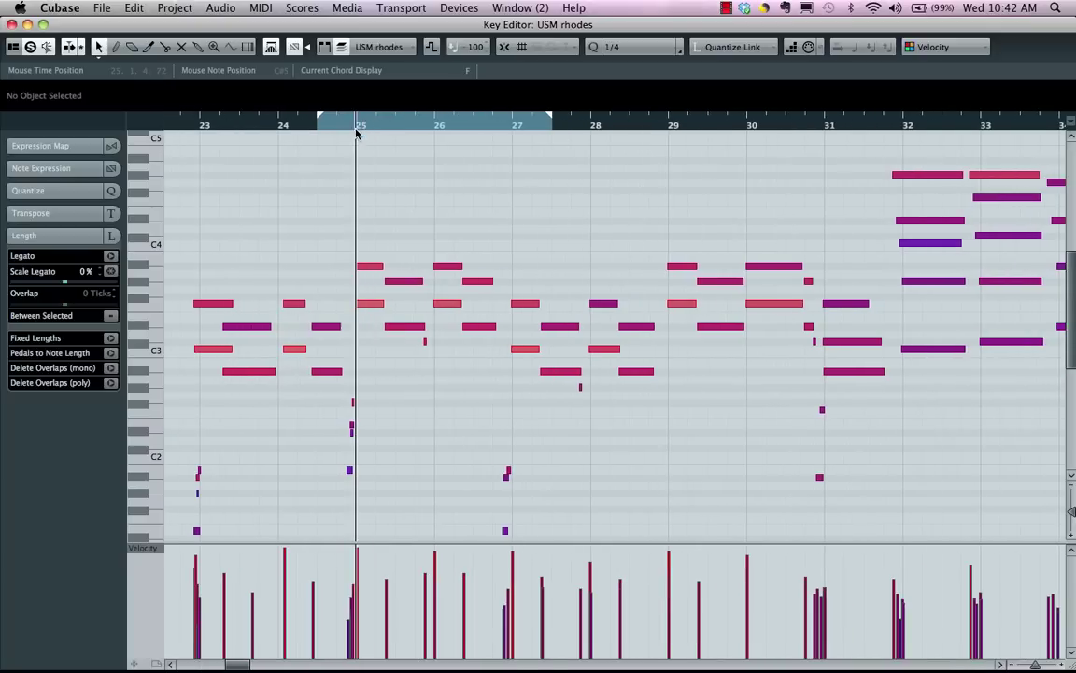
{"action": "left_click", "coordinate": [287, 127]}
{"action": "key", "text": "h"}
{"action": "key", "text": "h"}
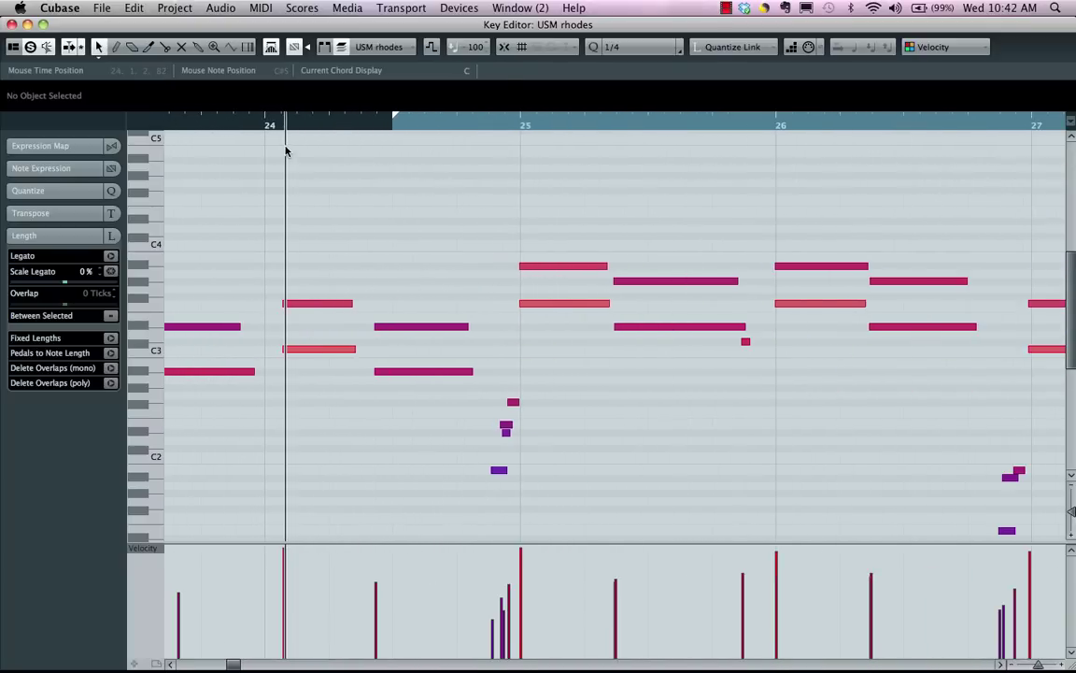
Select the four bar-24 notes and drag their ends and starts to resize them
{"action": "left_click_drag", "start_coordinate": [309, 271], "coordinate": [462, 412]}
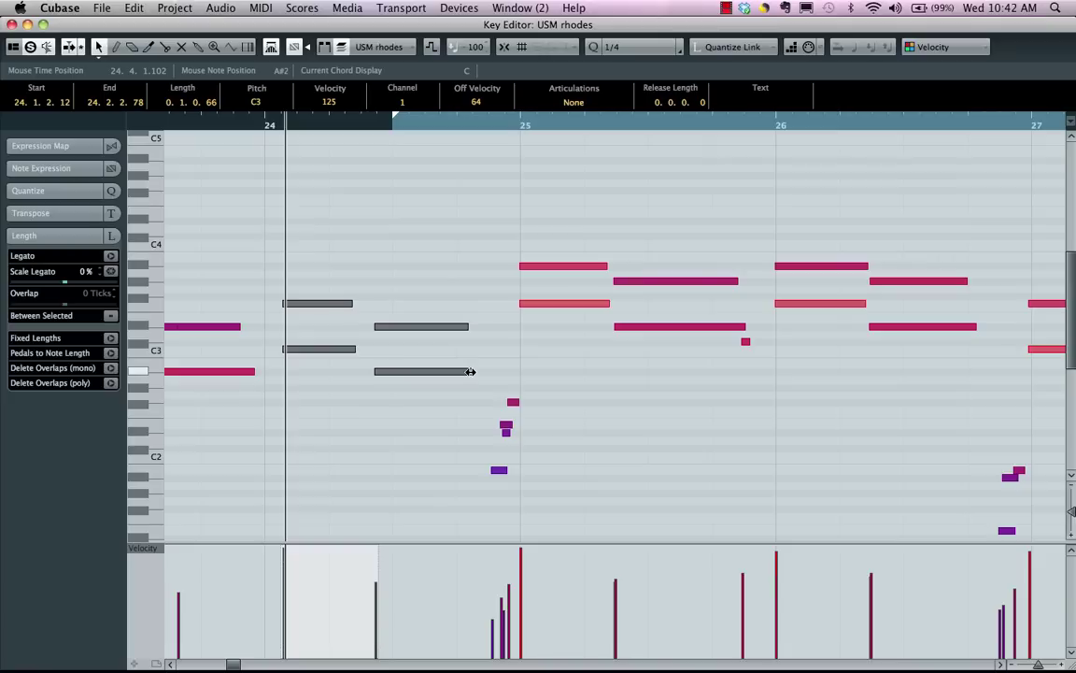
{"action": "mouse_move", "coordinate": [470, 372]}
{"action": "left_mouse_down"}
{"action": "mouse_move", "coordinate": [456, 372]}
{"action": "mouse_move", "coordinate": [512, 372]}
{"action": "mouse_move", "coordinate": [456, 367]}
{"action": "mouse_move", "coordinate": [472, 364]}
{"action": "left_mouse_up"}
{"action": "mouse_move", "coordinate": [287, 350]}
{"action": "left_mouse_down"}
{"action": "mouse_move", "coordinate": [336, 350]}
{"action": "mouse_move", "coordinate": [244, 350]}
{"action": "mouse_move", "coordinate": [305, 355]}
{"action": "mouse_move", "coordinate": [273, 354]}
{"action": "mouse_move", "coordinate": [283, 358]}
{"action": "left_mouse_up"}
{"action": "left_click_drag", "start_coordinate": [315, 125], "coordinate": [318, 106]}
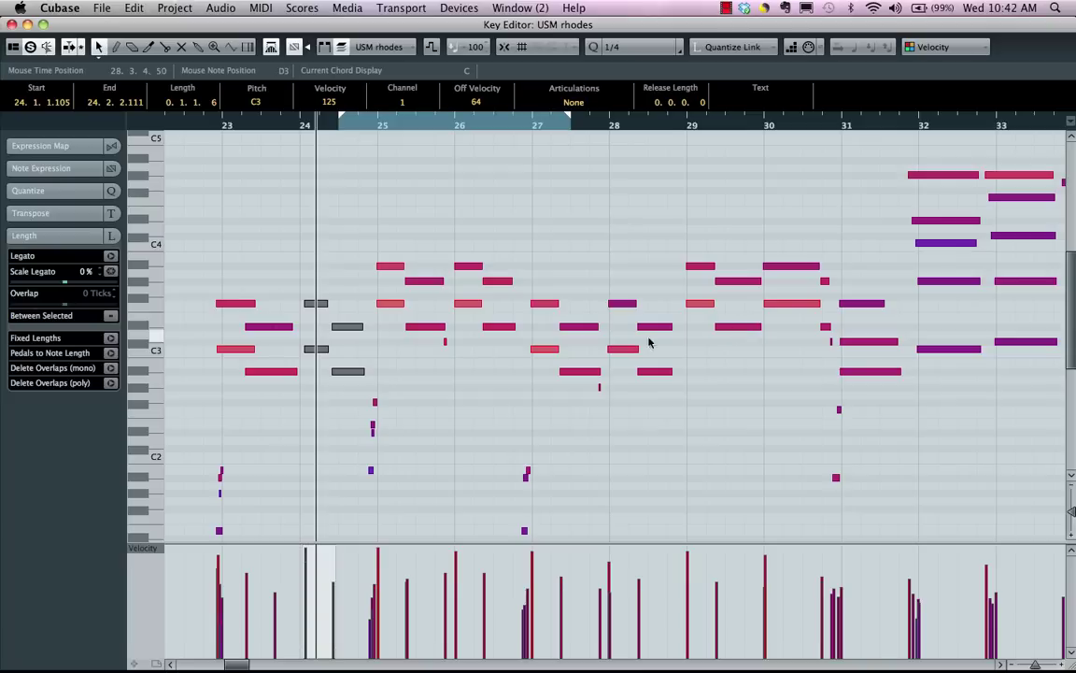
{"action": "left_click", "coordinate": [213, 329]}
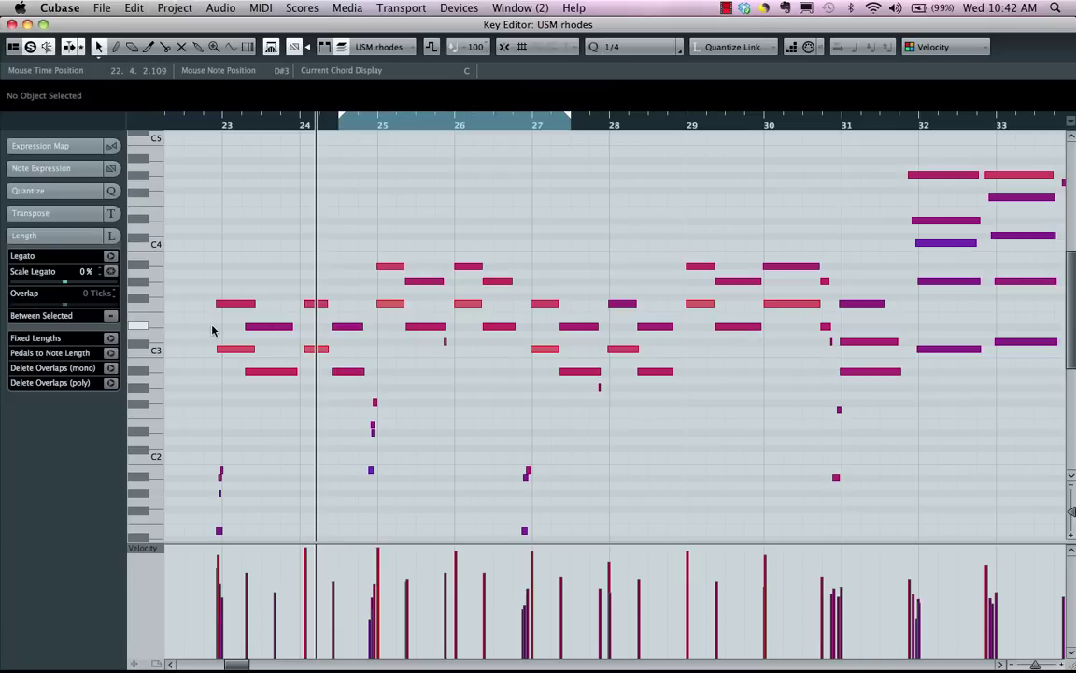
{"action": "double_click", "coordinate": [263, 329], "text": "shift"}
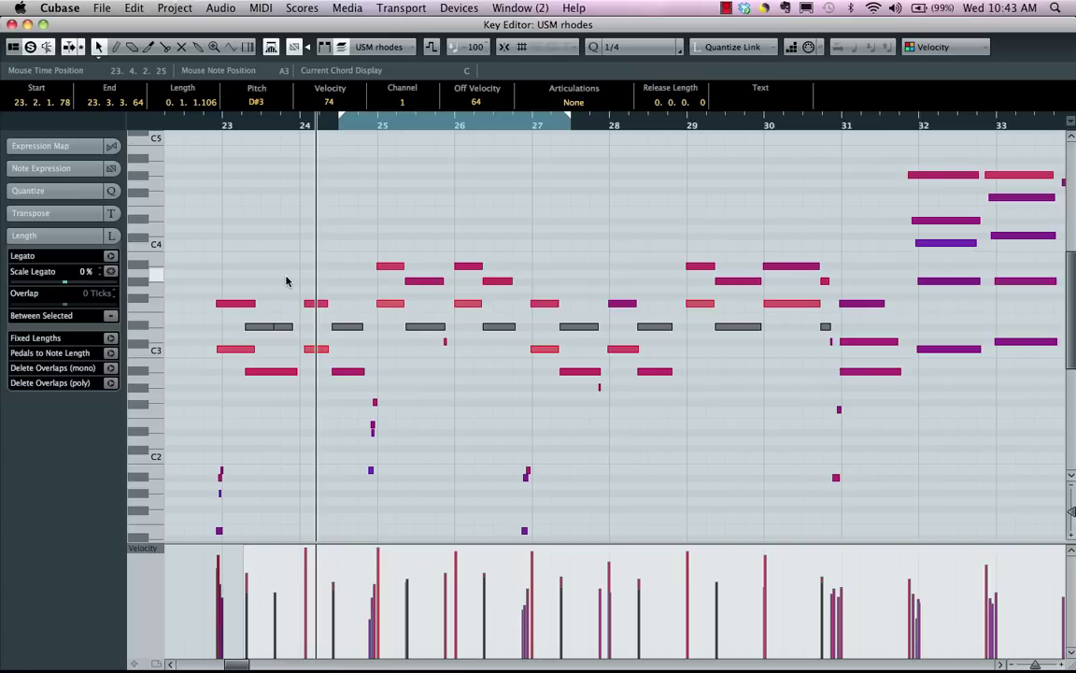
{"action": "key", "text": "Up"}
{"action": "key", "text": "Up"}
{"action": "key", "text": "Up"}
{"action": "key", "text": "Up"}
{"action": "key", "text": "Up"}
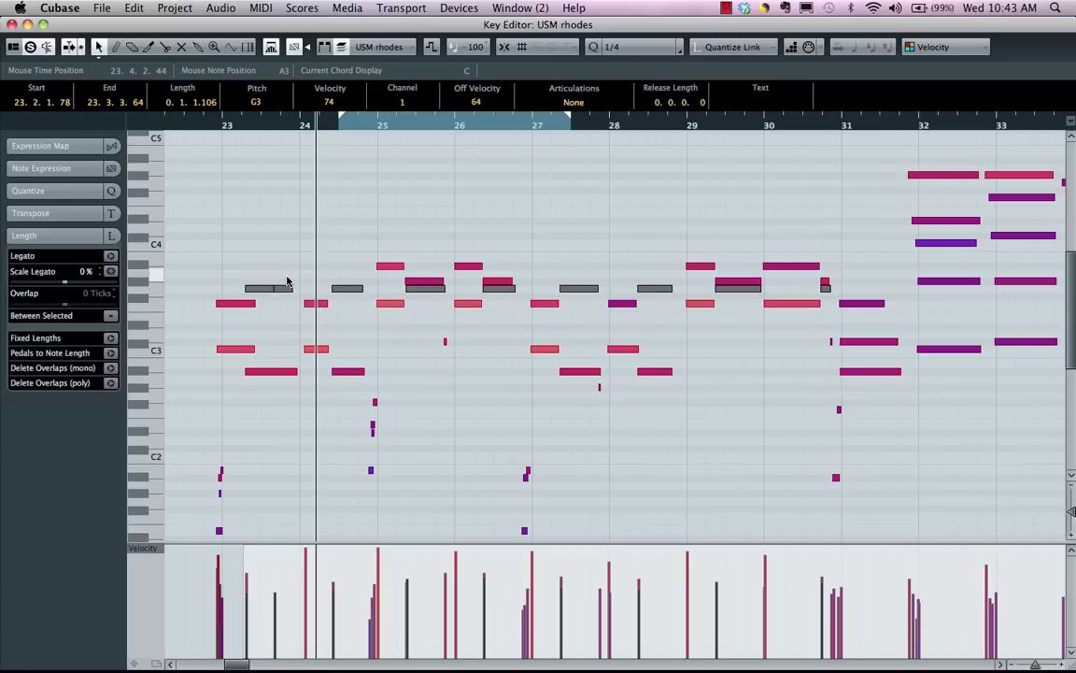
{"action": "key", "text": "Down"}
{"action": "key", "text": "Down"}
{"action": "key", "text": "Down"}
{"action": "key", "text": "Down"}
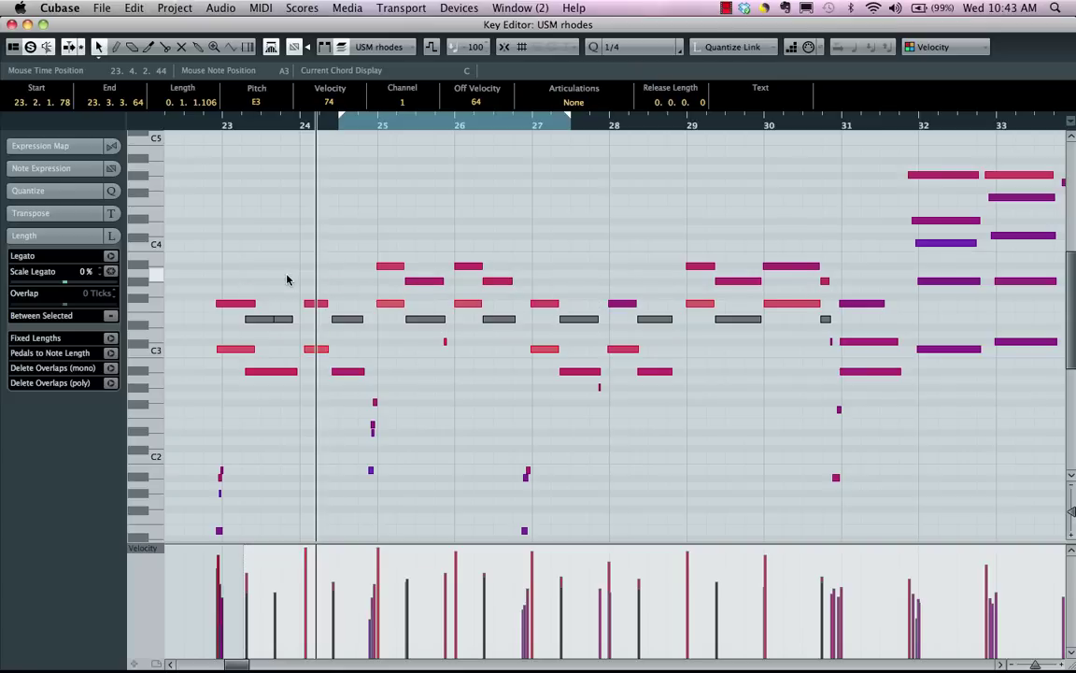
{"action": "key", "text": "Down"}
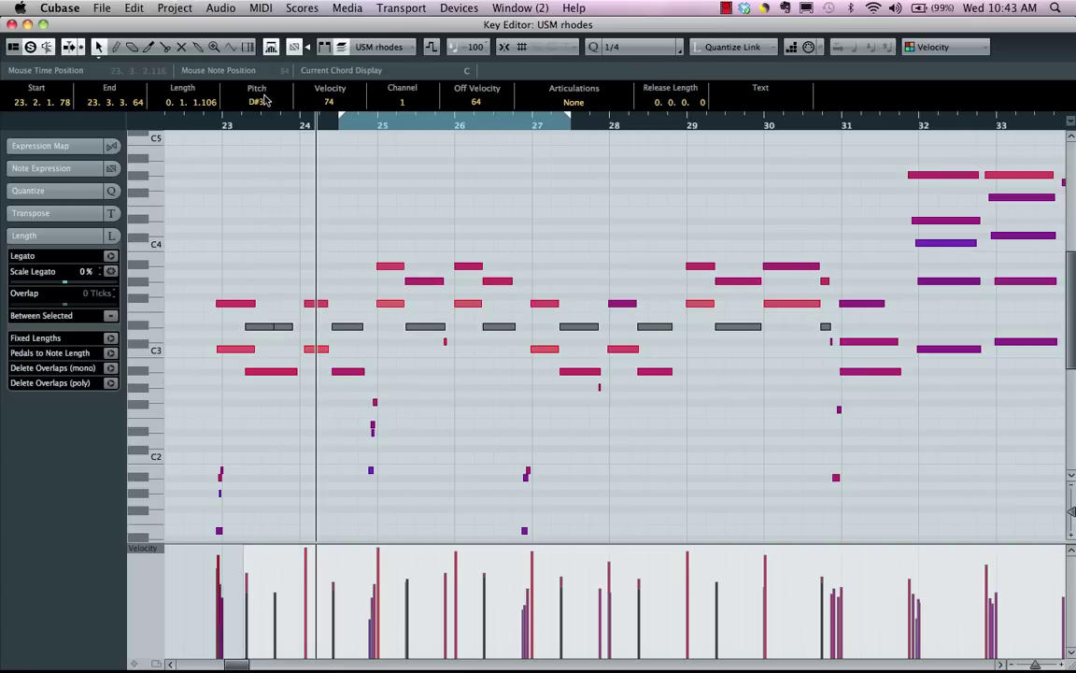
{"action": "key", "text": "Down"}
{"action": "key", "text": "Down"}
{"action": "key", "text": "Down"}
{"action": "key", "text": "Down"}
{"action": "key", "text": "Up"}
{"action": "key", "text": "Up"}
{"action": "key", "text": "Up"}
{"action": "key", "text": "Up"}
Select the short D#3 note in bar 23 and nudge it to C#3 and back to D#3
{"action": "left_click", "coordinate": [268, 239]}
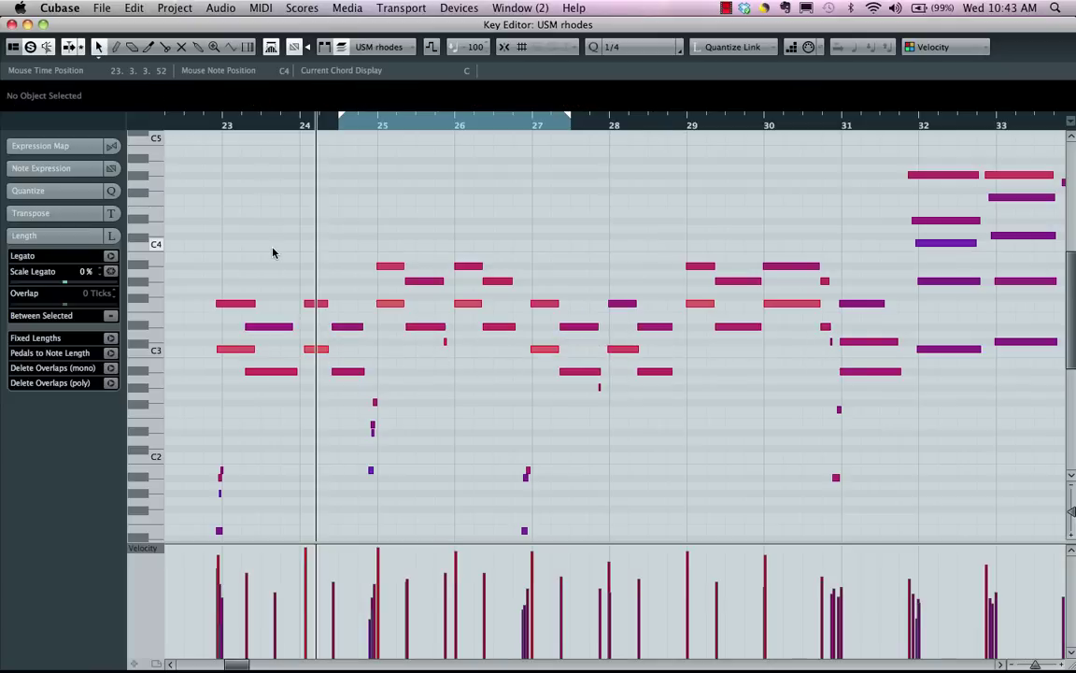
{"action": "left_click", "coordinate": [283, 327]}
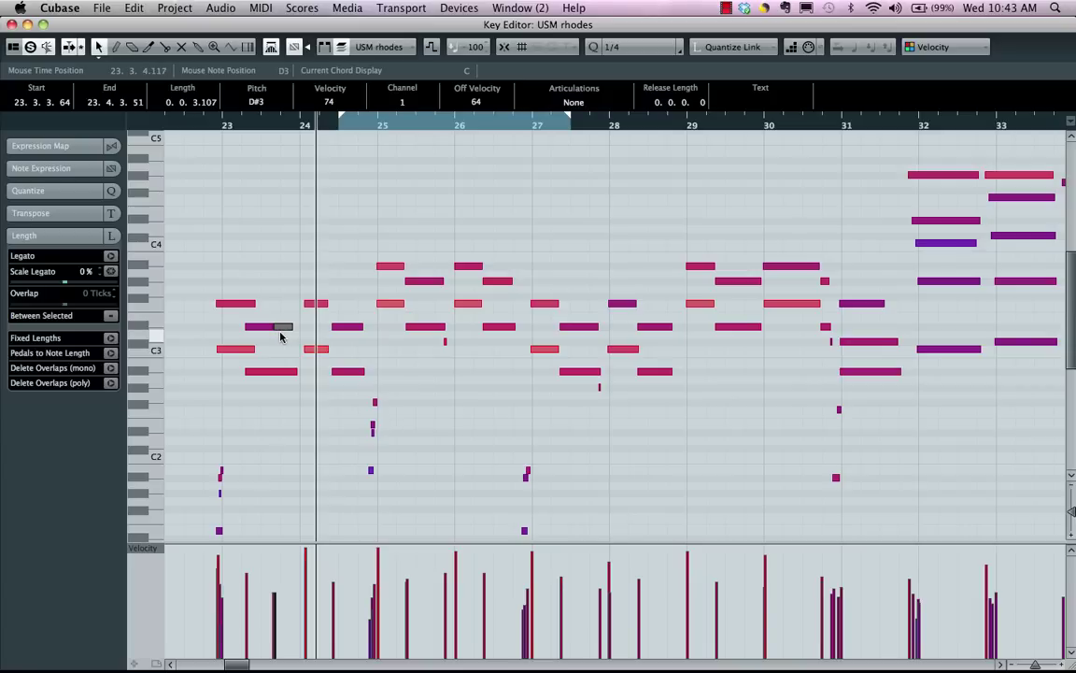
{"action": "key", "text": "Down"}
{"action": "key", "text": "Down"}
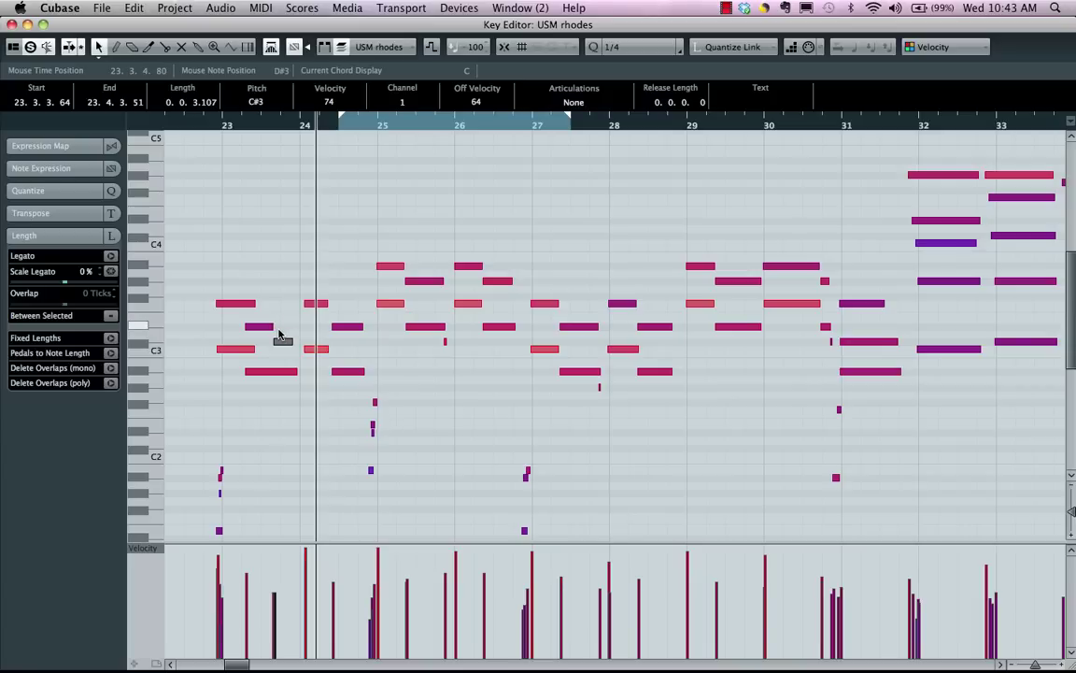
{"action": "key", "text": "Up"}
{"action": "key", "text": "Up"}
Switch to the Glue tool and deselect the D#3 note
{"action": "right_click", "coordinate": [248, 322]}
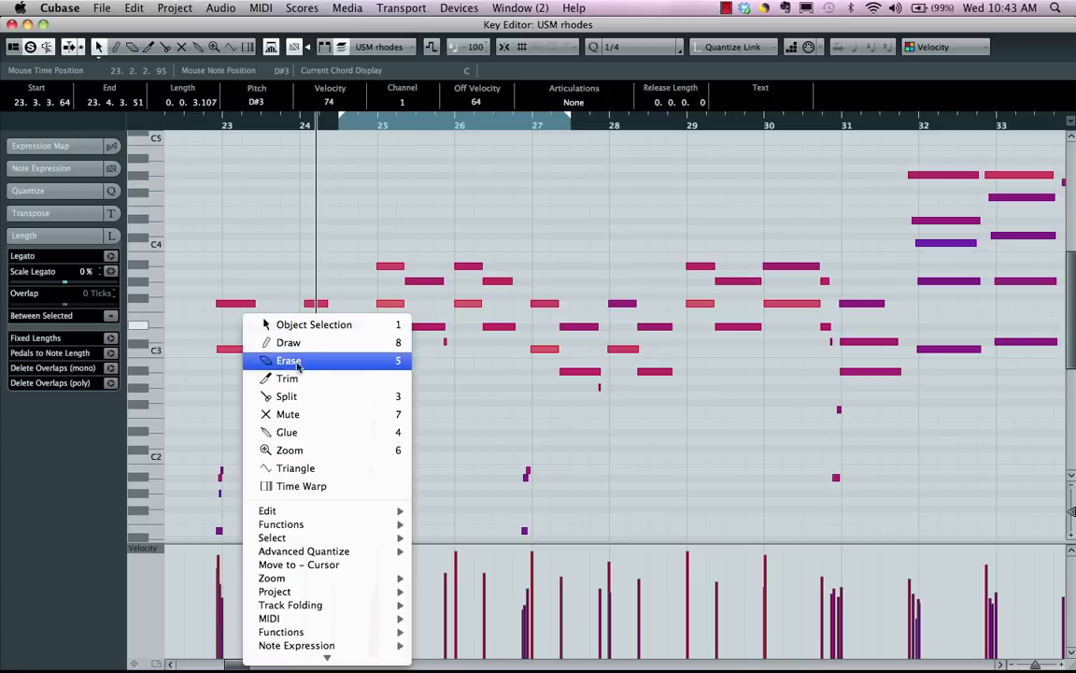
{"action": "left_click", "coordinate": [290, 431]}
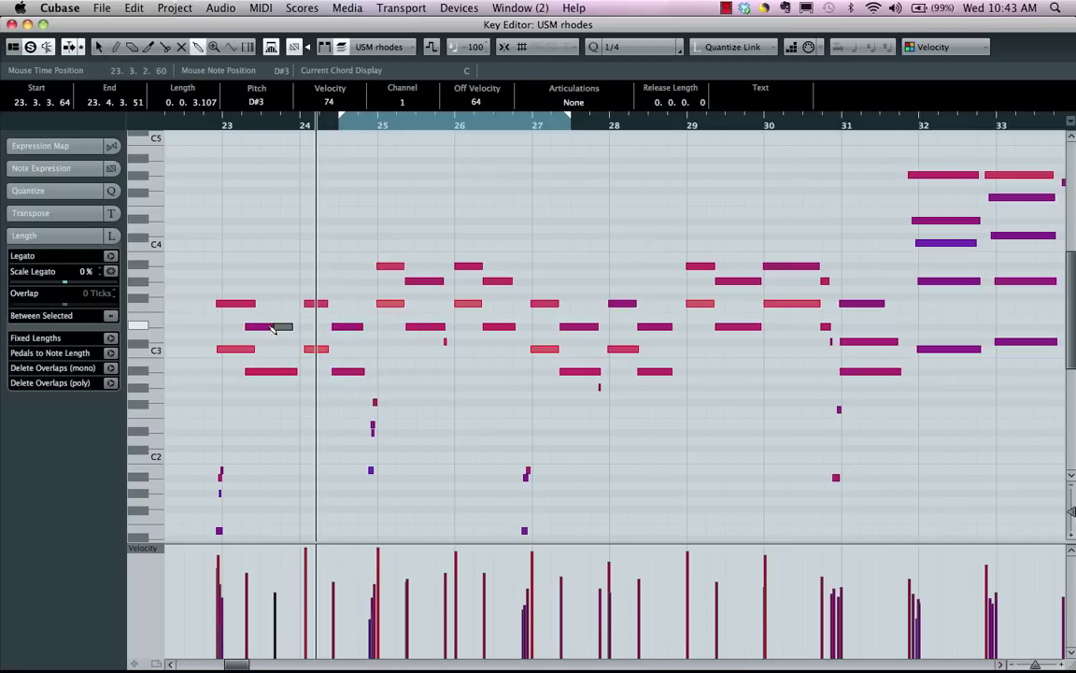
{"action": "left_click", "coordinate": [278, 288]}
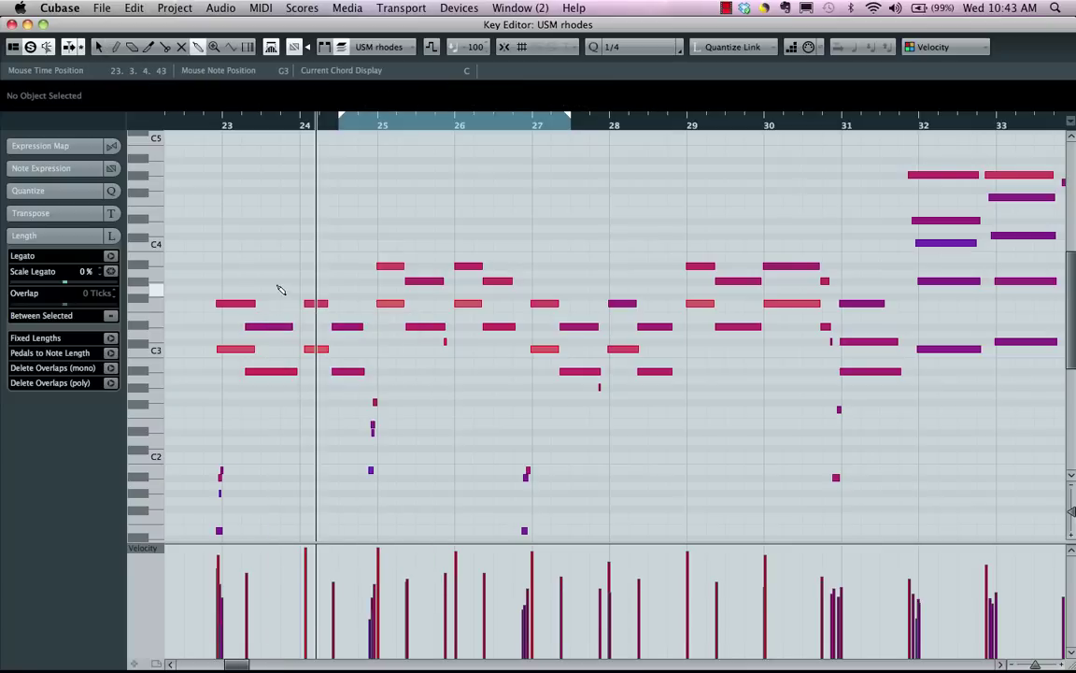
Select the four bar-25 chord notes and try moving and raising them, undoing each attempt
{"action": "right_click", "coordinate": [278, 287]}
{"action": "left_click", "coordinate": [280, 286]}
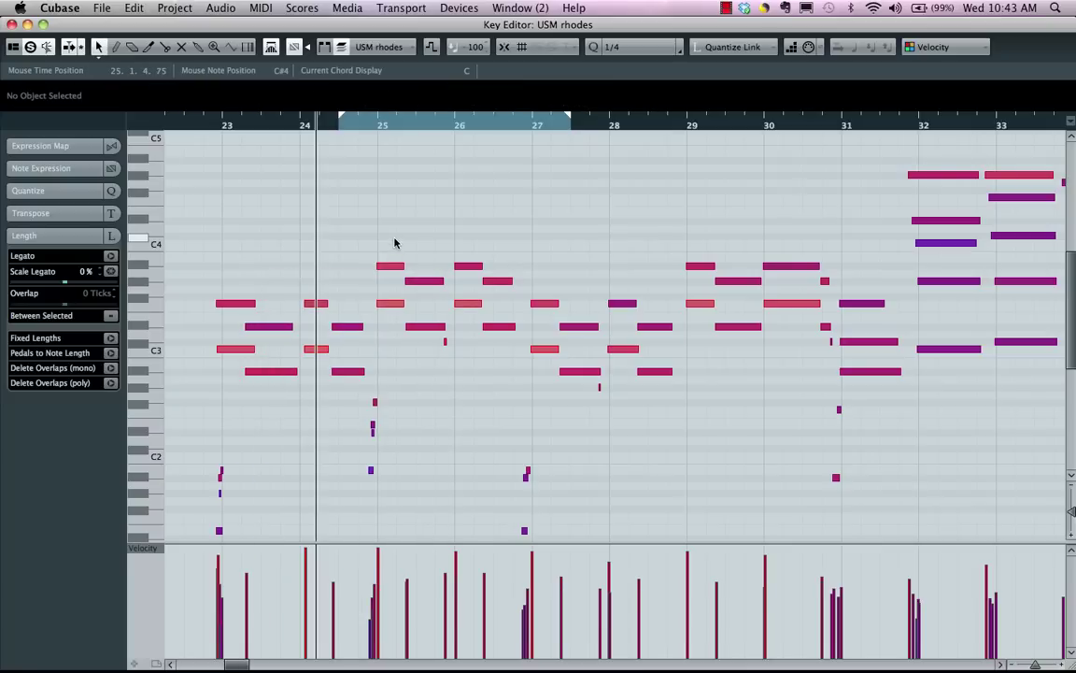
{"action": "left_click_drag", "start_coordinate": [391, 237], "coordinate": [439, 347]}
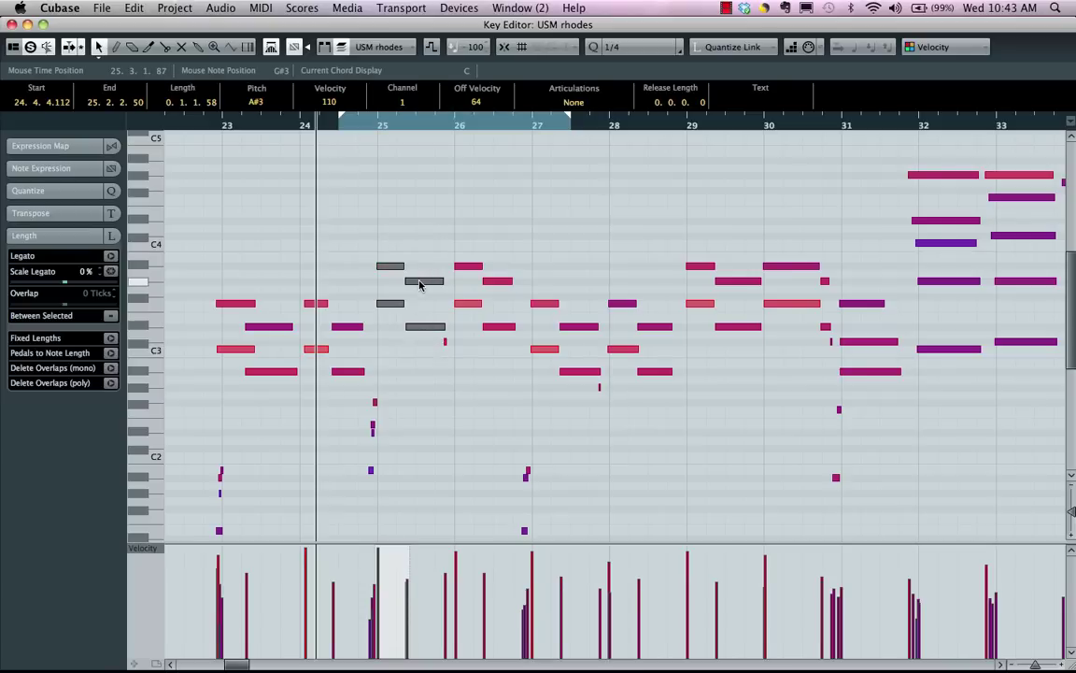
{"action": "left_click_drag", "start_coordinate": [421, 282], "coordinate": [497, 202]}
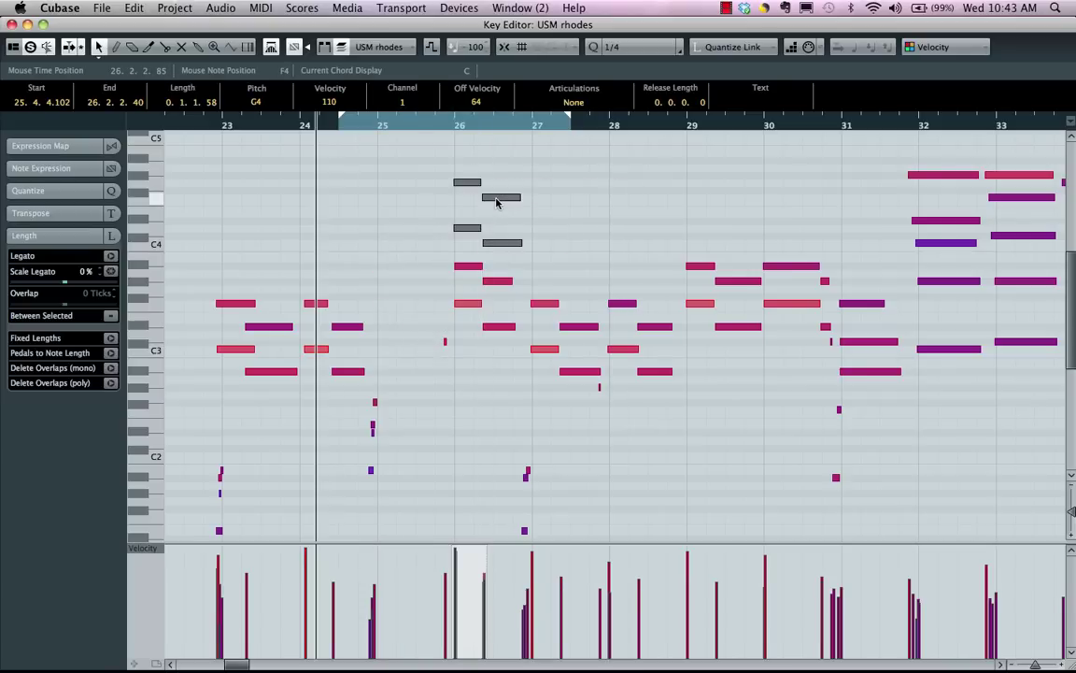
{"action": "key", "text": "super+z"}
{"action": "left_click_drag", "start_coordinate": [392, 243], "coordinate": [437, 351]}
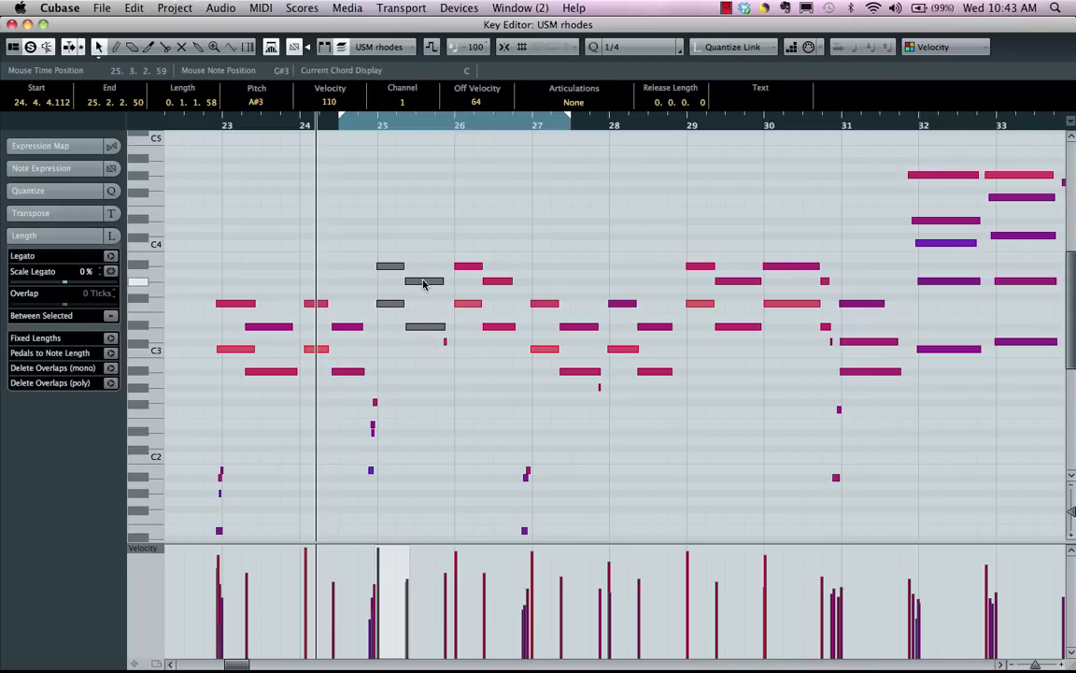
{"action": "left_click_drag", "start_coordinate": [424, 280], "coordinate": [442, 189]}
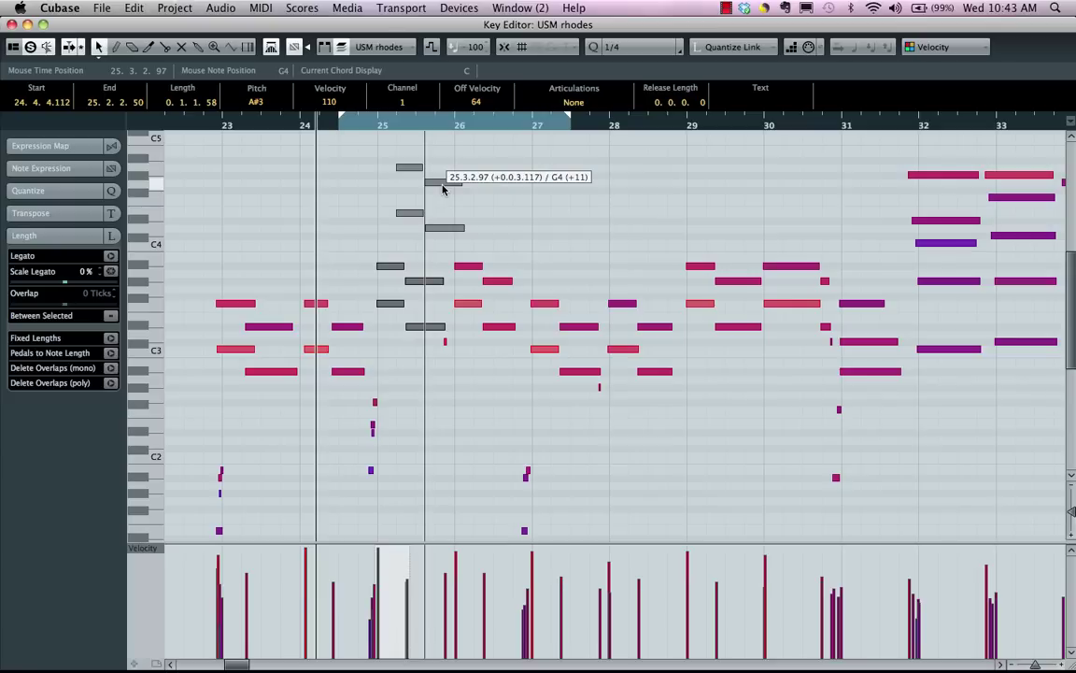
{"action": "left_click_drag", "start_coordinate": [442, 189], "coordinate": [442, 190]}
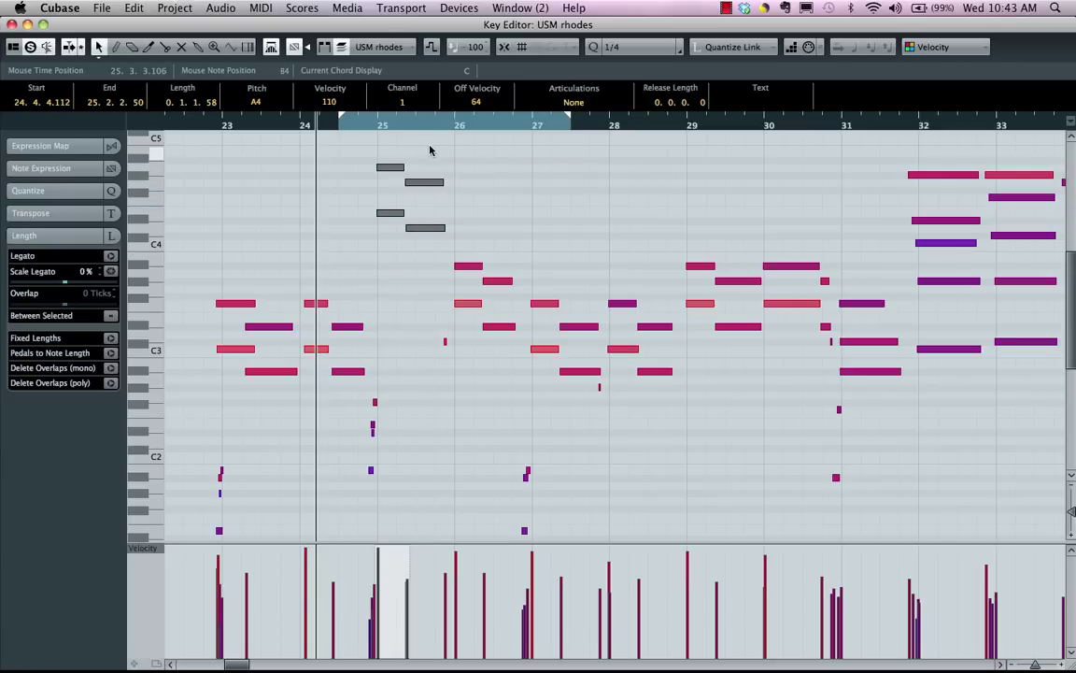
{"action": "key", "text": "ctrl+z"}
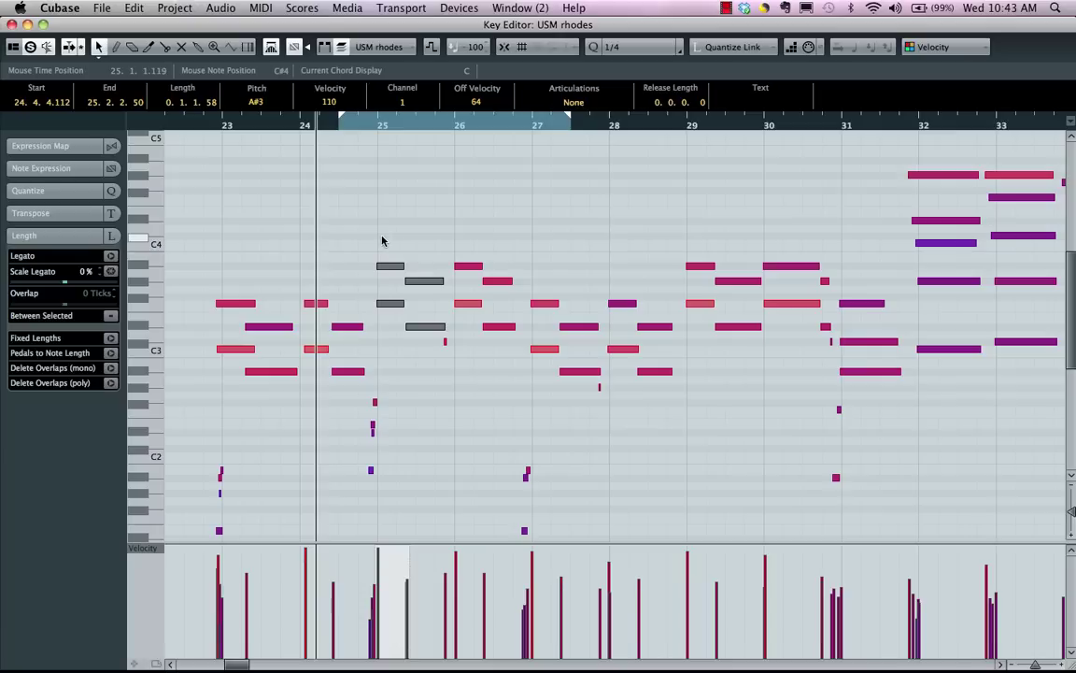
Alt-drag a copy of the four chord notes eleven semitones up to A4, aligned with the originals
{"action": "left_click_drag", "start_coordinate": [379, 235], "coordinate": [435, 339]}
{"action": "left_click_drag", "start_coordinate": [393, 270], "coordinate": [405, 175]}
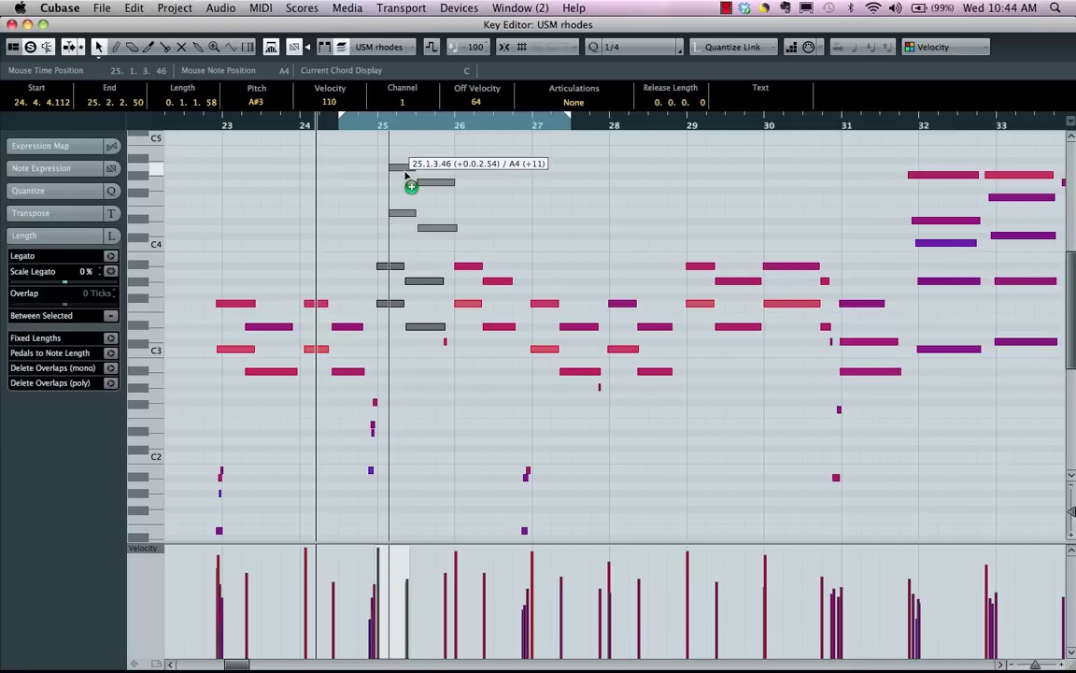
{"action": "left_click_drag", "start_coordinate": [405, 174], "coordinate": [426, 234]}
{"action": "left_click", "coordinate": [391, 153]}
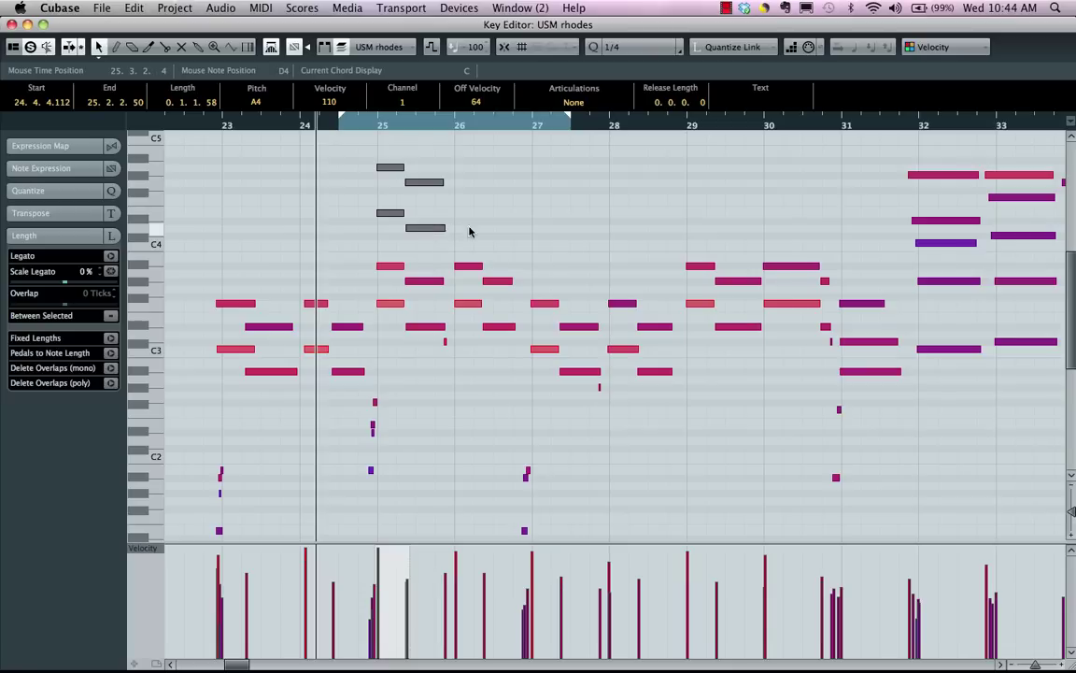
Copy the upper chord toward bars 26–27, repeat it to bar 31, then delete those copies
{"action": "left_click_drag", "start_coordinate": [420, 229], "coordinate": [533, 233]}
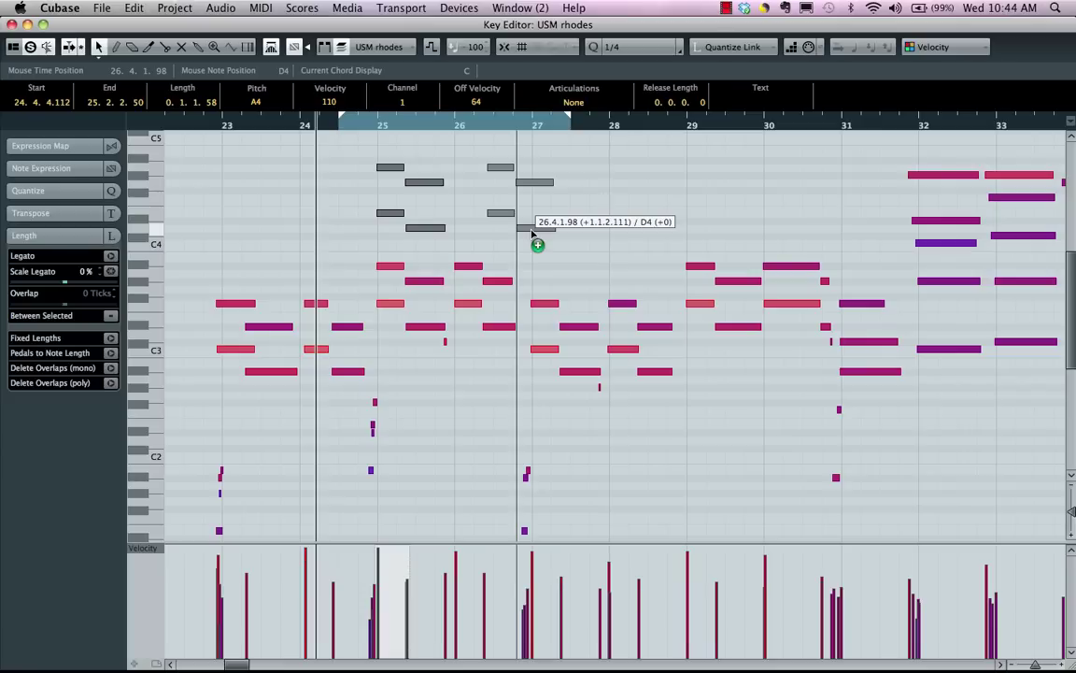
{"action": "mouse_move", "coordinate": [533, 233]}
{"action": "left_mouse_down"}
{"action": "mouse_move", "coordinate": [534, 245]}
{"action": "mouse_move", "coordinate": [522, 239]}
{"action": "left_mouse_up"}
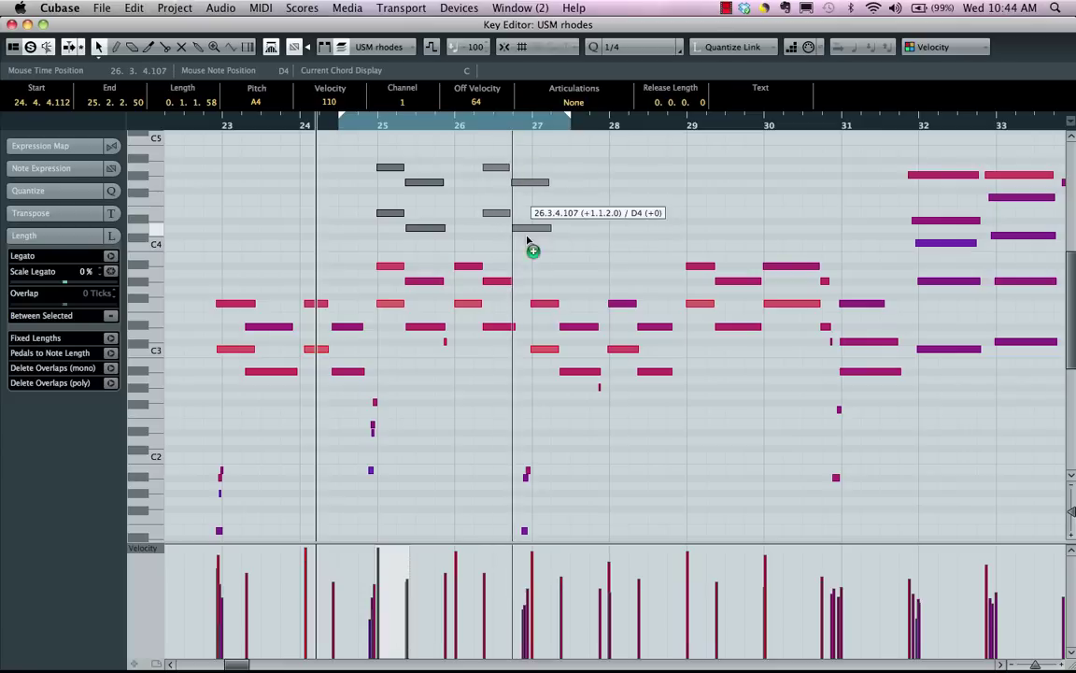
{"action": "left_click_drag", "start_coordinate": [527, 240], "coordinate": [511, 225]}
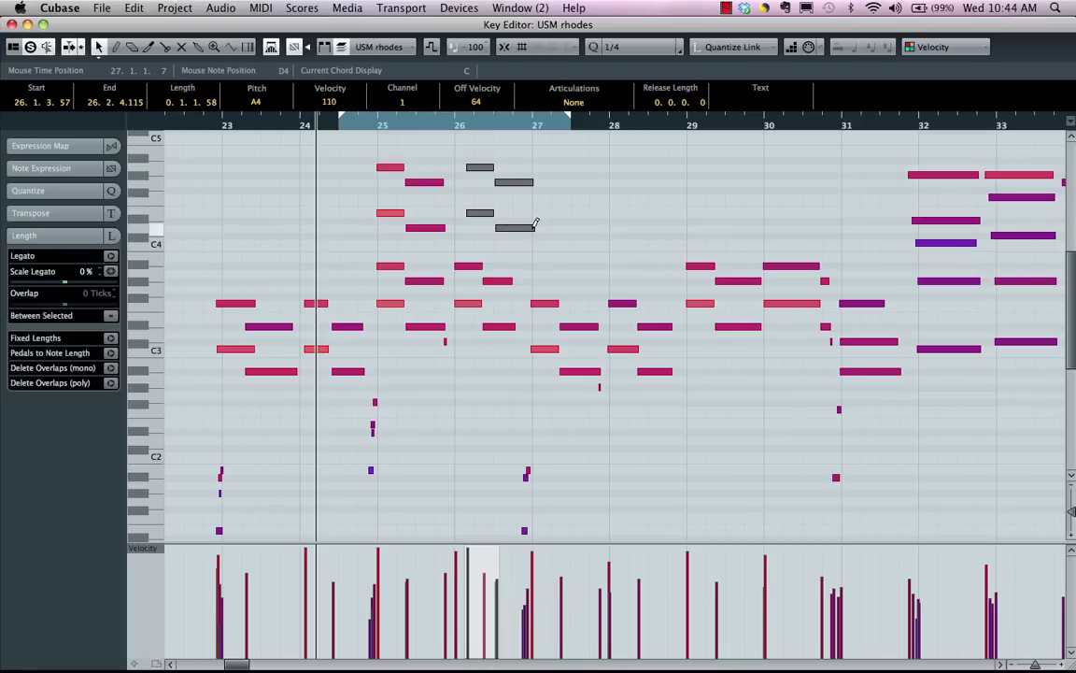
{"action": "left_click_drag", "start_coordinate": [536, 222], "coordinate": [831, 225]}
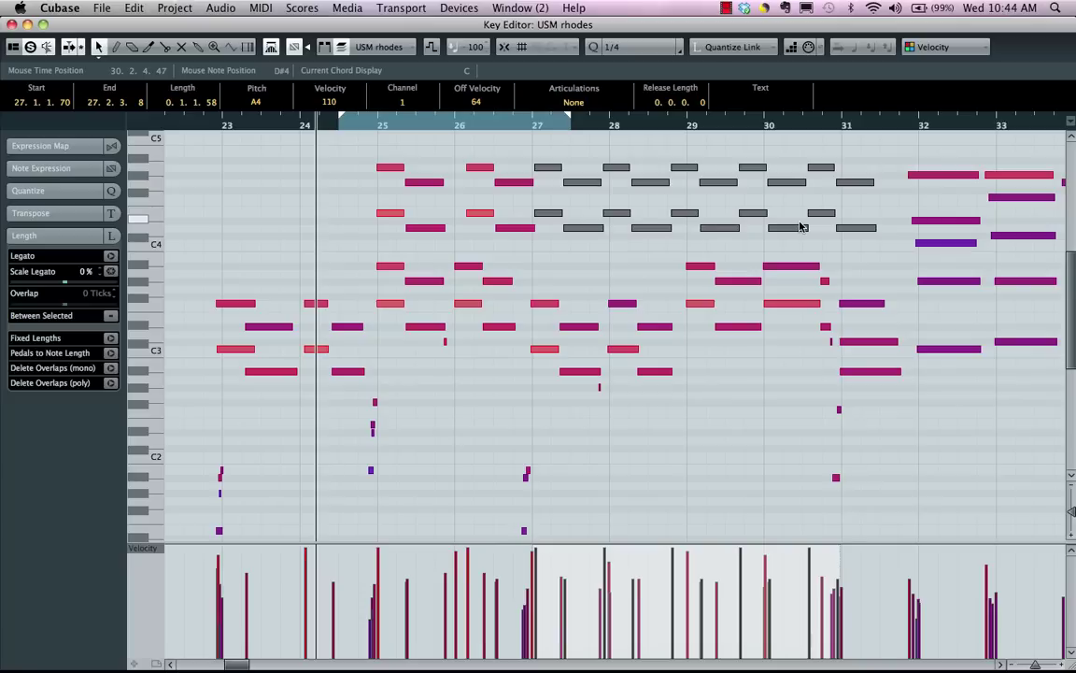
{"action": "key", "text": "Delete"}
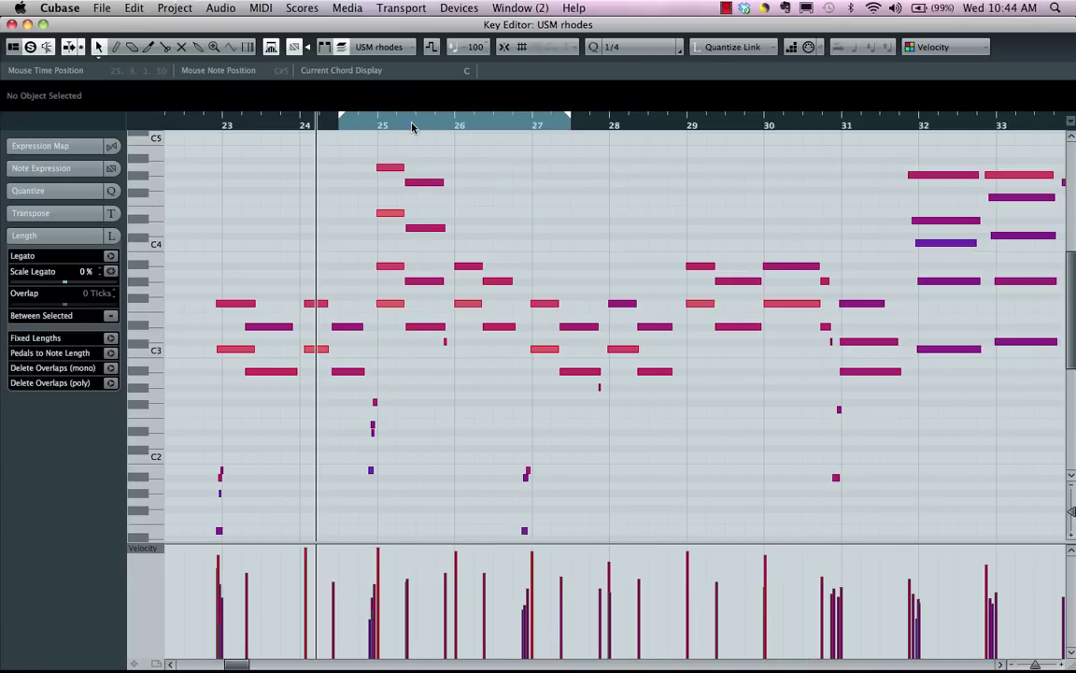
Zoom in around bar 25 and adjust the D4 note's velocity
{"action": "left_click_drag", "start_coordinate": [412, 127], "coordinate": [409, 139]}
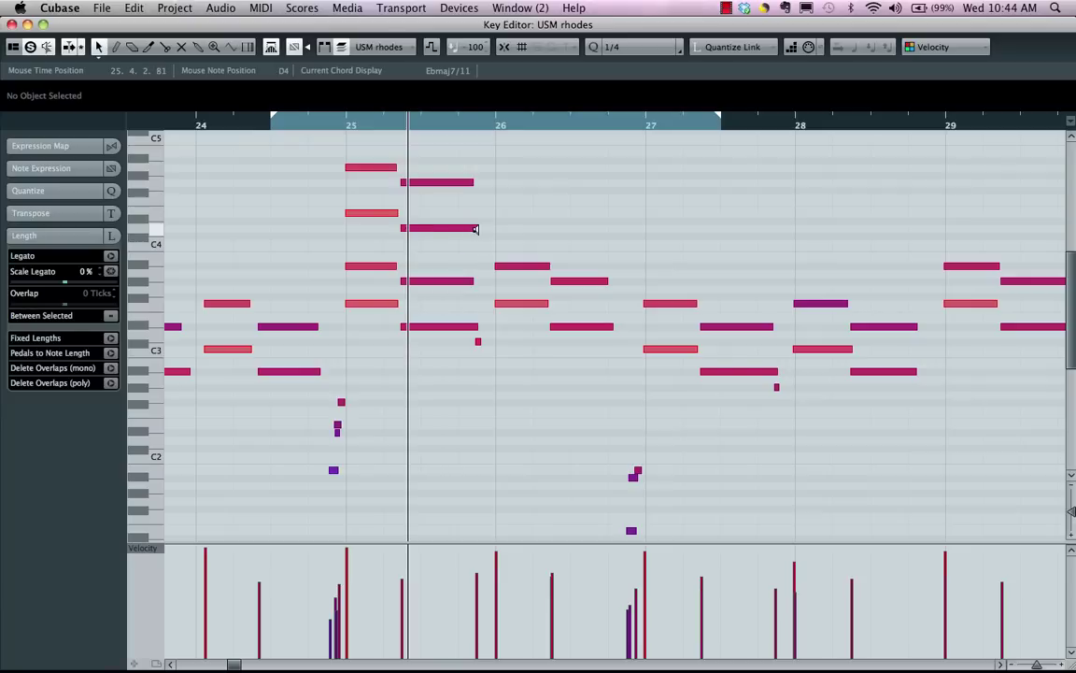
{"action": "mouse_move", "coordinate": [475, 228]}
{"action": "left_mouse_down"}
{"action": "mouse_move", "coordinate": [478, 178]}
{"action": "mouse_move", "coordinate": [474, 369]}
{"action": "mouse_move", "coordinate": [468, 173]}
{"action": "mouse_move", "coordinate": [472, 244]}
{"action": "left_mouse_up"}
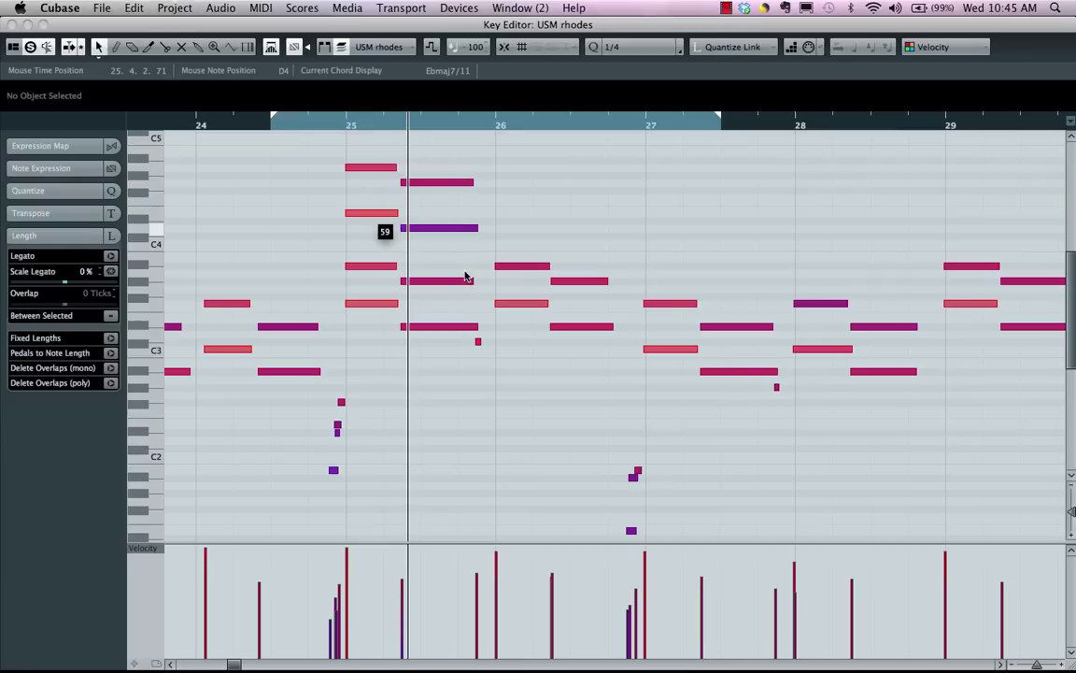
{"action": "mouse_move", "coordinate": [466, 297]}
{"action": "left_mouse_down"}
{"action": "mouse_move", "coordinate": [462, 372]}
{"action": "mouse_move", "coordinate": [466, 171]}
{"action": "mouse_move", "coordinate": [463, 283]}
{"action": "left_mouse_up"}
{"action": "left_click_drag", "start_coordinate": [469, 217], "coordinate": [468, 216]}
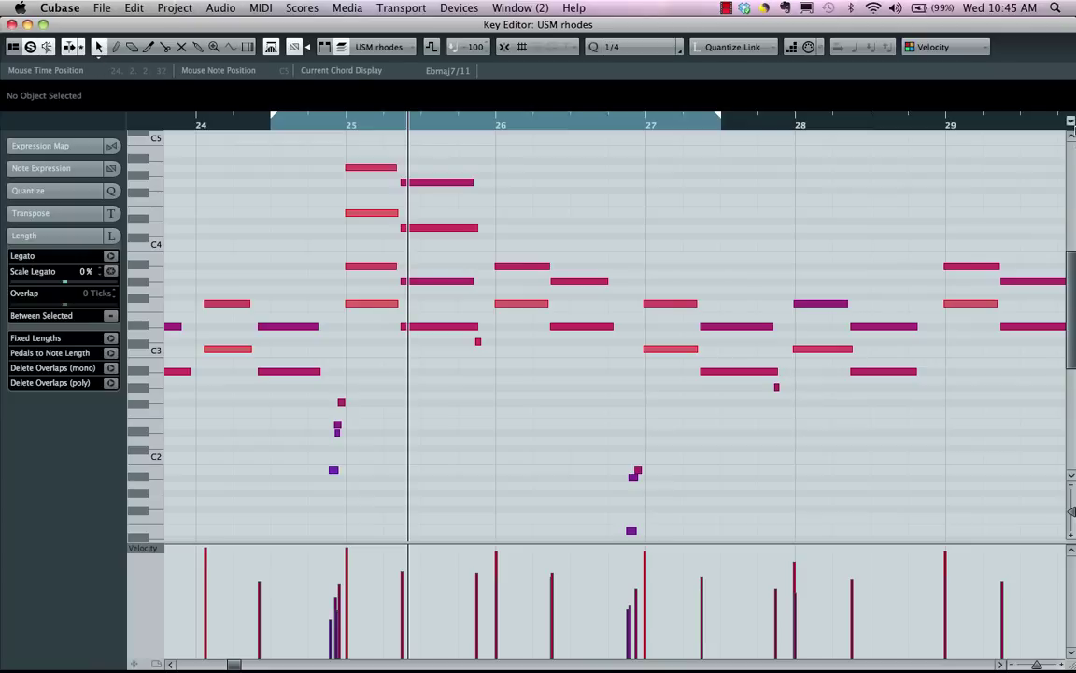
Select the eight chord notes in bars 25–26 and lower their velocities, the first from 110 to 89
{"action": "left_click", "coordinate": [987, 49]}
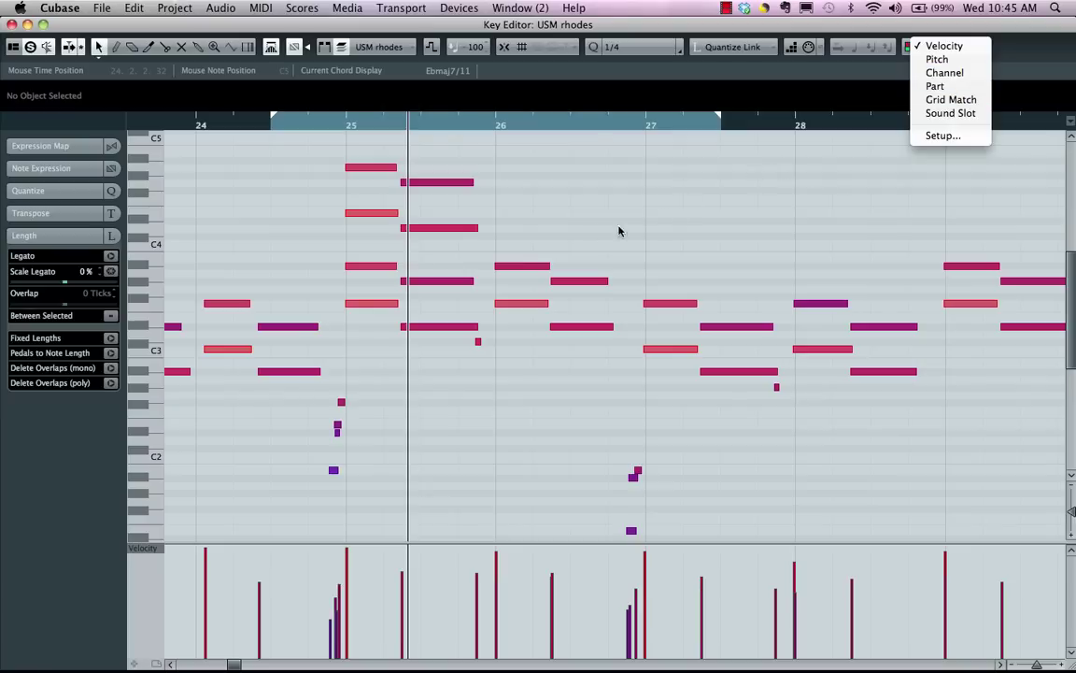
{"action": "left_click", "coordinate": [491, 215]}
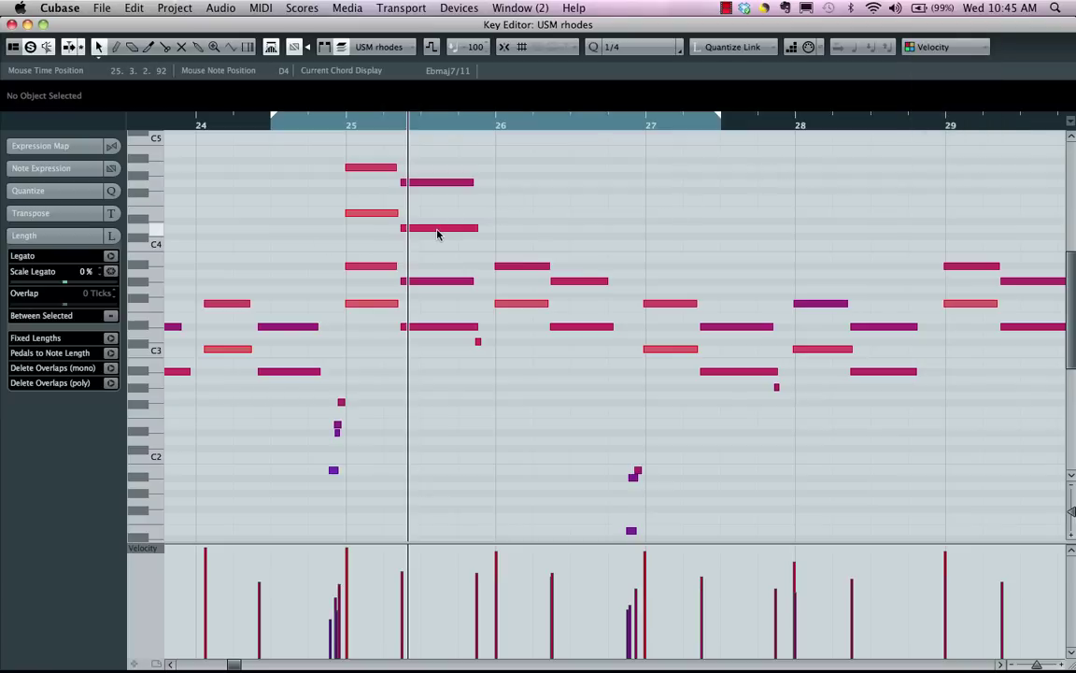
{"action": "left_click_drag", "start_coordinate": [348, 199], "coordinate": [550, 323]}
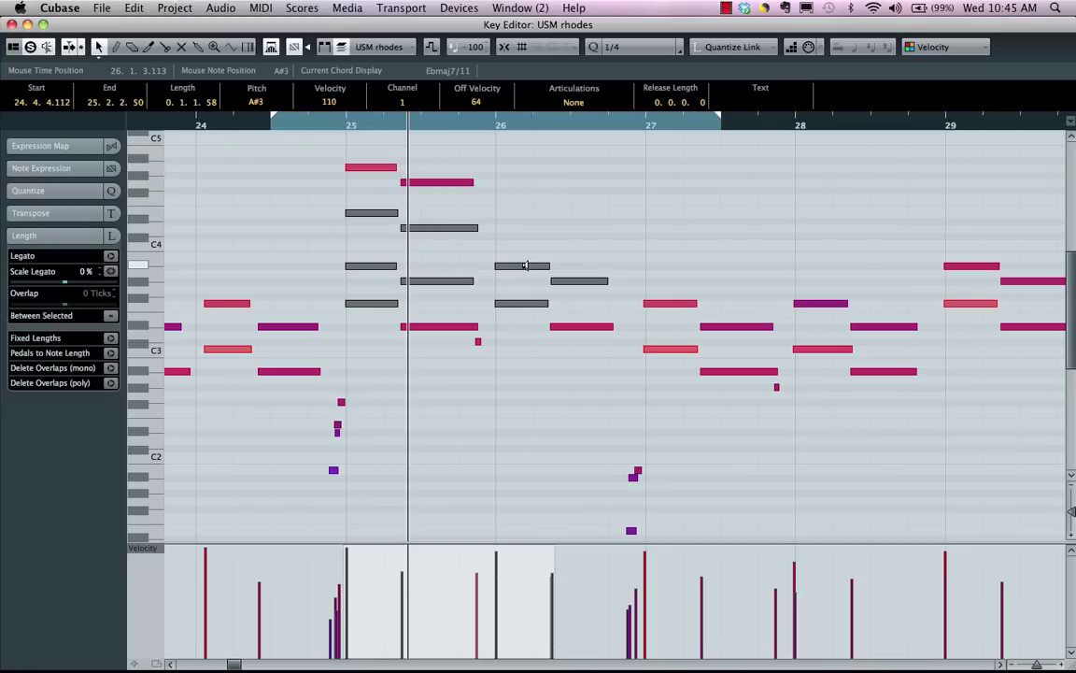
{"action": "mouse_move", "coordinate": [525, 265]}
{"action": "left_mouse_down"}
{"action": "mouse_move", "coordinate": [528, 315]}
{"action": "mouse_move", "coordinate": [526, 263]}
{"action": "mouse_move", "coordinate": [523, 312]}
{"action": "mouse_move", "coordinate": [533, 283]}
{"action": "left_mouse_up"}
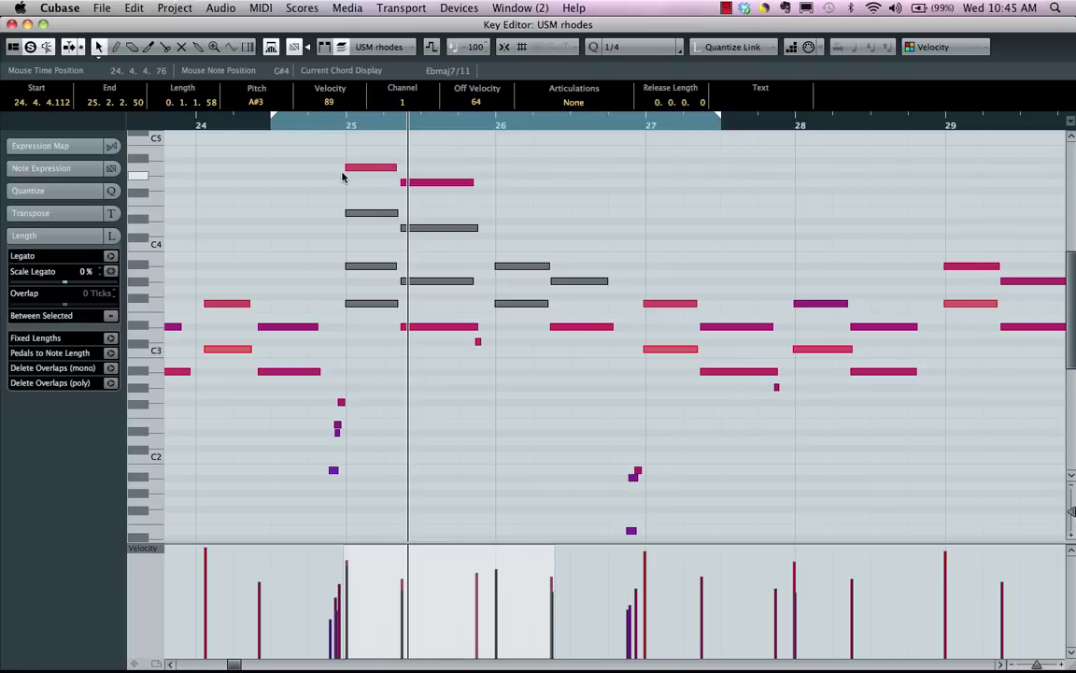
Draw a long F5 note from bar 25 into bar 28, removing an extra note drawn below
{"action": "right_click", "coordinate": [512, 168]}
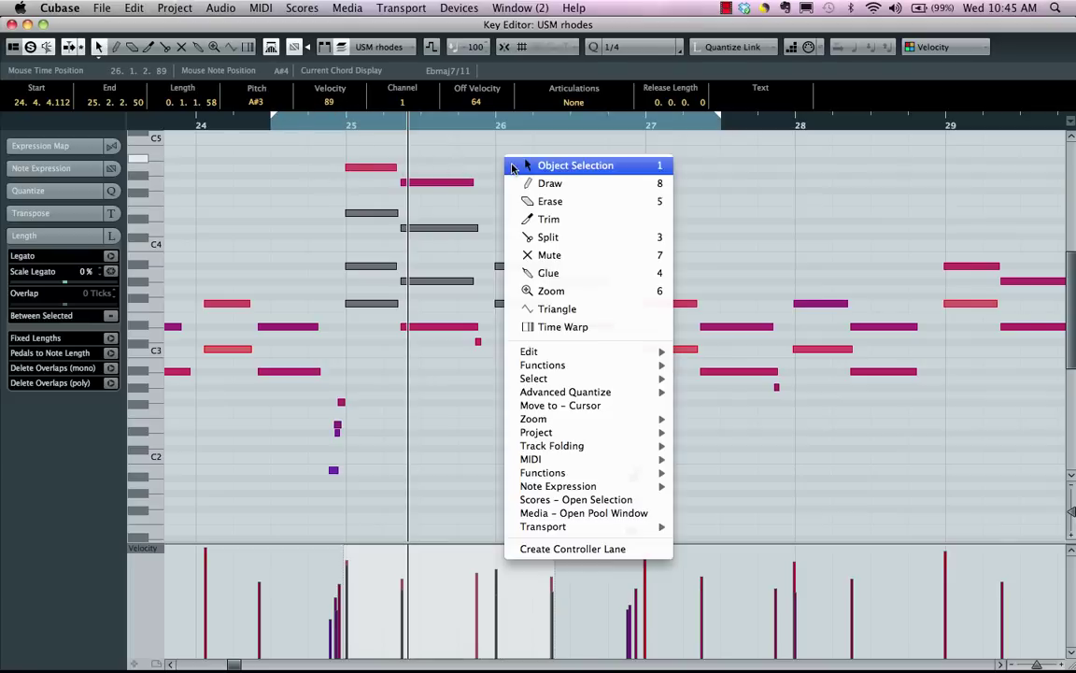
{"action": "left_click", "coordinate": [556, 183]}
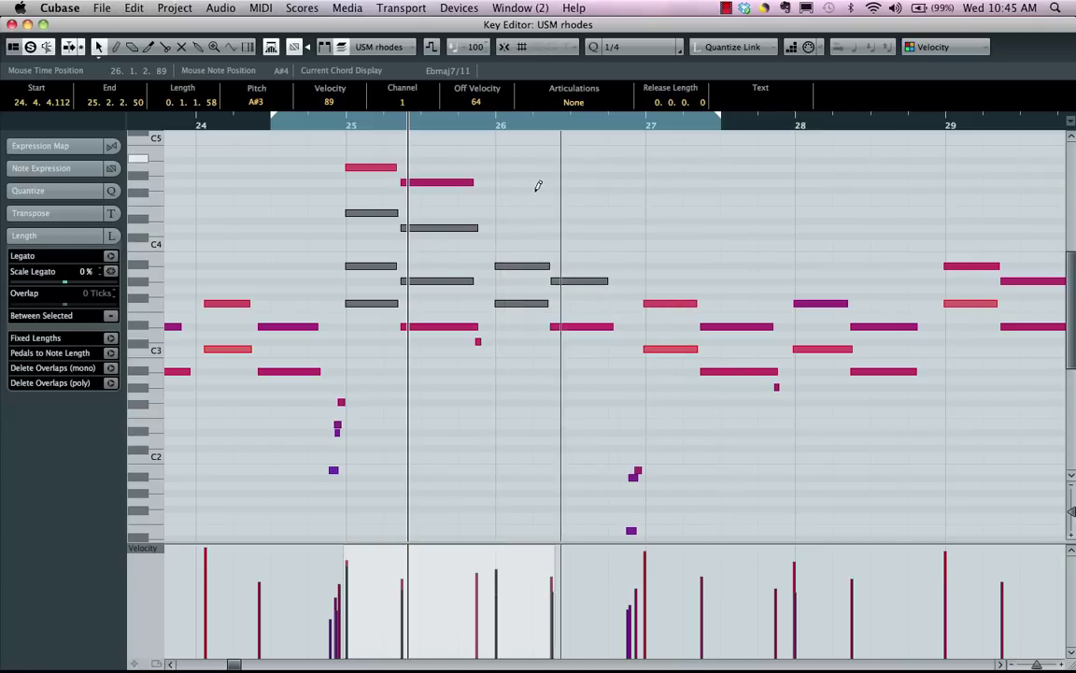
{"action": "left_click_drag", "start_coordinate": [535, 190], "coordinate": [903, 187]}
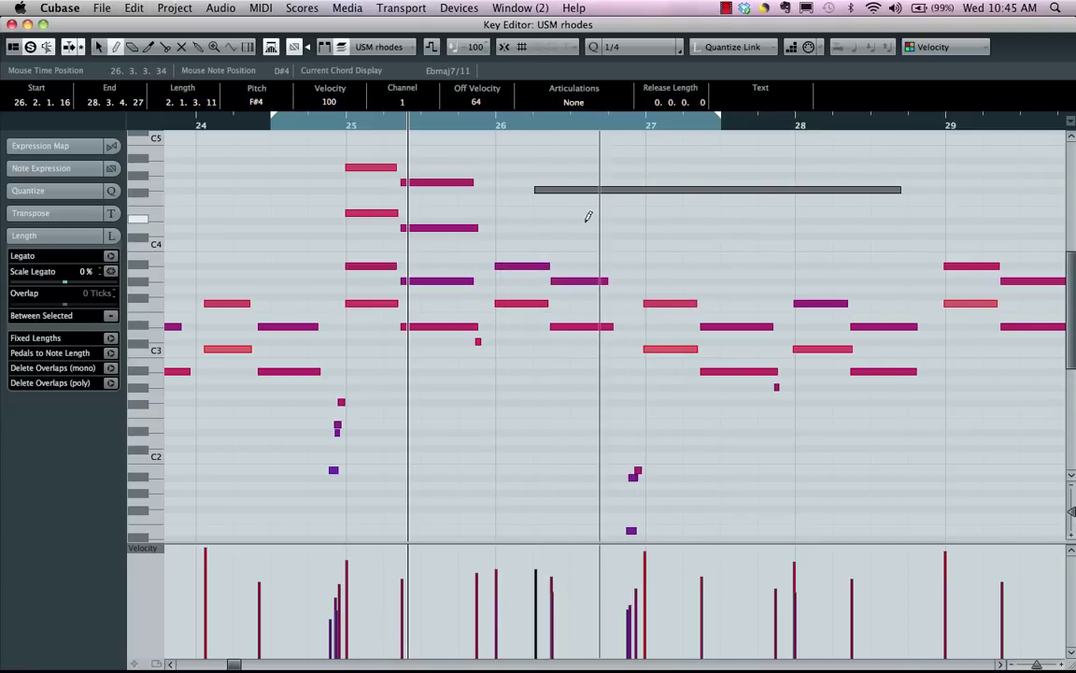
{"action": "left_click_drag", "start_coordinate": [590, 221], "coordinate": [743, 220]}
{"action": "key", "text": "BackSpace"}
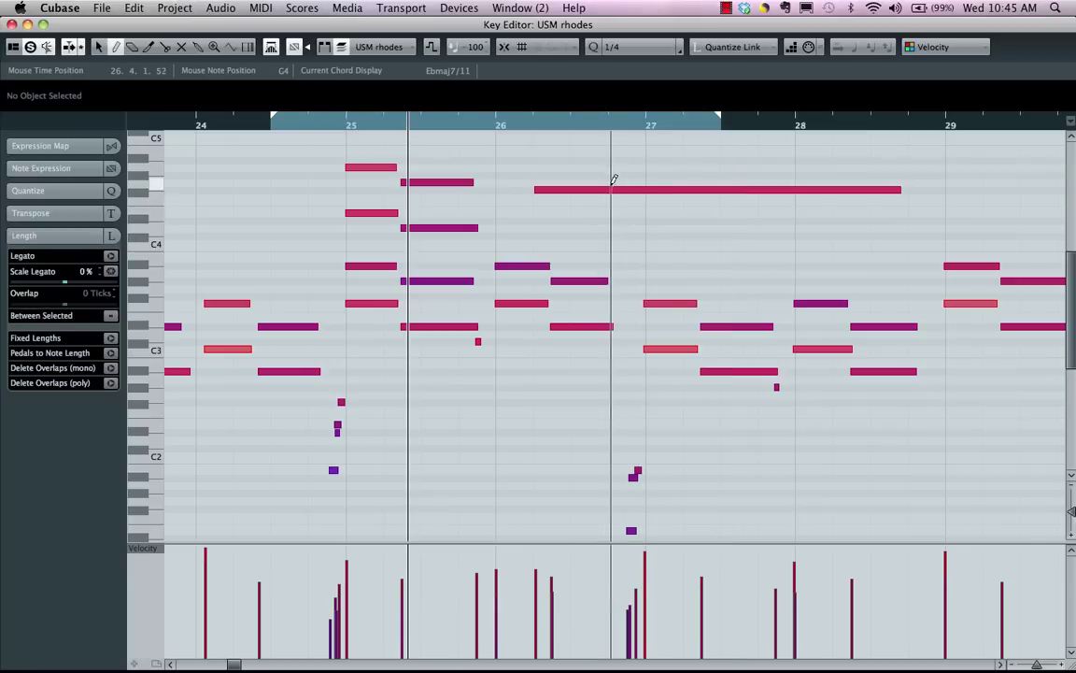
With the Erase tool, remove every note after bar 26 while keeping the long F5 note
{"action": "right_click", "coordinate": [594, 175]}
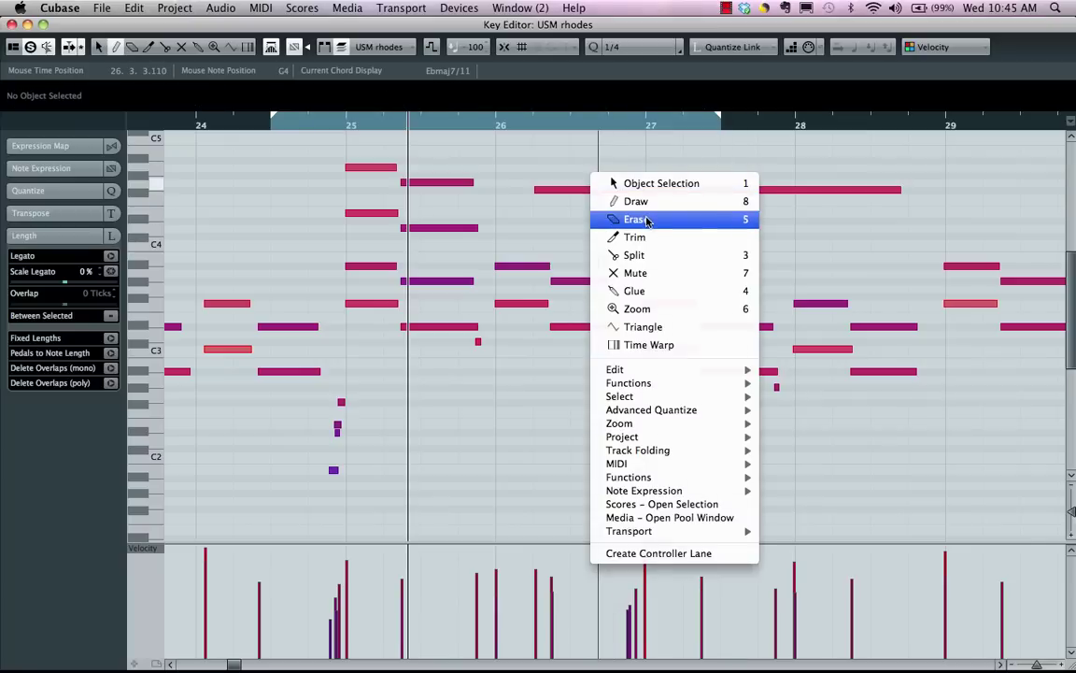
{"action": "left_click", "coordinate": [617, 219]}
{"action": "left_click_drag", "start_coordinate": [534, 247], "coordinate": [871, 410]}
{"action": "left_click", "coordinate": [878, 373]}
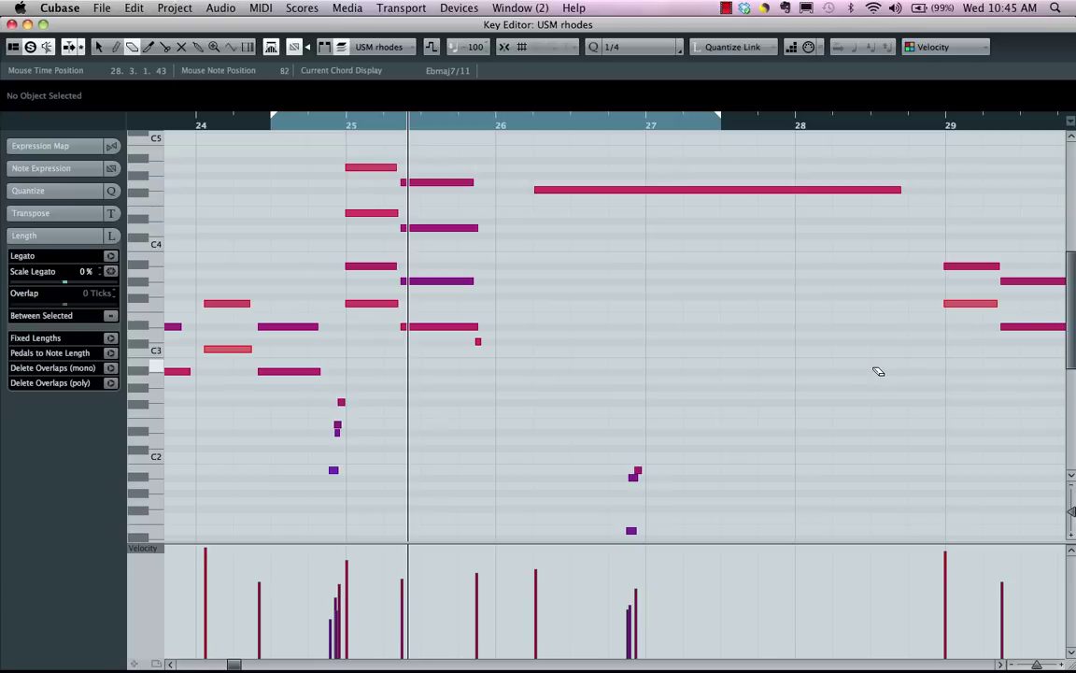
{"action": "key", "text": "super+z"}
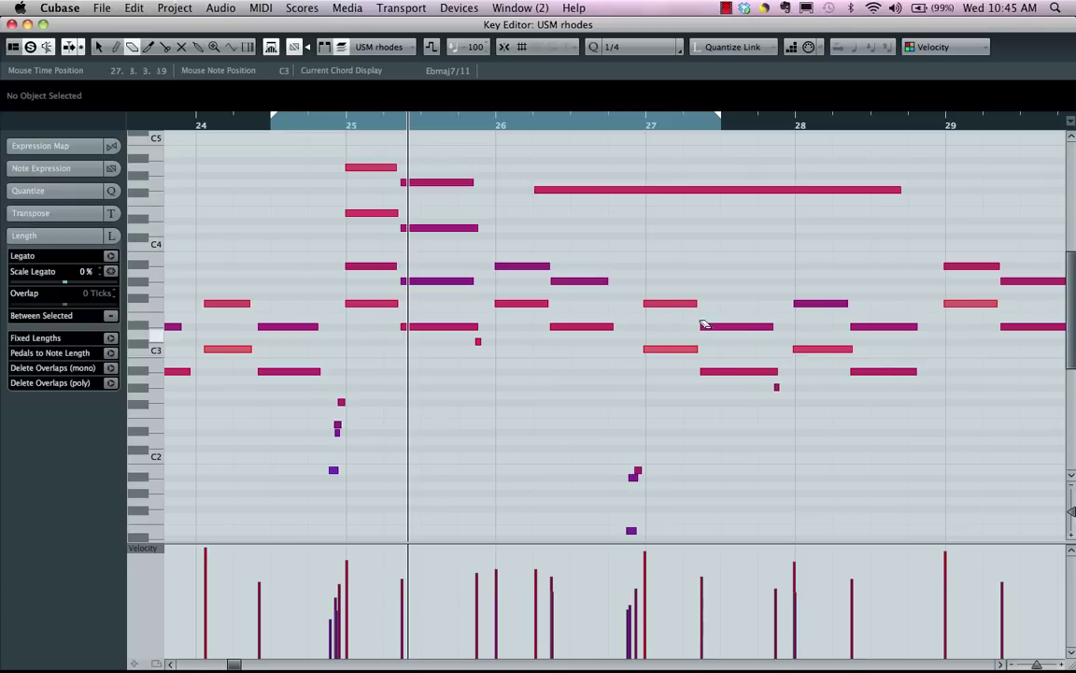
{"action": "left_click", "coordinate": [560, 190]}
{"action": "key", "text": "super+z"}
{"action": "right_click", "coordinate": [525, 183]}
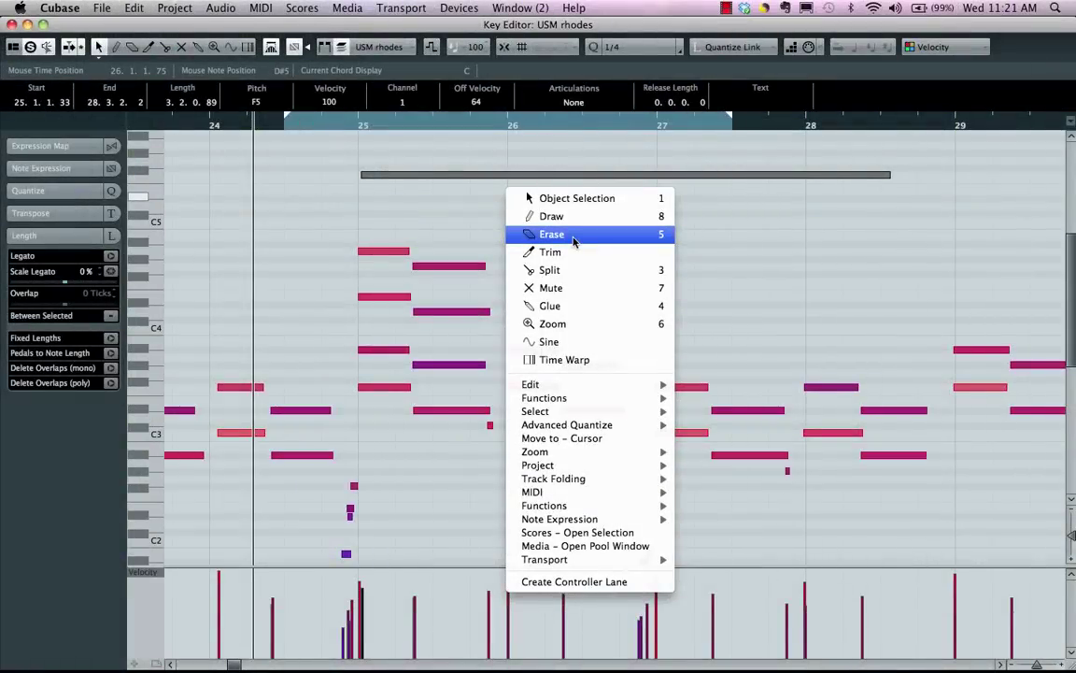
{"action": "left_click", "coordinate": [573, 239]}
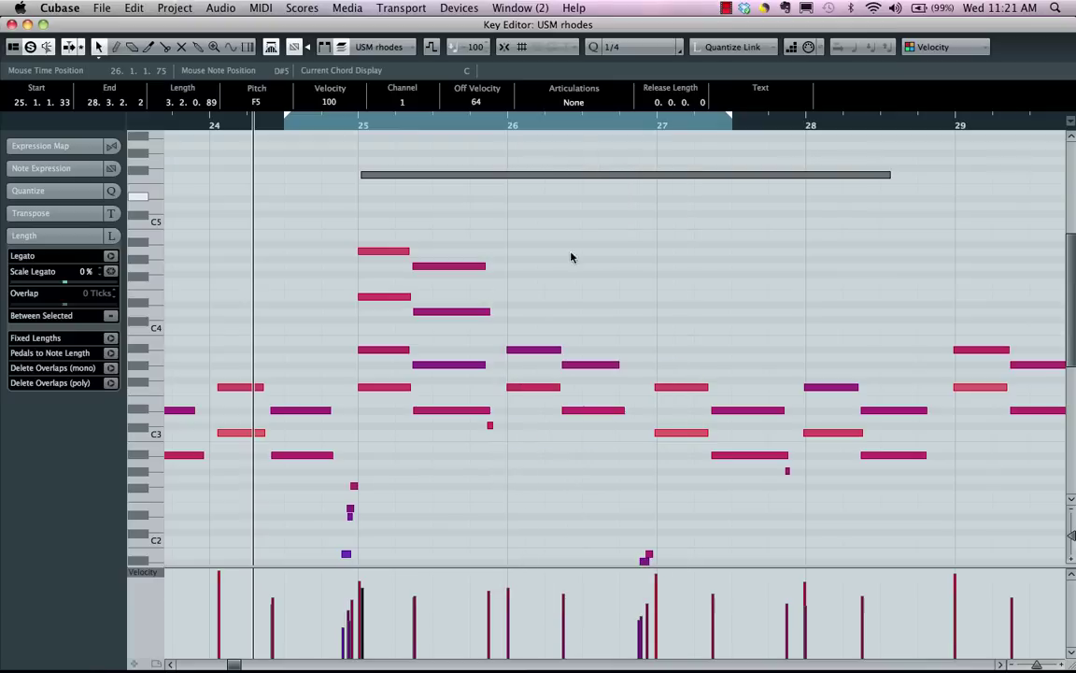
{"action": "left_click", "coordinate": [549, 355], "text": "alt"}
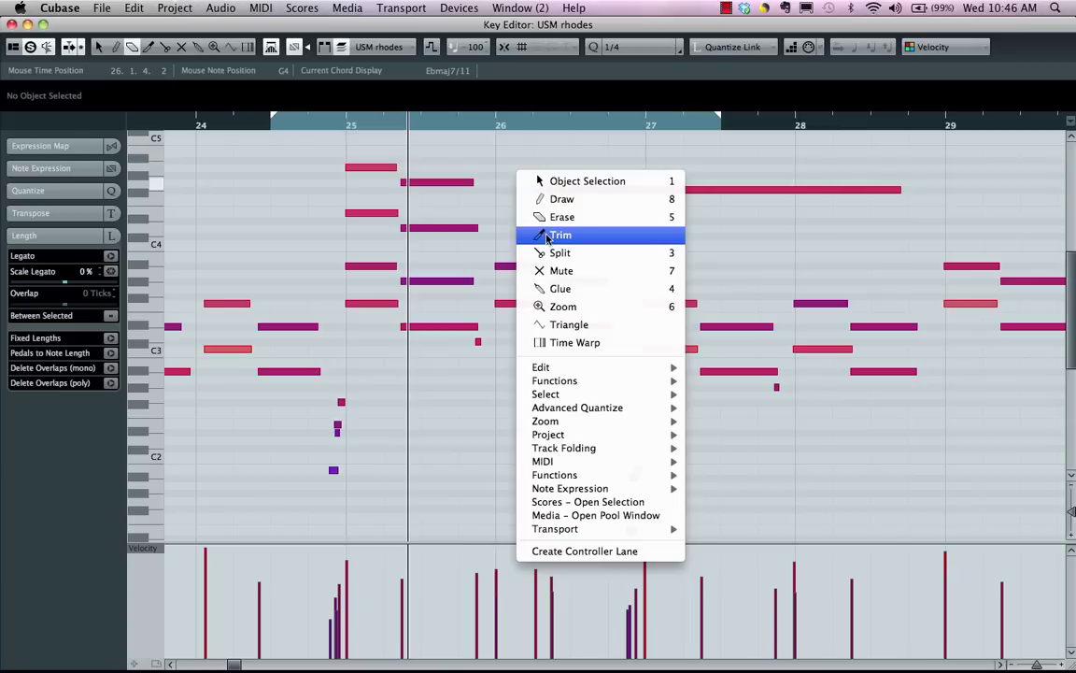
Draw long E4 and A4 notes above the chord stretching toward bar 28
{"action": "left_click", "coordinate": [561, 199]}
{"action": "left_click_drag", "start_coordinate": [542, 213], "coordinate": [894, 223]}
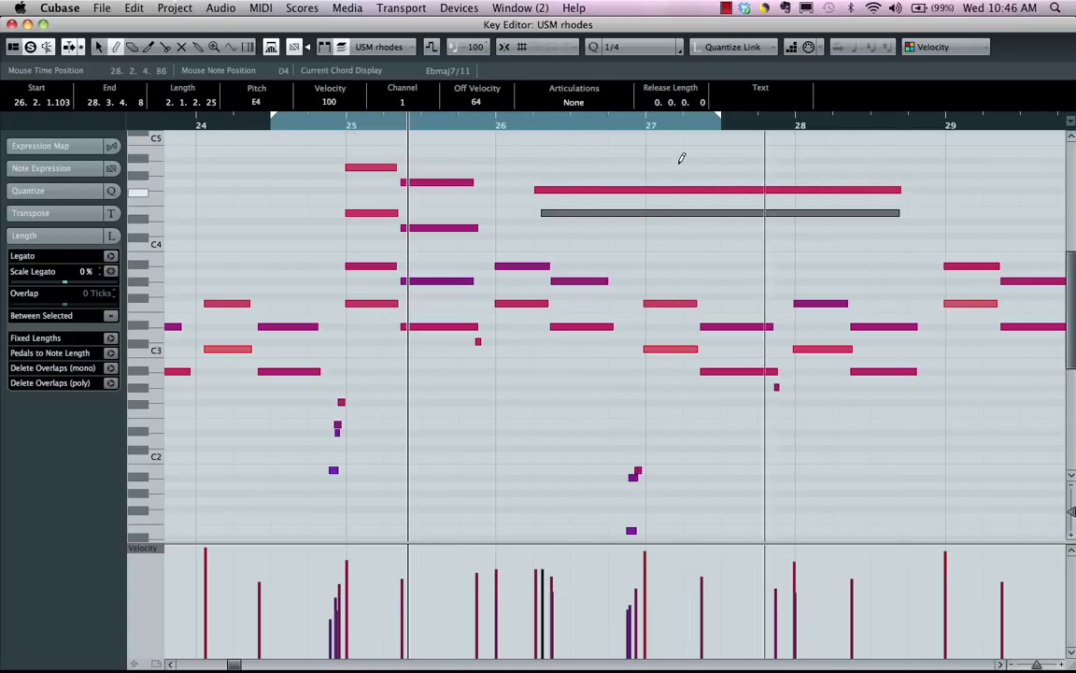
{"action": "left_click_drag", "start_coordinate": [546, 167], "coordinate": [562, 168]}
{"action": "left_click_drag", "start_coordinate": [665, 164], "coordinate": [894, 169]}
Trim the top notes' ends and starts diagonally with the Trim tool, undoing the last start trim
{"action": "right_click", "coordinate": [726, 181]}
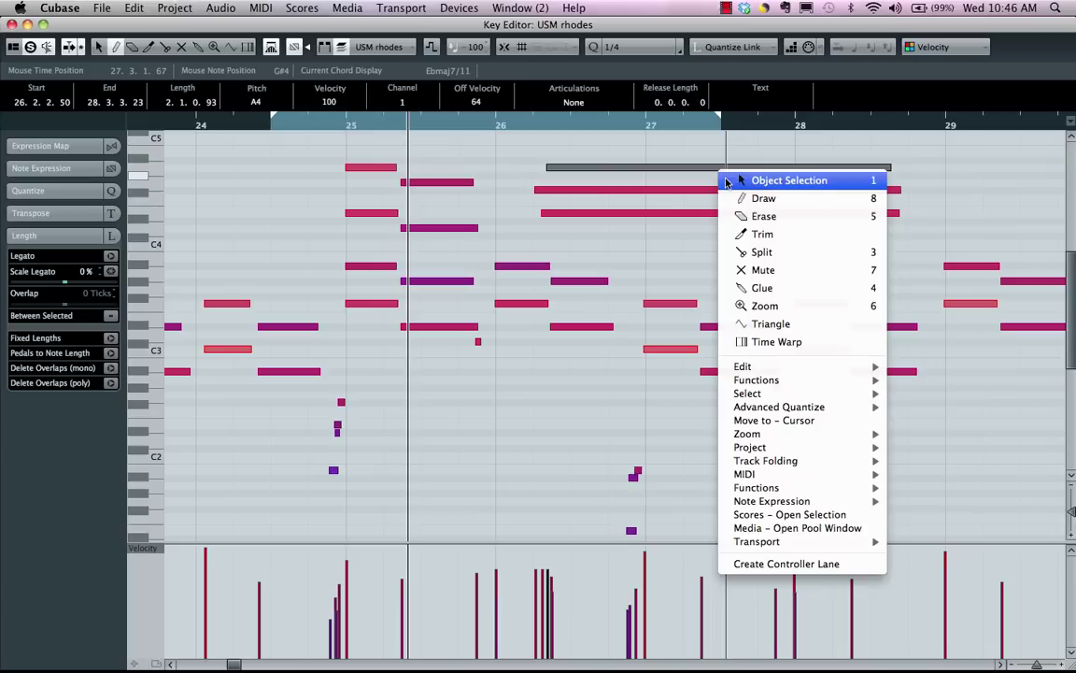
{"action": "left_click", "coordinate": [781, 235]}
{"action": "left_click_drag", "start_coordinate": [854, 143], "coordinate": [852, 235]}
{"action": "left_click_drag", "start_coordinate": [781, 150], "coordinate": [860, 228]}
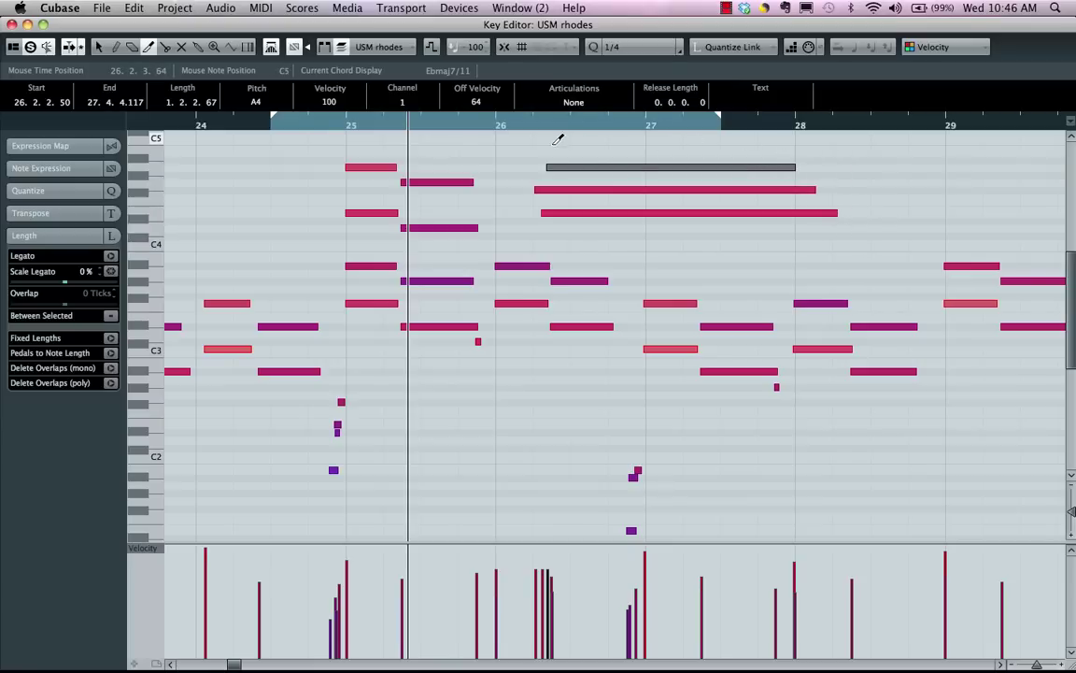
{"action": "left_click_drag", "start_coordinate": [577, 161], "coordinate": [622, 151]}
{"action": "left_click_drag", "start_coordinate": [631, 228], "coordinate": [659, 208]}
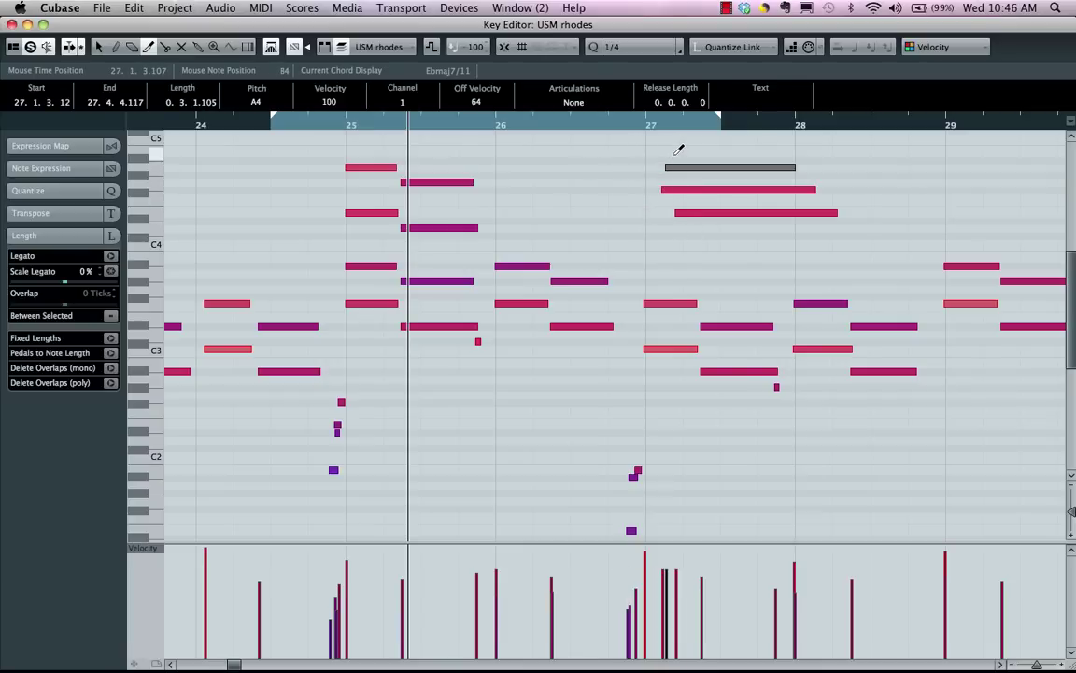
{"action": "key", "text": "super+z"}
{"action": "key", "text": "super+z"}
{"action": "key", "text": "super+z"}
Mute the A#3 note and the block of chord notes in bars 26–28
{"action": "right_click", "coordinate": [557, 162]}
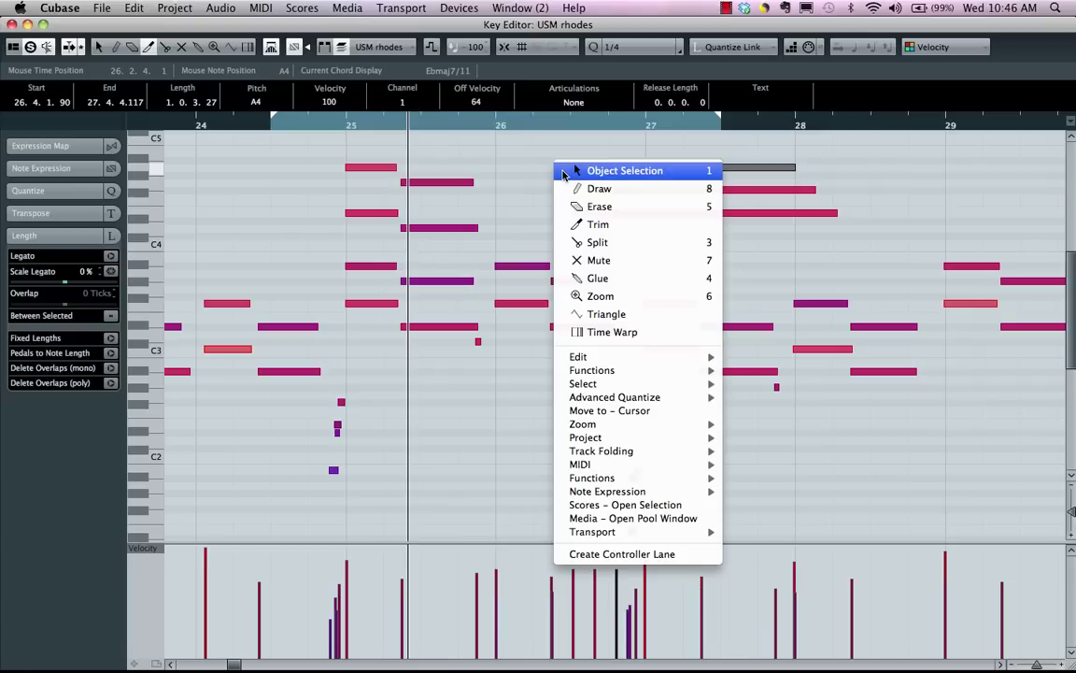
{"action": "left_click", "coordinate": [584, 259]}
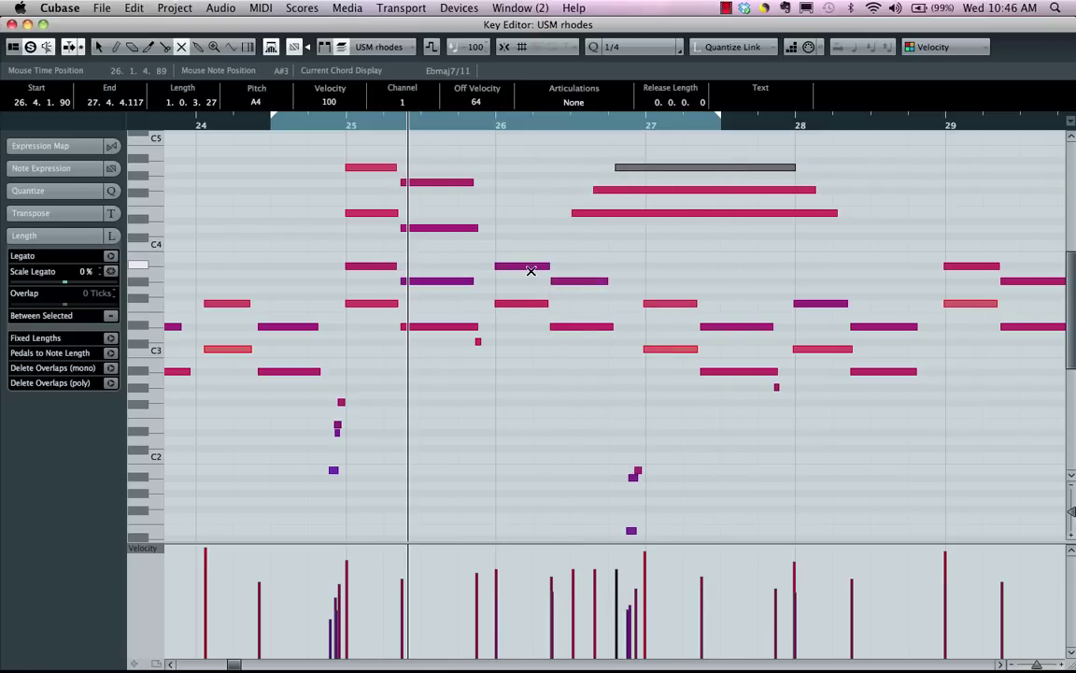
{"action": "left_click", "coordinate": [527, 268]}
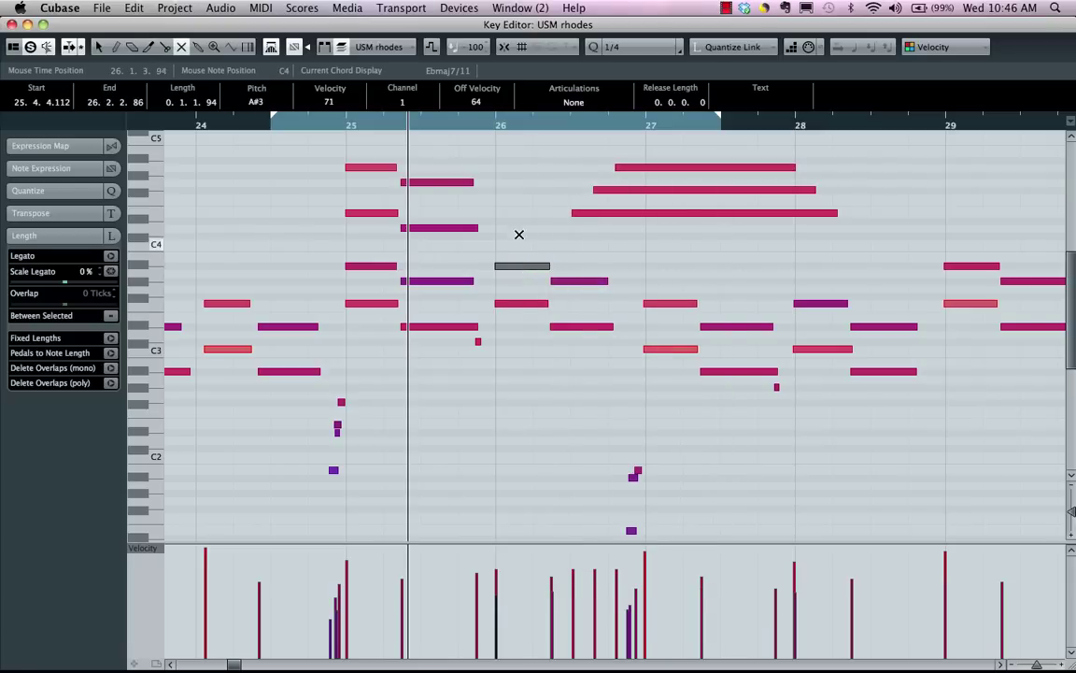
{"action": "left_click_drag", "start_coordinate": [512, 224], "coordinate": [783, 401]}
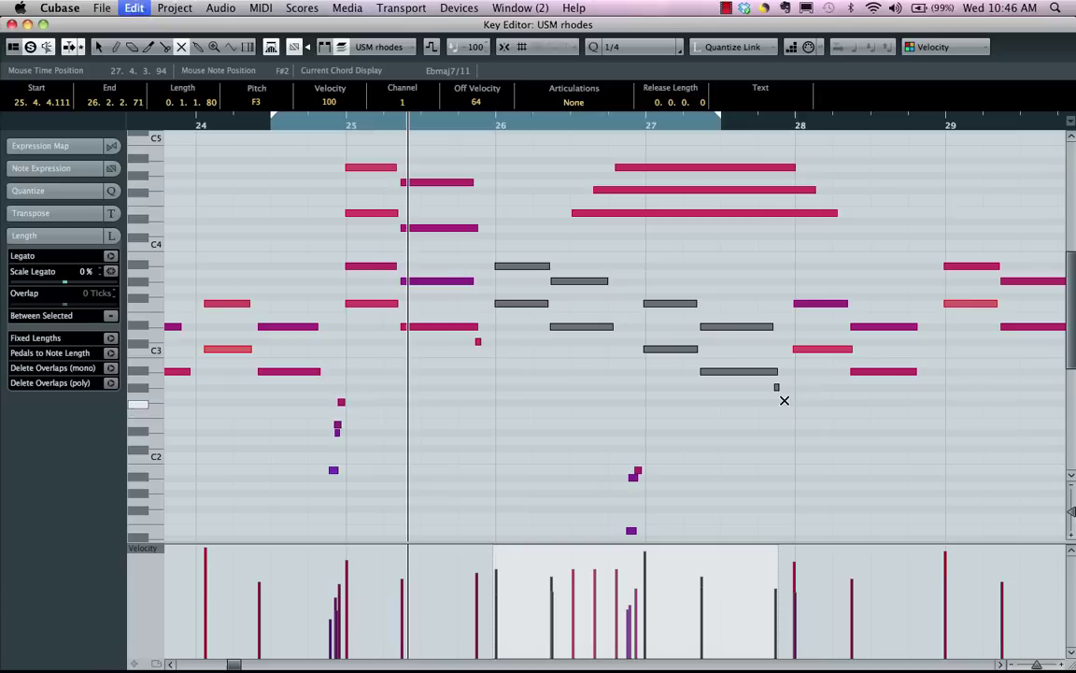
Zoom in on the notes around bar 25 with the Zoom tool, then back out to bars 24–29
{"action": "right_click", "coordinate": [510, 217]}
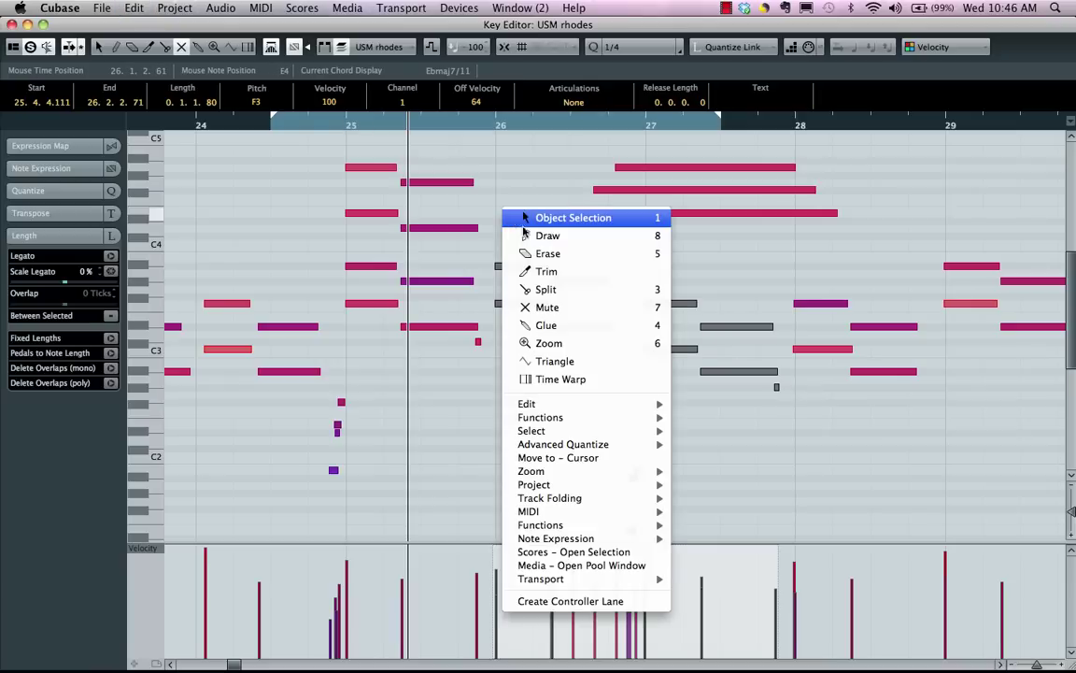
{"action": "left_click", "coordinate": [550, 343]}
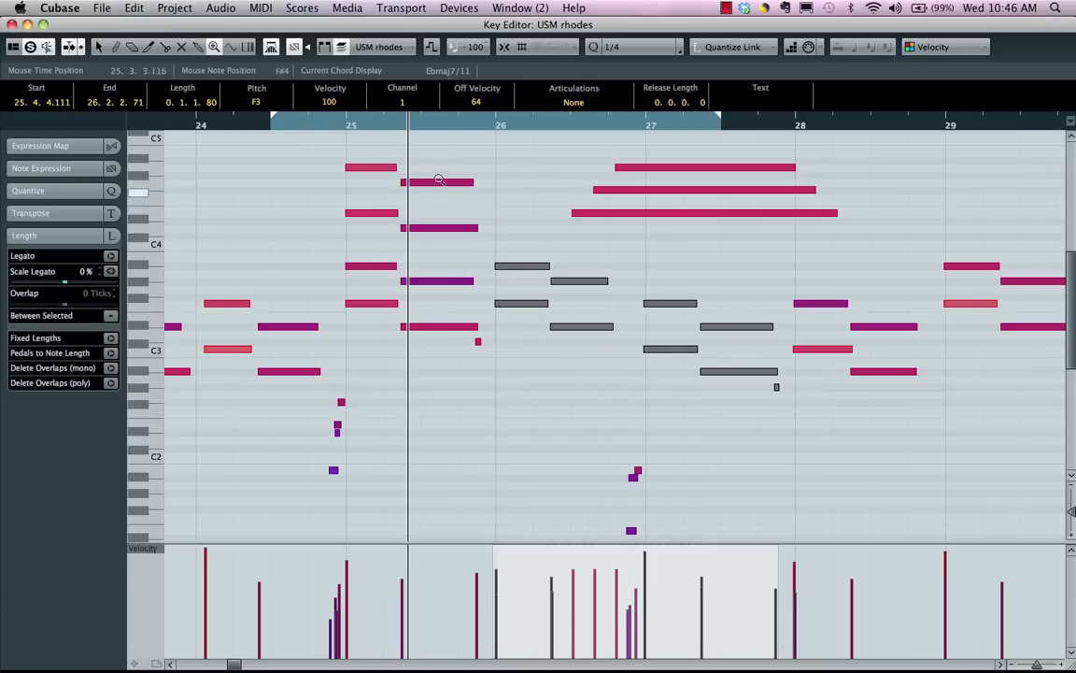
{"action": "left_click_drag", "start_coordinate": [403, 171], "coordinate": [473, 233]}
{"action": "left_click_drag", "start_coordinate": [428, 154], "coordinate": [526, 281]}
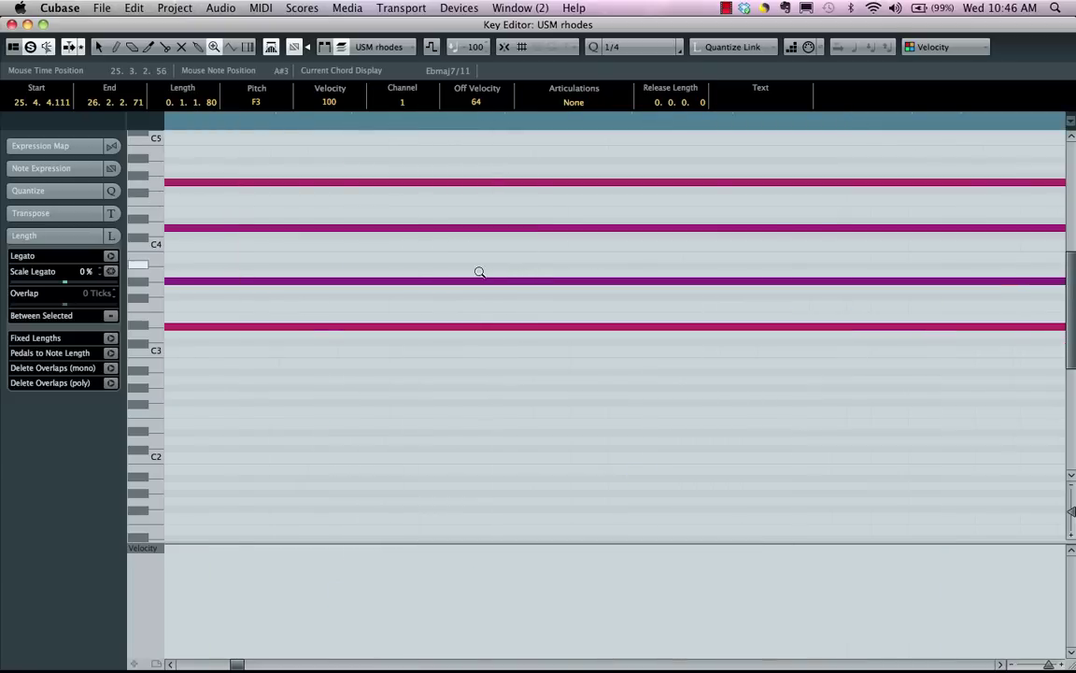
{"action": "left_click", "coordinate": [474, 414], "text": "alt"}
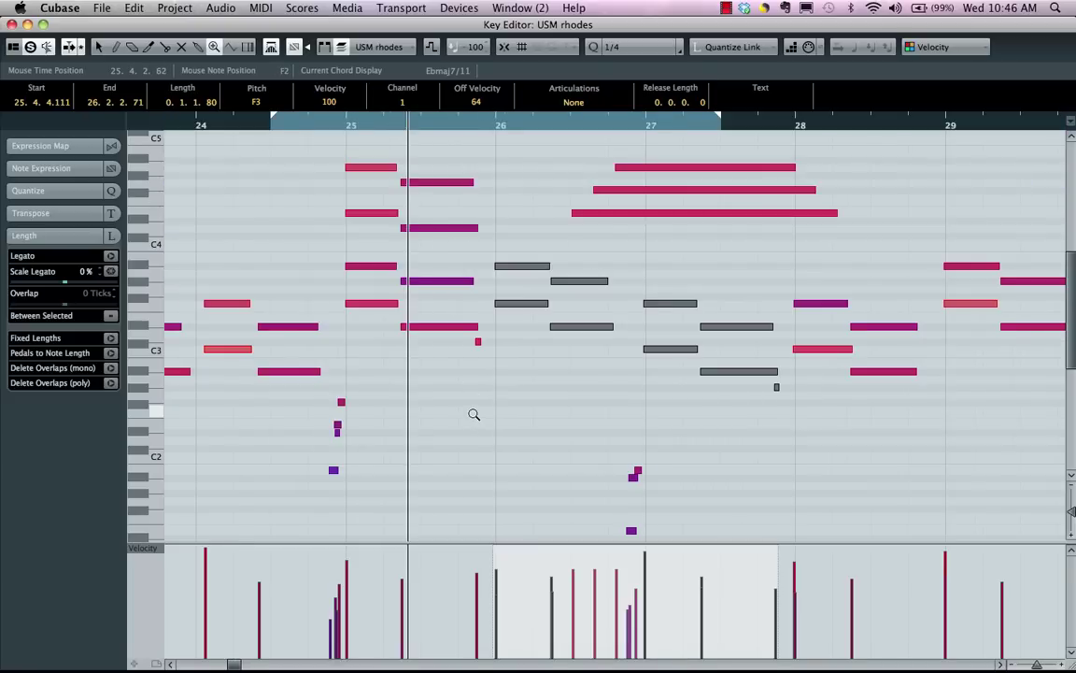
{"action": "left_click", "coordinate": [473, 414]}
{"action": "left_click_drag", "start_coordinate": [392, 249], "coordinate": [412, 267]}
{"action": "key", "text": "h"}
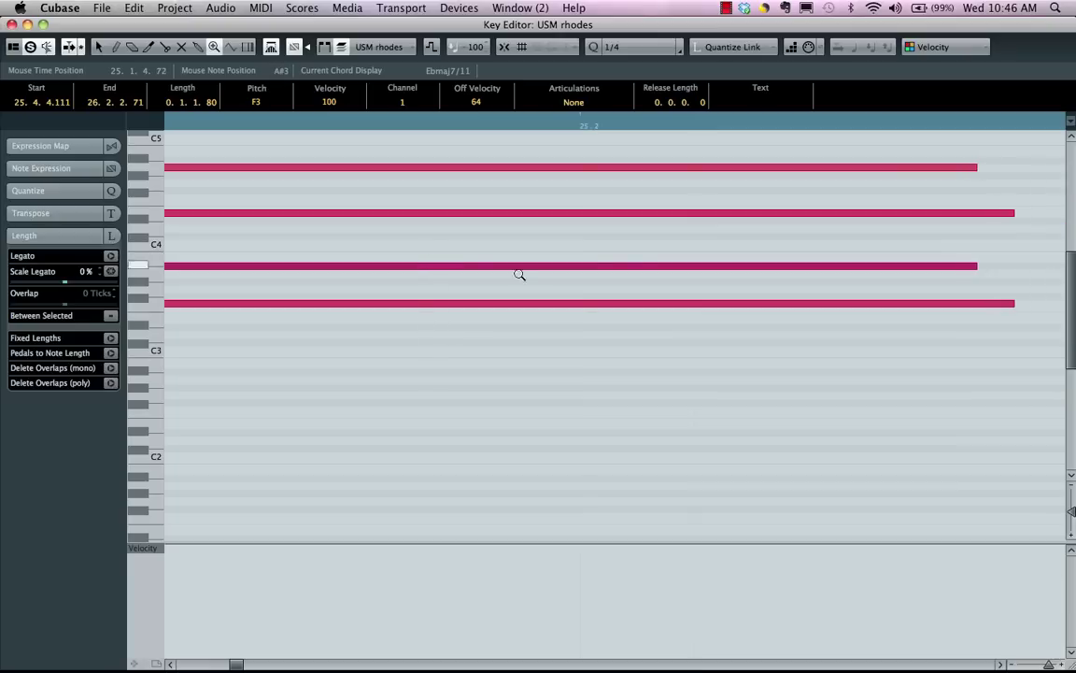
{"action": "key", "text": "g"}
{"action": "key", "text": "g"}
{"action": "key", "text": "g"}
{"action": "key", "text": "g"}
{"action": "key", "text": "g"}
{"action": "key", "text": "g"}
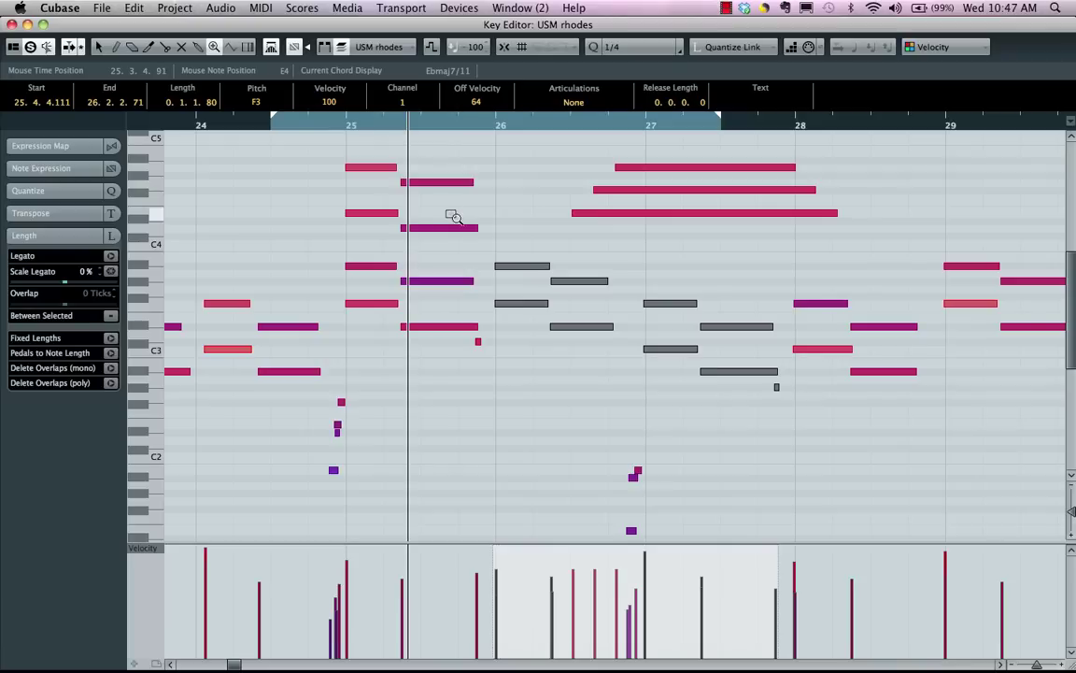
{"action": "left_click_drag", "start_coordinate": [452, 215], "coordinate": [486, 272]}
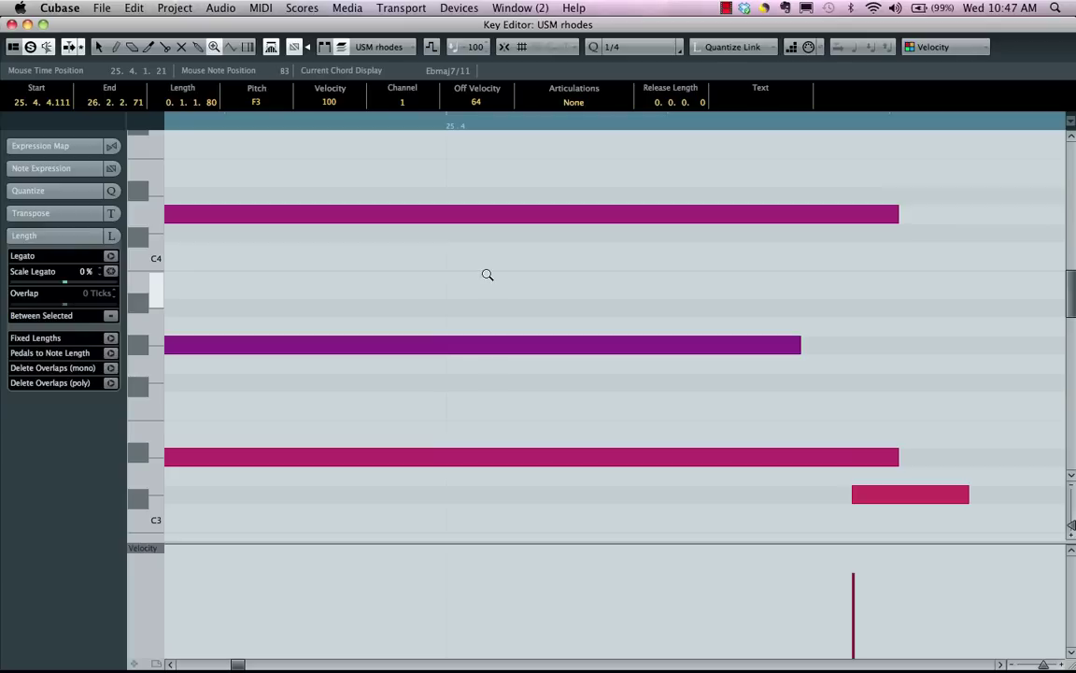
{"action": "left_click", "coordinate": [502, 256], "text": "alt"}
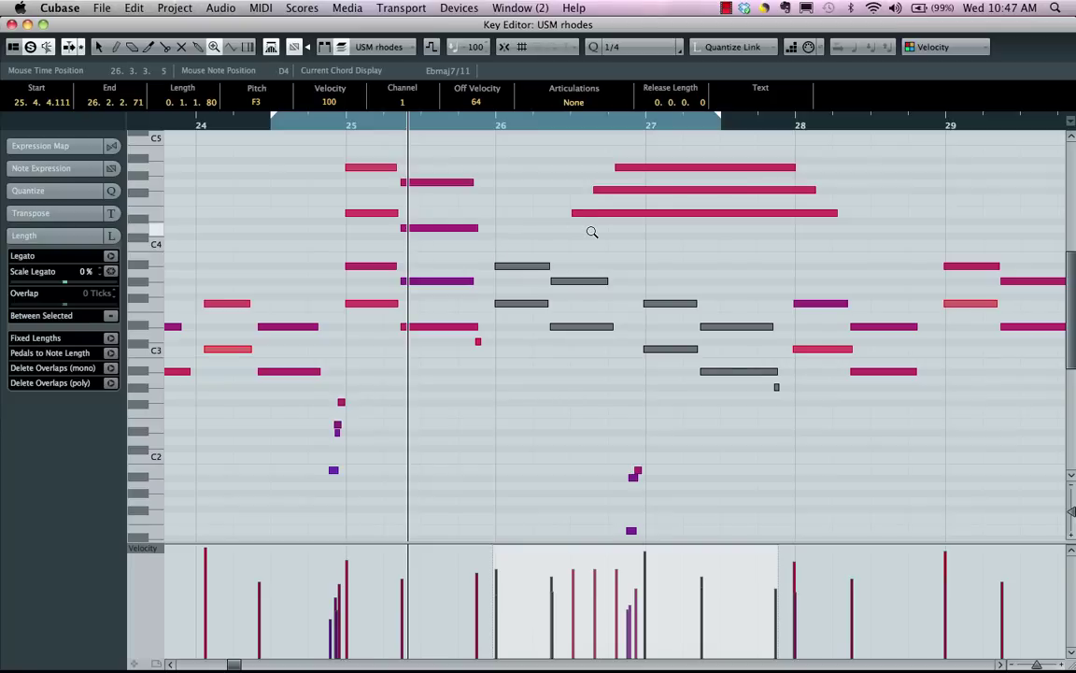
Pick the Split tool and click empty space to deselect the grey notes in bars 26–28
{"action": "right_click", "coordinate": [521, 178]}
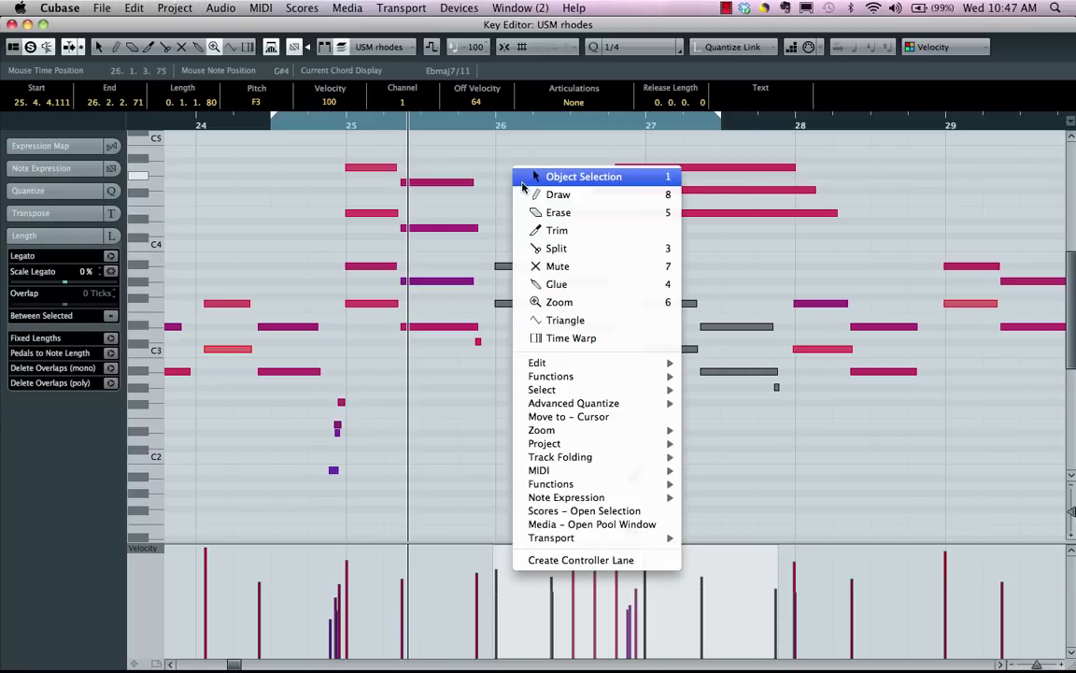
{"action": "left_click", "coordinate": [560, 248]}
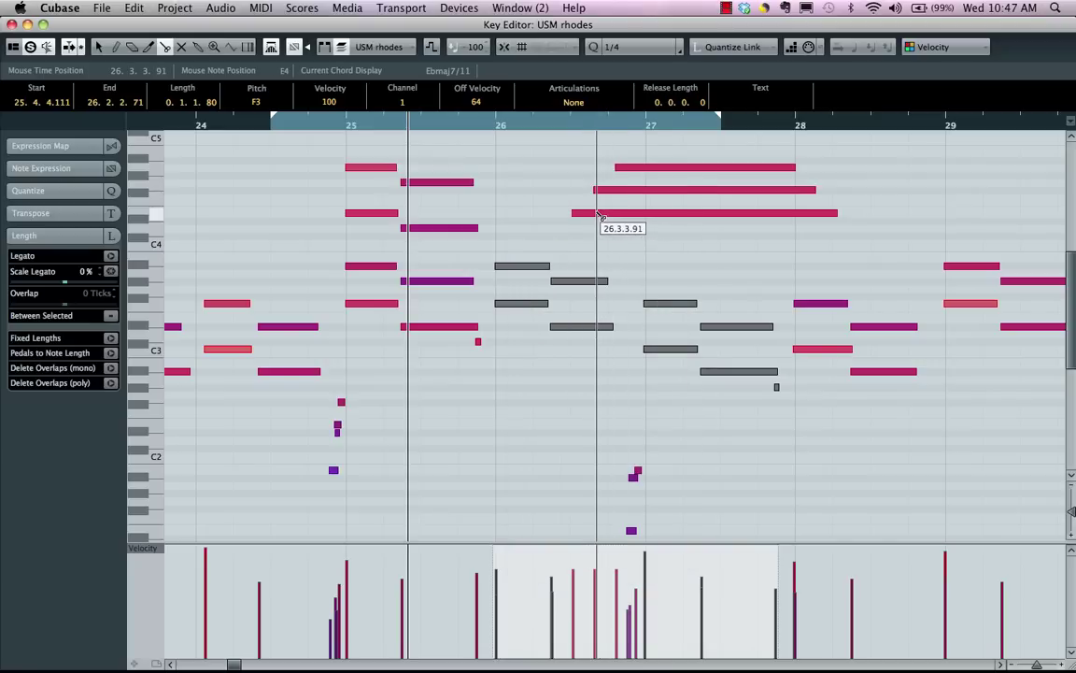
{"action": "left_click", "coordinate": [670, 214]}
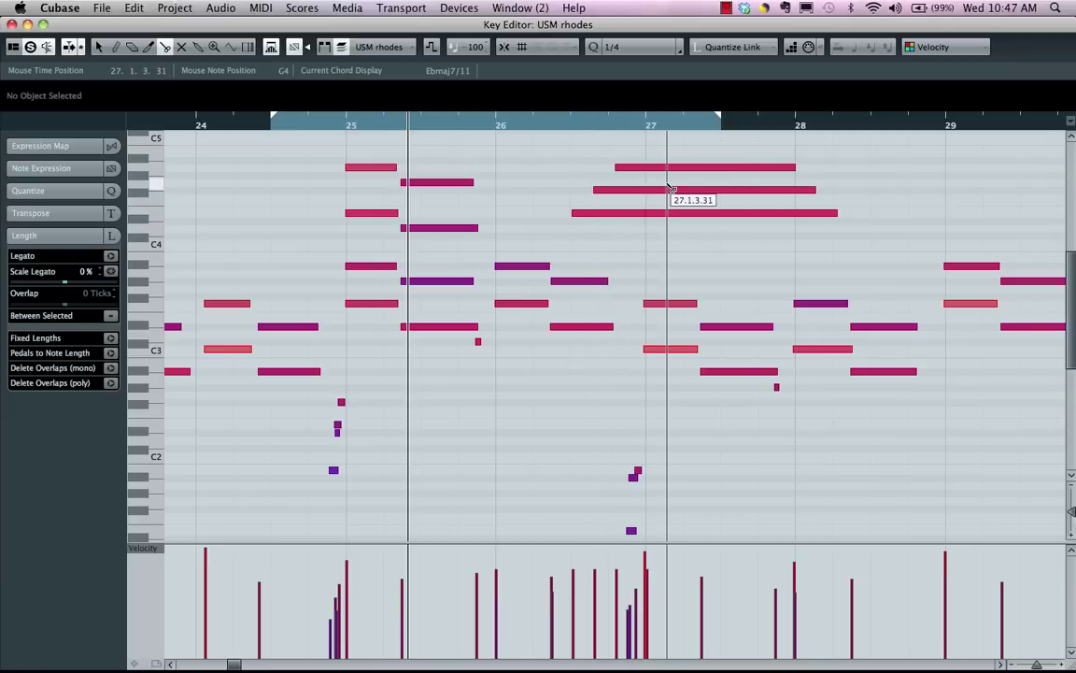
Draw a long F5 note from bar 25 to bar 27
{"action": "right_click", "coordinate": [575, 214]}
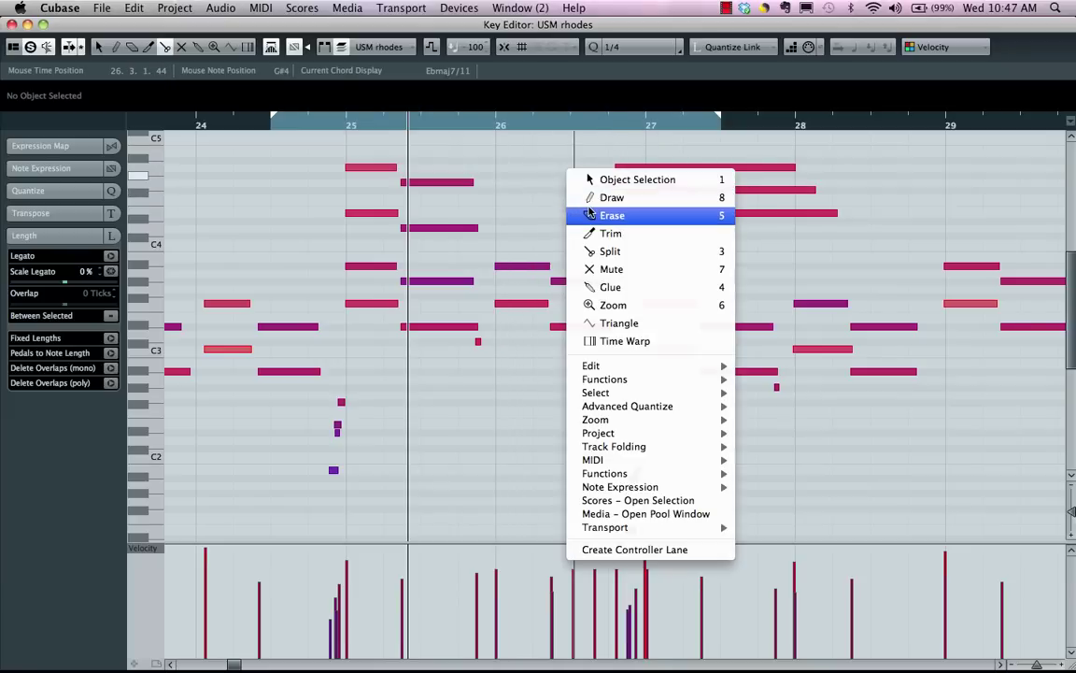
{"action": "left_click", "coordinate": [586, 214]}
{"action": "scroll", "coordinate": [488, 199], "scroll_direction": "up", "scroll_amount": 3}
{"action": "right_click", "coordinate": [392, 192]}
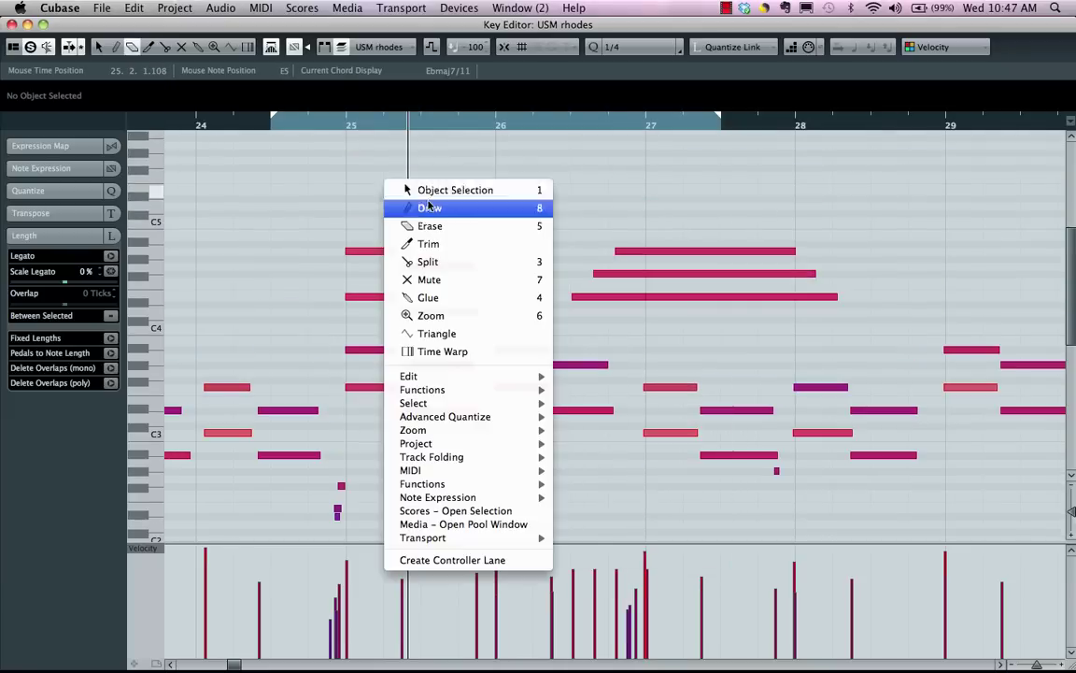
{"action": "left_click", "coordinate": [429, 207]}
{"action": "left_click_drag", "start_coordinate": [352, 177], "coordinate": [647, 187]}
Split the F5 note into equal short pieces and select a couple of them
{"action": "right_click", "coordinate": [369, 180]}
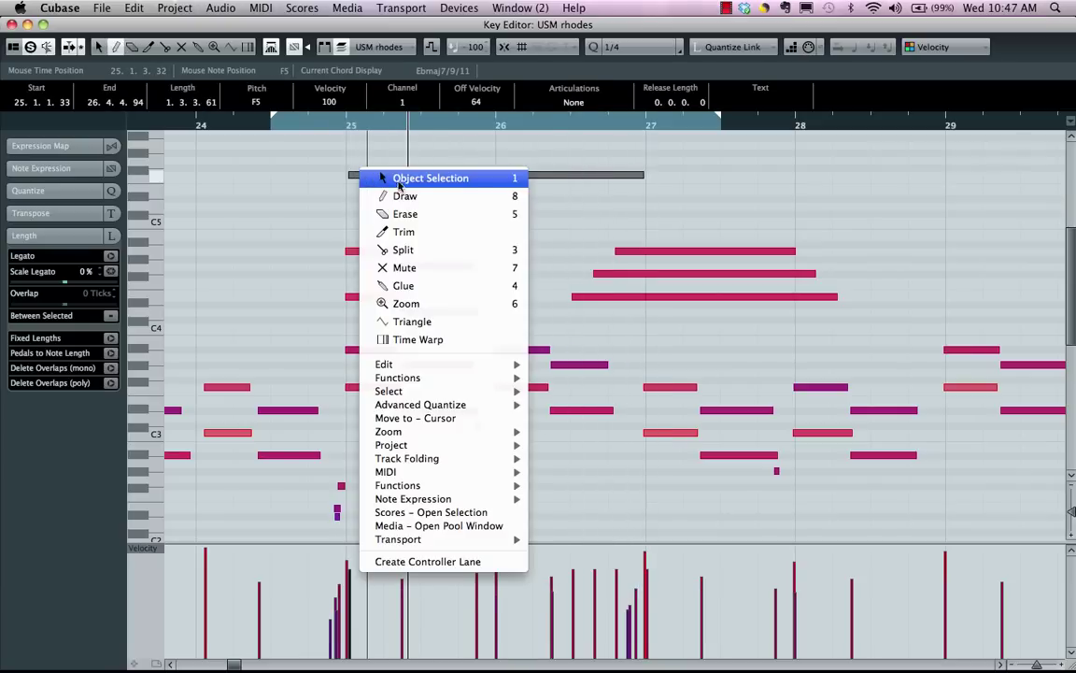
{"action": "left_click", "coordinate": [403, 252]}
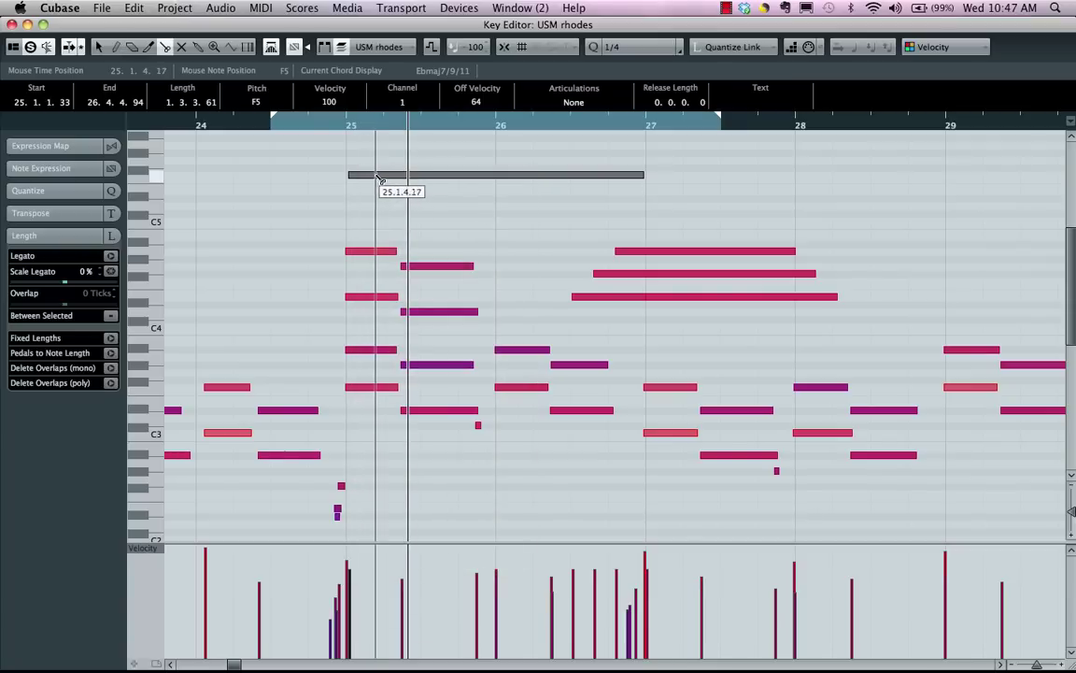
{"action": "left_click", "coordinate": [383, 176], "text": "alt"}
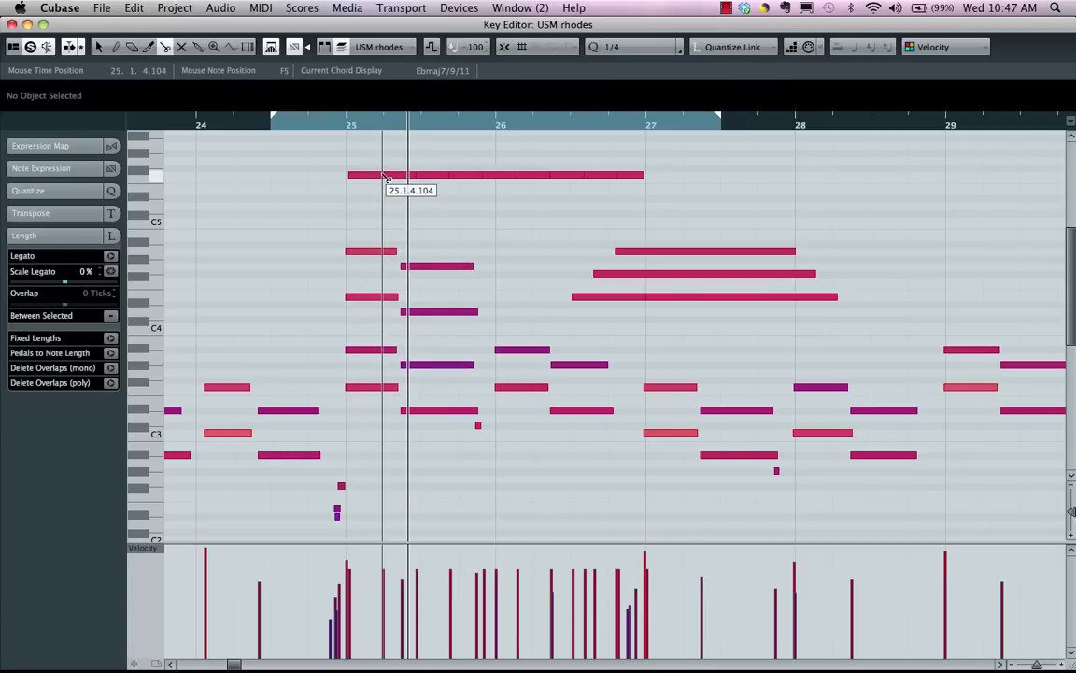
{"action": "right_click", "coordinate": [398, 180]}
{"action": "left_click", "coordinate": [407, 190]}
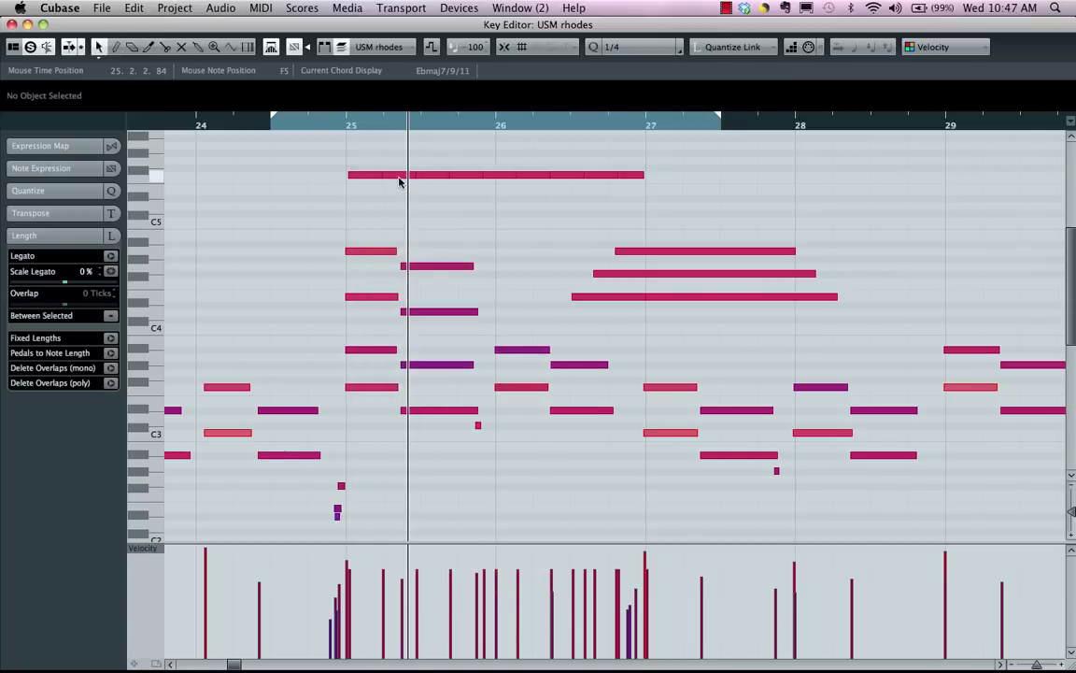
{"action": "left_click", "coordinate": [400, 176]}
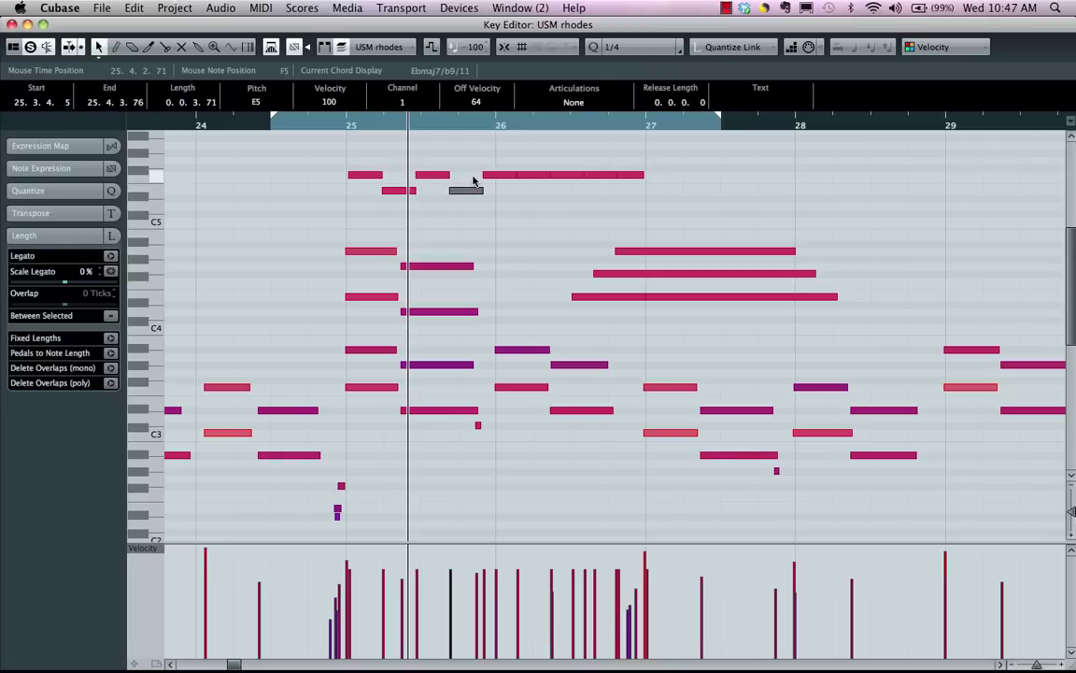
{"action": "left_click", "coordinate": [542, 176]}
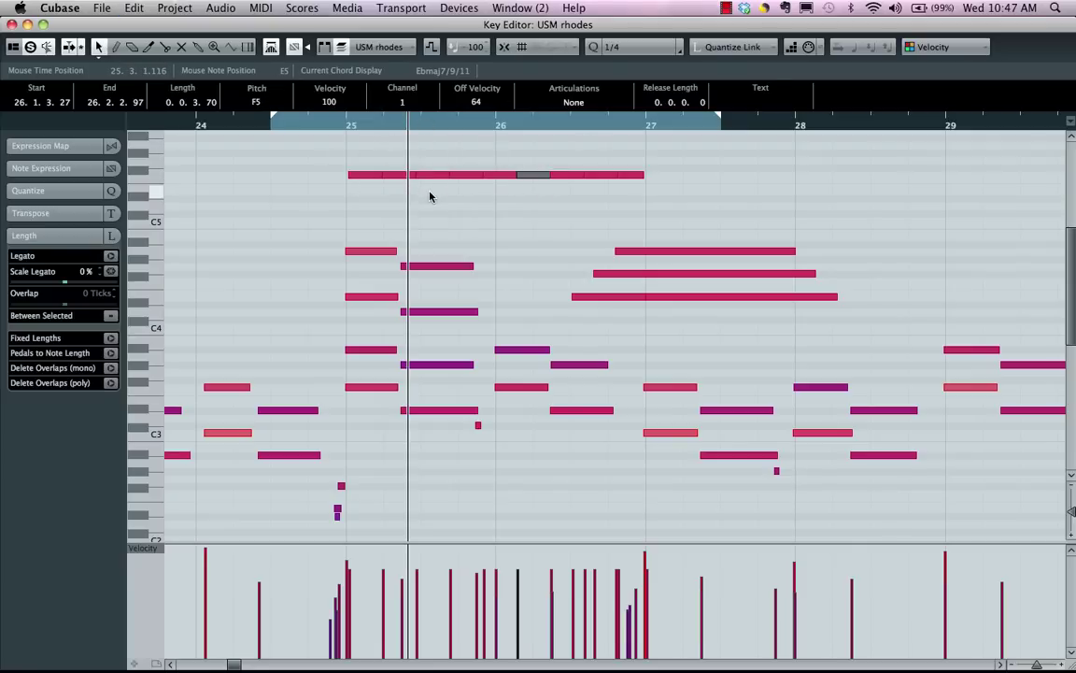
Glue the F5 pieces back into one continuous note with the Glue tool
{"action": "right_click", "coordinate": [390, 188]}
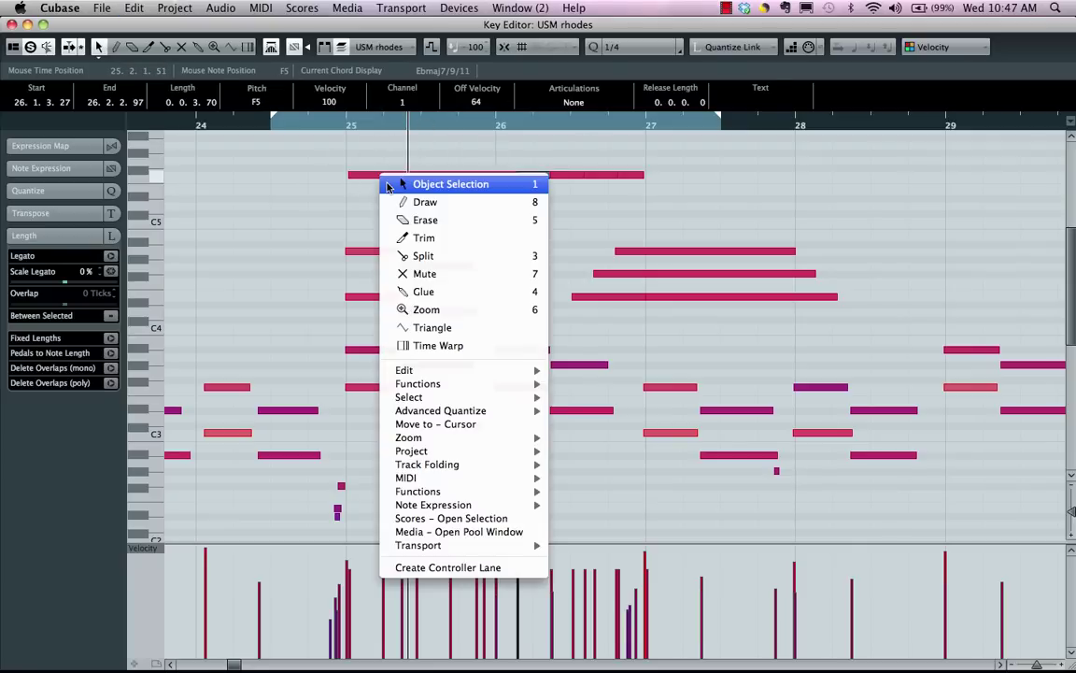
{"action": "left_click", "coordinate": [426, 290]}
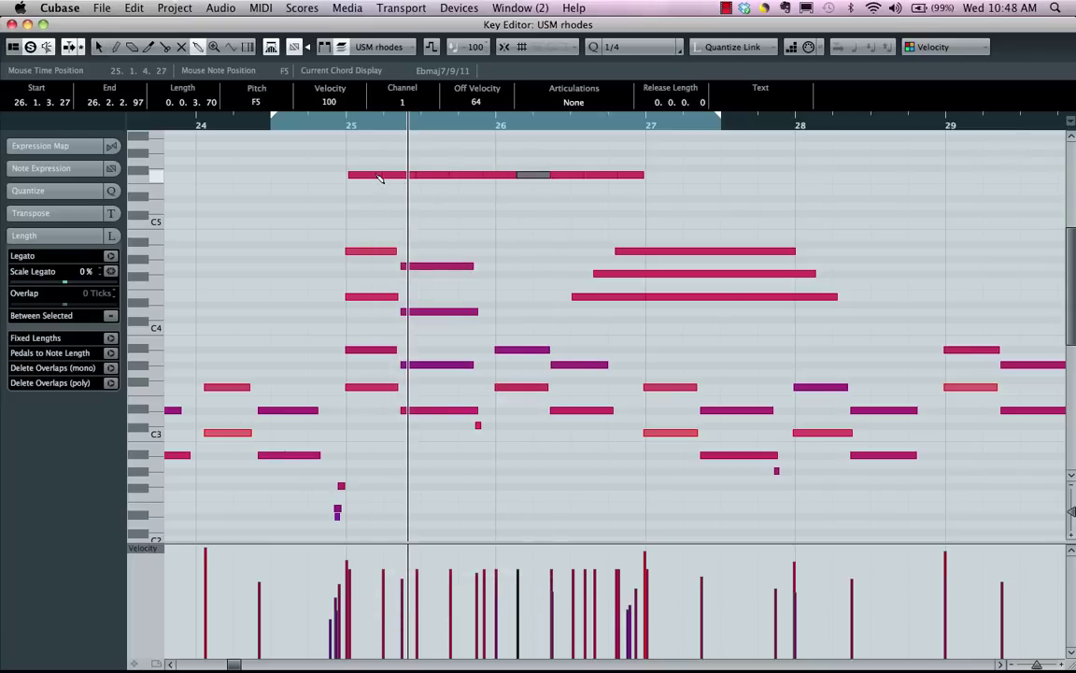
{"action": "left_click", "coordinate": [380, 178]}
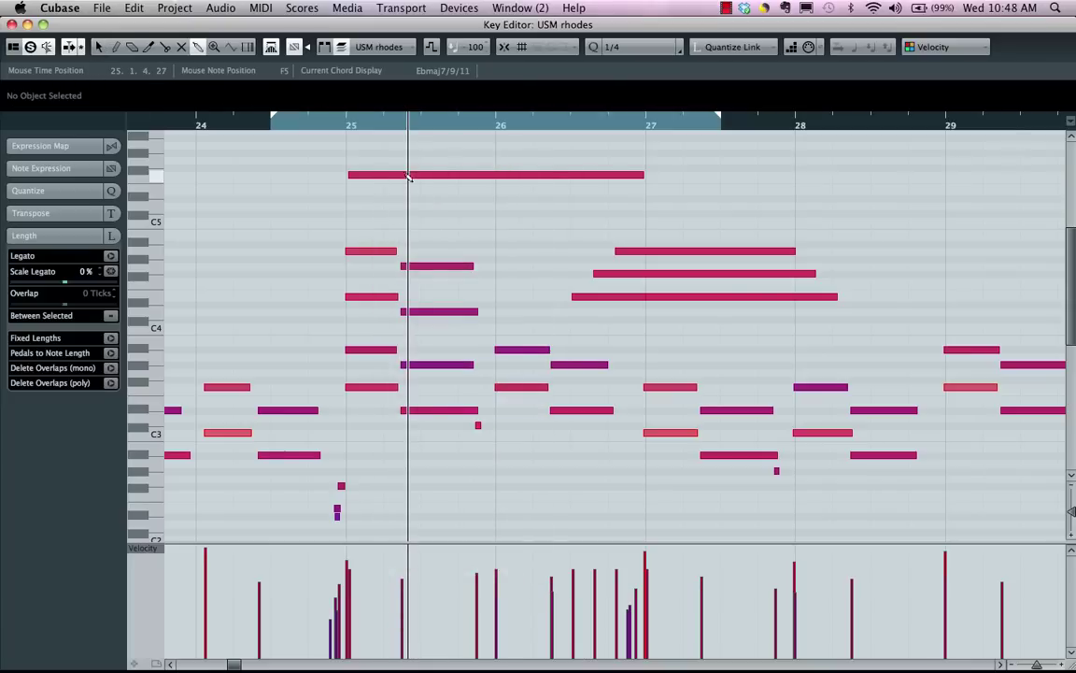
{"action": "right_click", "coordinate": [418, 190]}
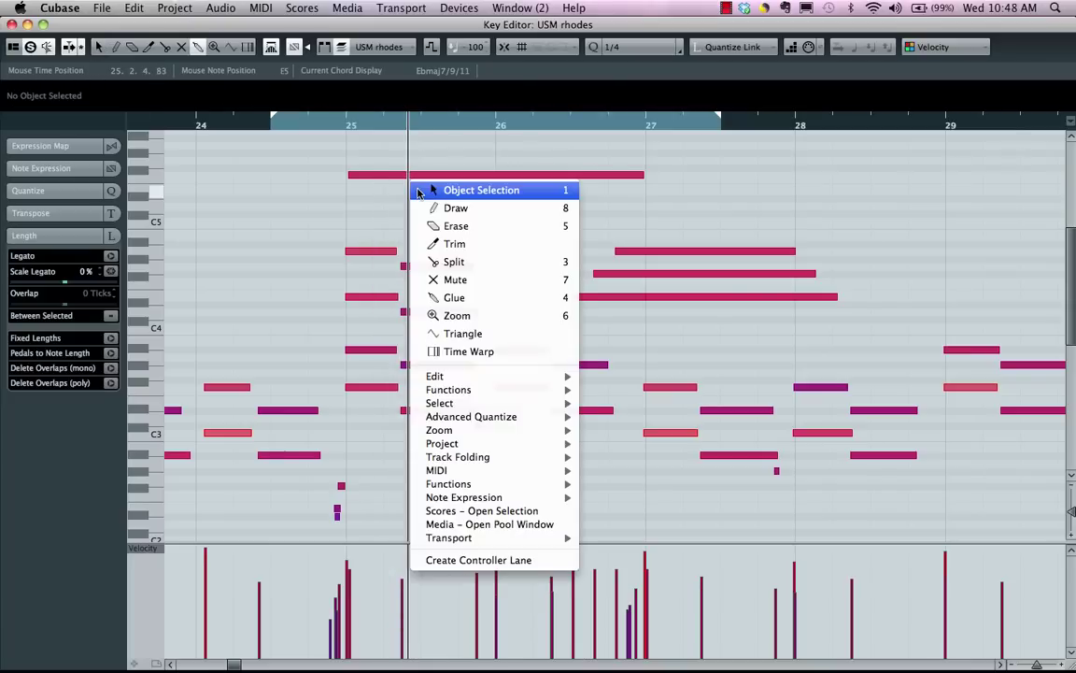
Paint softer velocities freehand across the notes in bars 25–27
{"action": "left_click", "coordinate": [467, 207]}
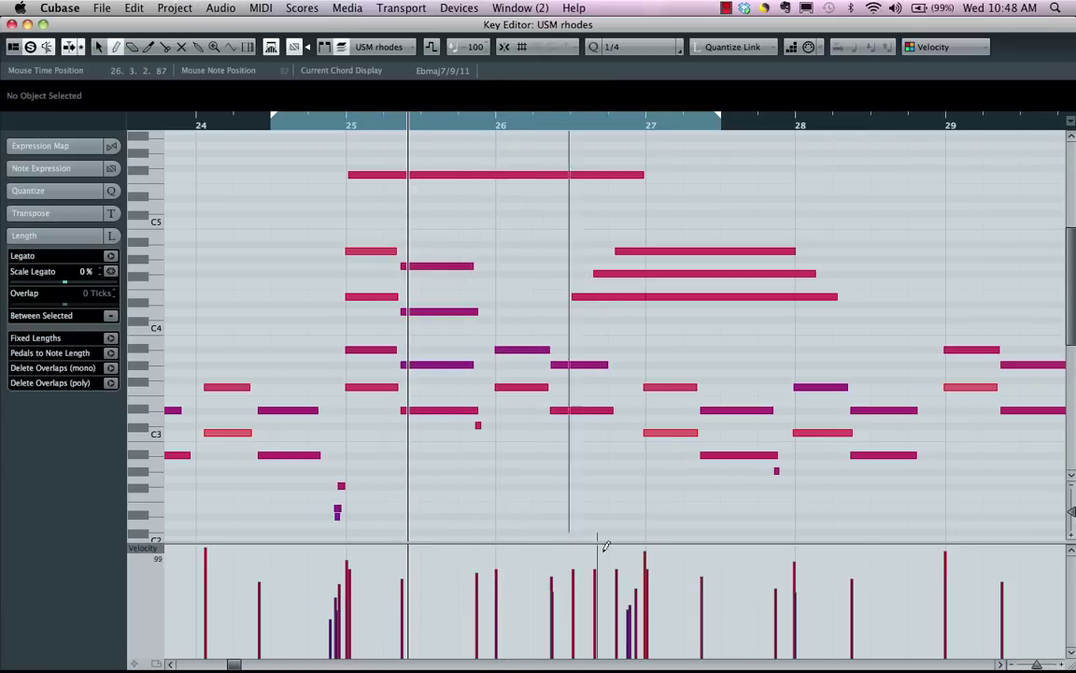
{"action": "mouse_move", "coordinate": [705, 575]}
{"action": "left_mouse_down"}
{"action": "mouse_move", "coordinate": [569, 604]}
{"action": "mouse_move", "coordinate": [492, 566]}
{"action": "mouse_move", "coordinate": [412, 612]}
{"action": "mouse_move", "coordinate": [332, 615]}
{"action": "left_mouse_up"}
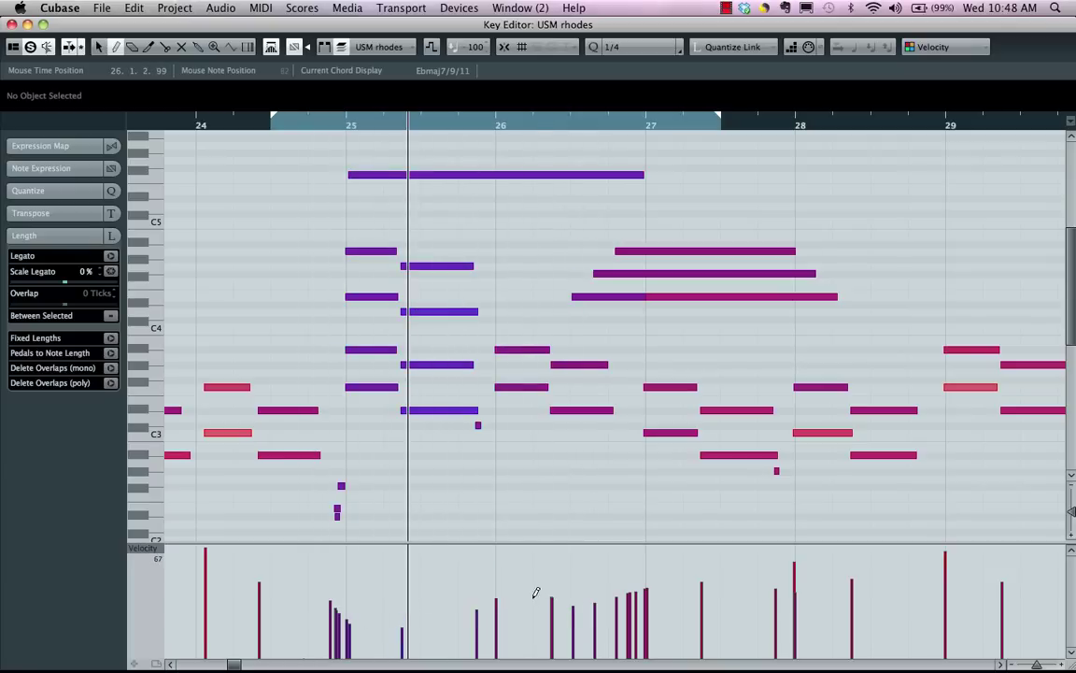
{"action": "mouse_move", "coordinate": [709, 572]}
{"action": "left_mouse_down"}
{"action": "mouse_move", "coordinate": [534, 616]}
{"action": "mouse_move", "coordinate": [390, 616]}
{"action": "mouse_move", "coordinate": [326, 582]}
{"action": "left_mouse_up"}
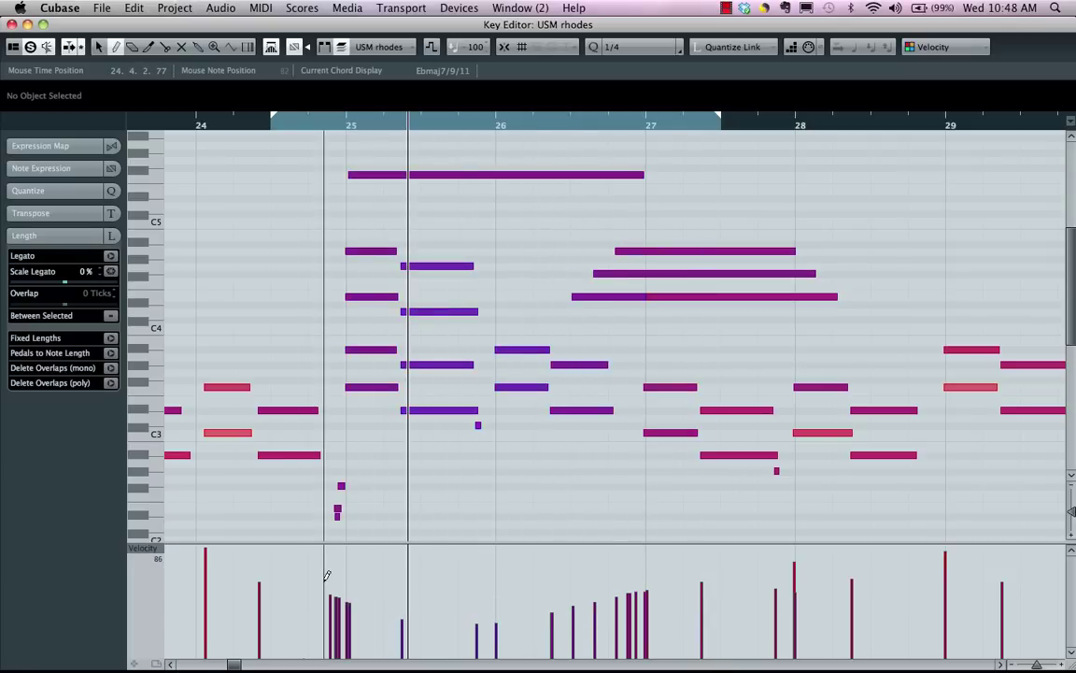
Draw straight-line velocity ramps: falling across bars 26–29, then rising across bars 26–28
{"action": "left_click", "coordinate": [231, 47]}
{"action": "left_click", "coordinate": [246, 59]}
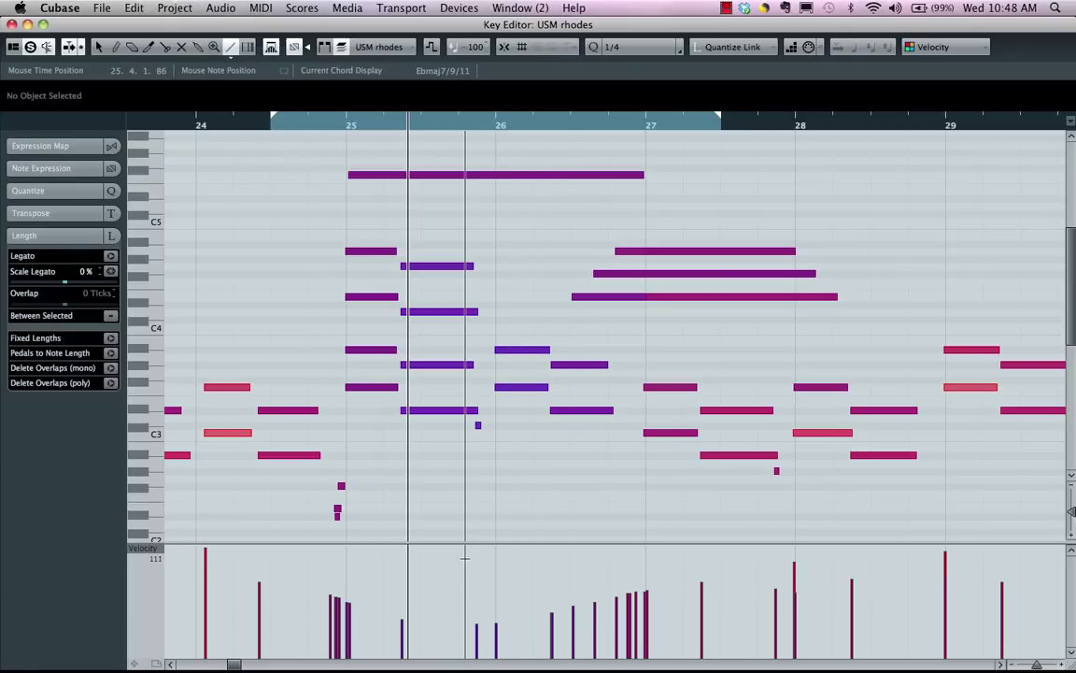
{"action": "left_click_drag", "start_coordinate": [466, 557], "coordinate": [913, 655]}
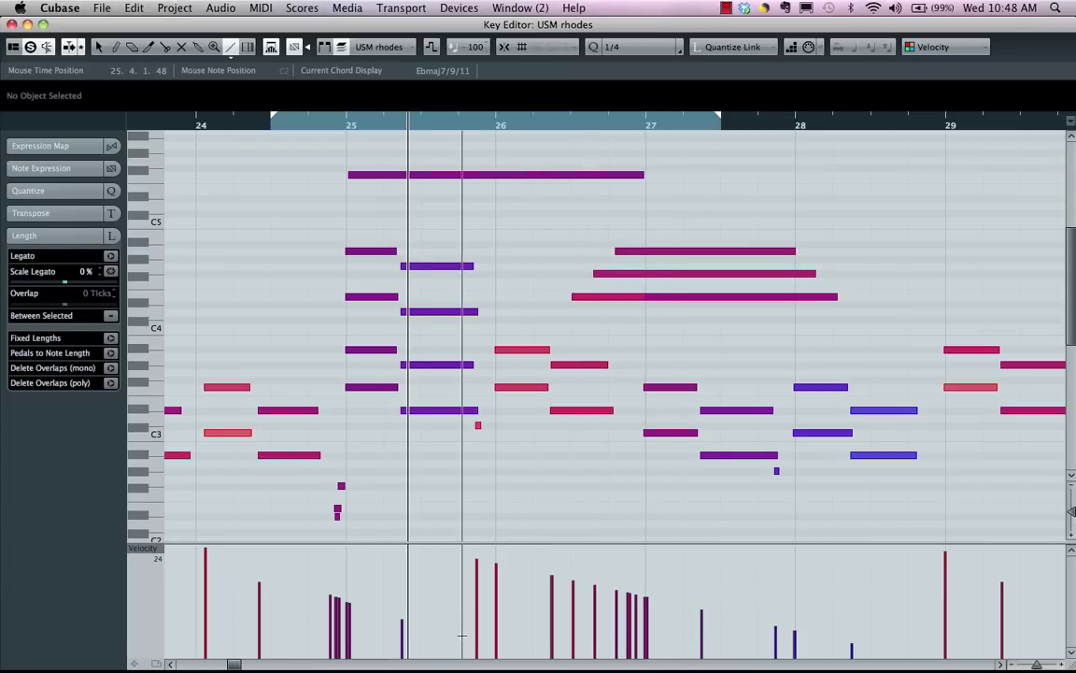
{"action": "left_click_drag", "start_coordinate": [464, 635], "coordinate": [809, 554]}
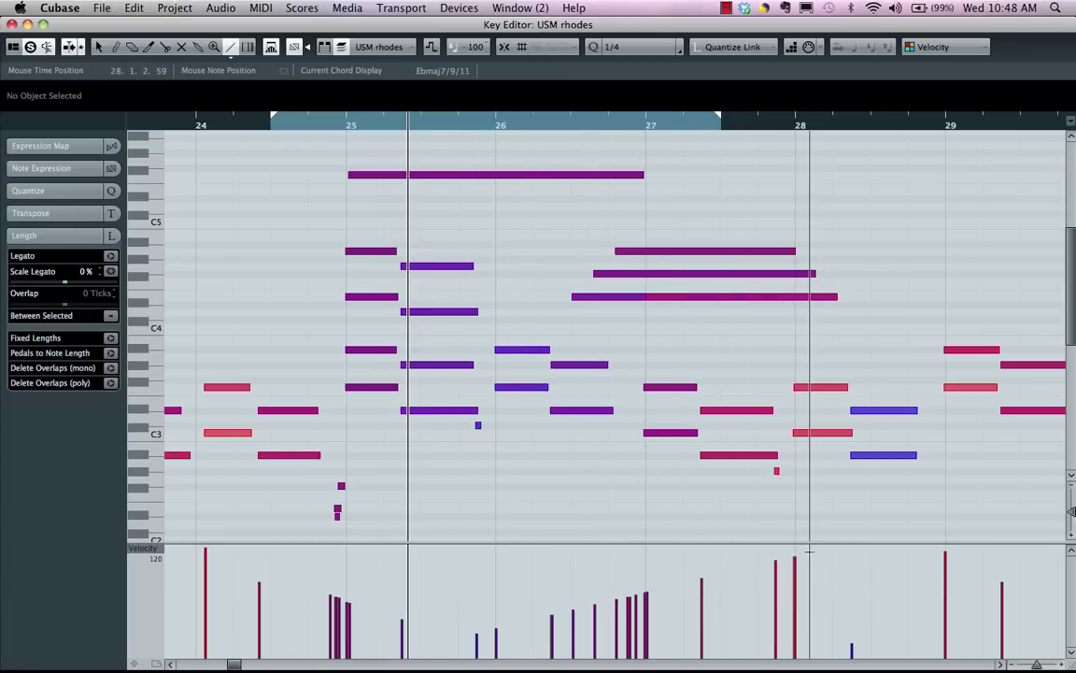
Show CC7 Main Volume in the lane and draw a freehand volume curve across bars 25–28
{"action": "left_click", "coordinate": [148, 549]}
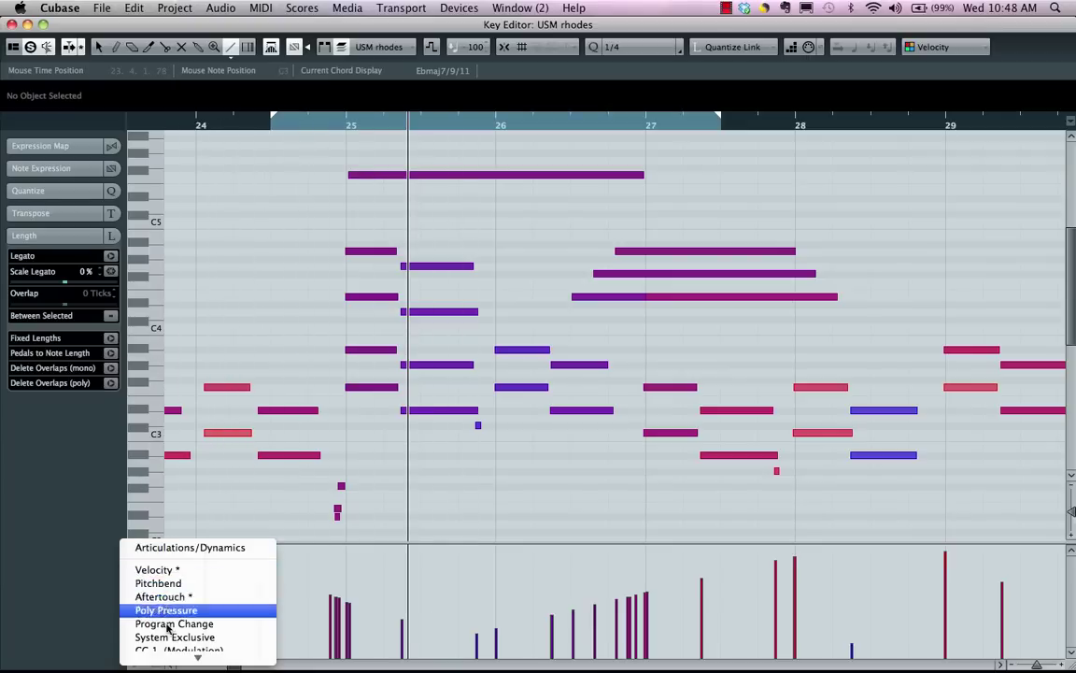
{"action": "left_click", "coordinate": [183, 556]}
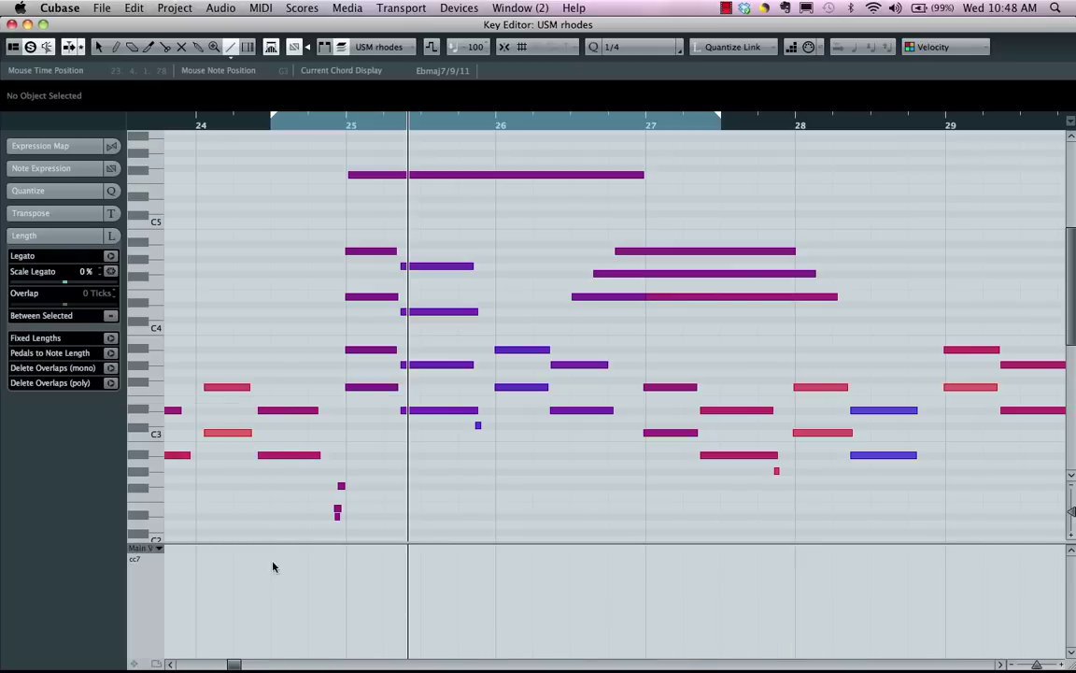
{"action": "right_click", "coordinate": [447, 584]}
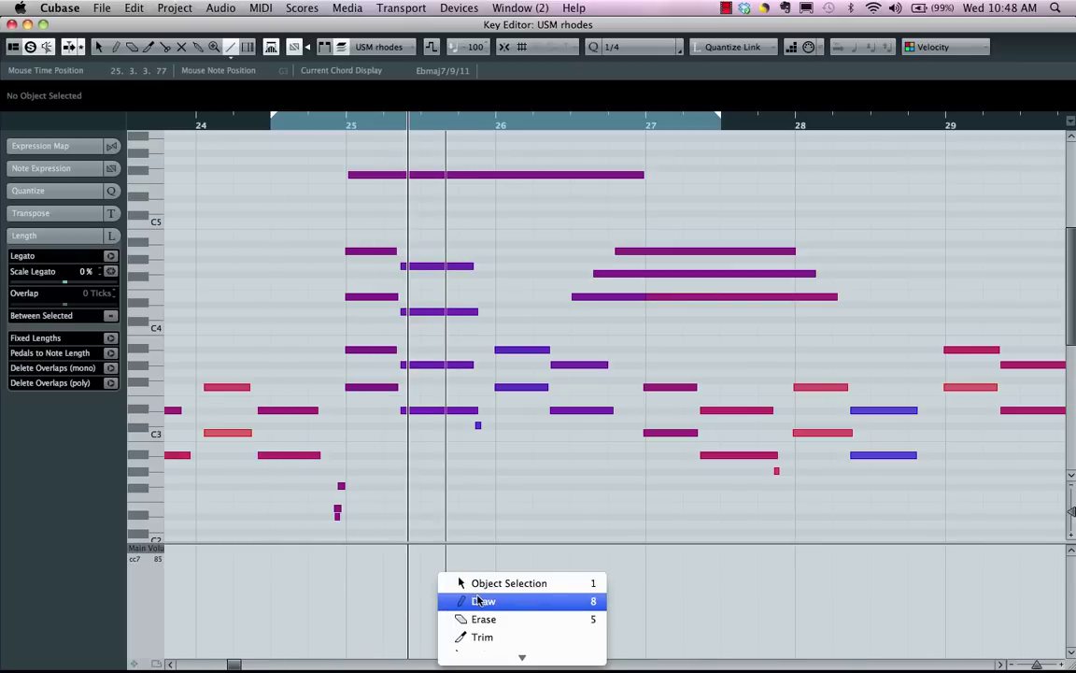
{"action": "left_click", "coordinate": [481, 601]}
{"action": "mouse_move", "coordinate": [520, 586]}
{"action": "left_mouse_down"}
{"action": "mouse_move", "coordinate": [569, 568]}
{"action": "mouse_move", "coordinate": [606, 605]}
{"action": "mouse_move", "coordinate": [688, 610]}
{"action": "mouse_move", "coordinate": [907, 573]}
{"action": "mouse_move", "coordinate": [922, 602]}
{"action": "mouse_move", "coordinate": [1008, 572]}
{"action": "left_mouse_up"}
{"action": "key", "text": "ctrl+z"}
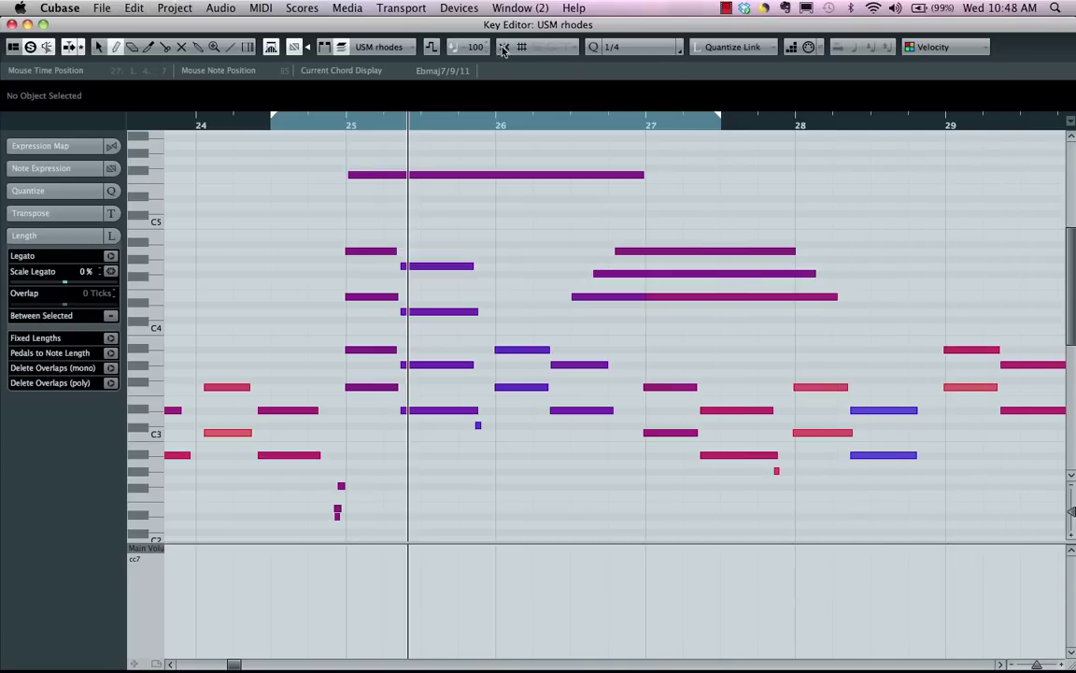
{"action": "mouse_move", "coordinate": [425, 557]}
{"action": "left_mouse_down"}
{"action": "mouse_move", "coordinate": [553, 583]}
{"action": "mouse_move", "coordinate": [635, 626]}
{"action": "mouse_move", "coordinate": [745, 576]}
{"action": "mouse_move", "coordinate": [857, 573]}
{"action": "mouse_move", "coordinate": [957, 605]}
{"action": "left_mouse_up"}
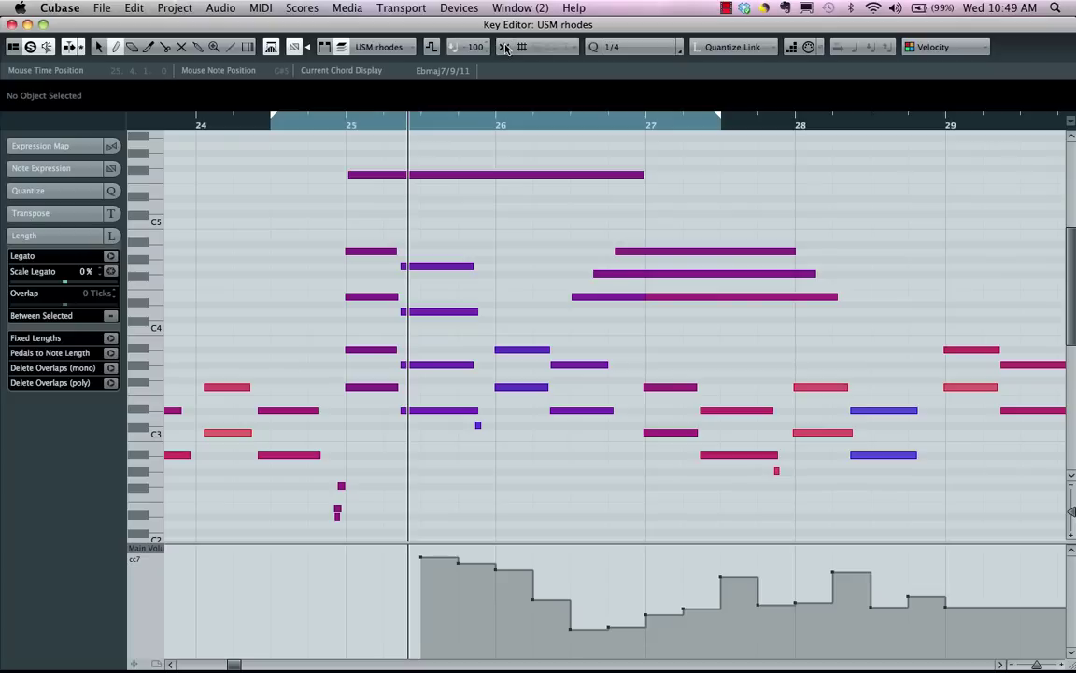
{"action": "mouse_move", "coordinate": [495, 568]}
{"action": "left_mouse_down"}
{"action": "mouse_move", "coordinate": [698, 588]}
{"action": "mouse_move", "coordinate": [778, 583]}
{"action": "mouse_move", "coordinate": [775, 566]}
{"action": "mouse_move", "coordinate": [643, 624]}
{"action": "mouse_move", "coordinate": [493, 588]}
{"action": "mouse_move", "coordinate": [326, 630]}
{"action": "mouse_move", "coordinate": [472, 590]}
{"action": "mouse_move", "coordinate": [595, 606]}
{"action": "mouse_move", "coordinate": [713, 564]}
{"action": "mouse_move", "coordinate": [796, 586]}
{"action": "left_mouse_up"}
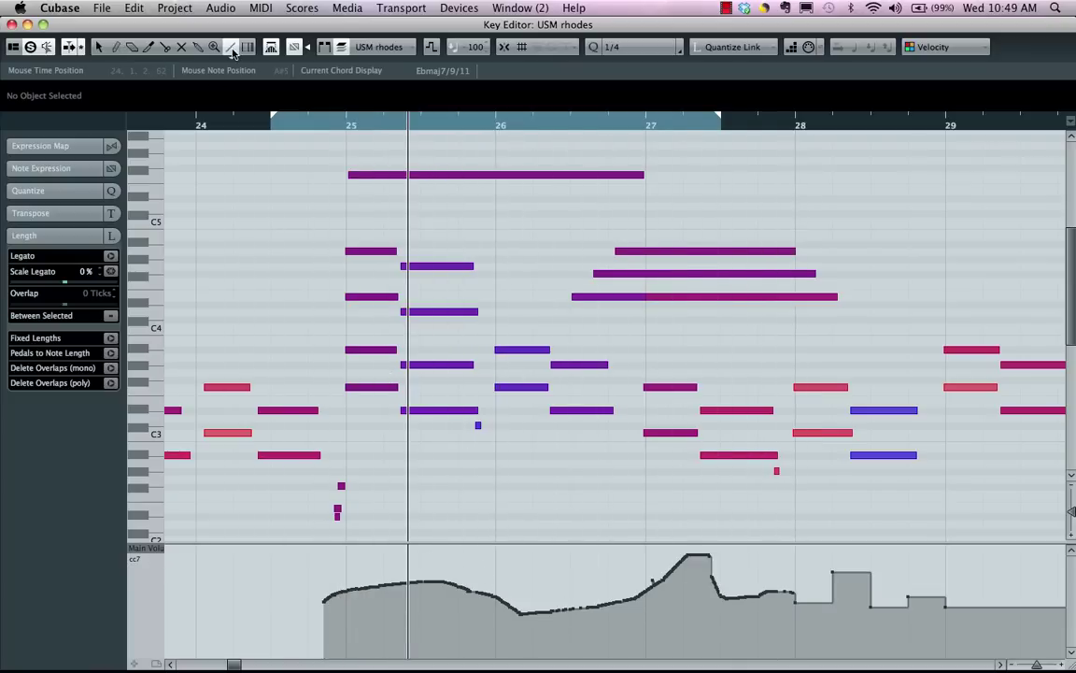
Draw a falling volume line, then parabolic swells rising to bar 27.8 and from bar 25.2
{"action": "left_click_drag", "start_coordinate": [425, 554], "coordinate": [864, 646]}
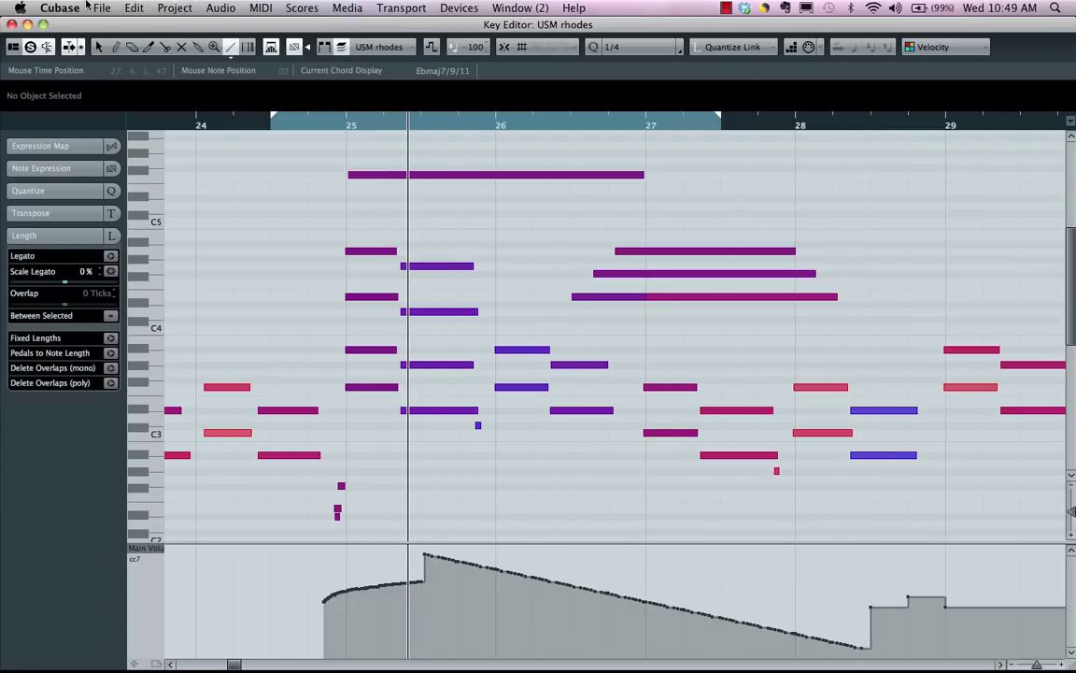
{"action": "left_click", "coordinate": [232, 46]}
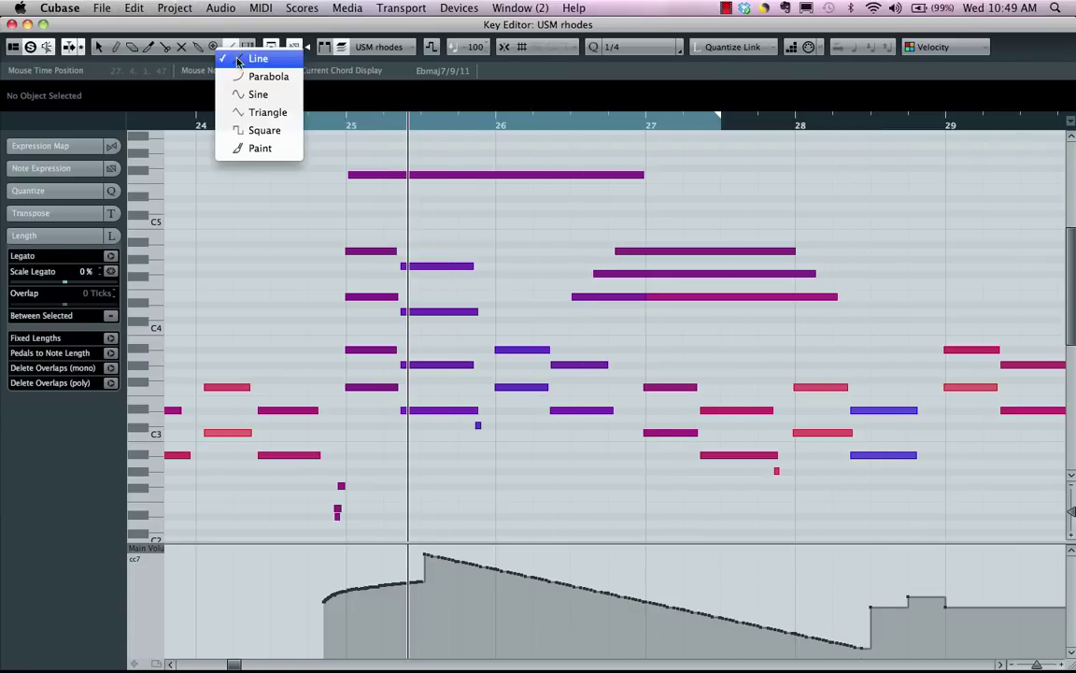
{"action": "left_click", "coordinate": [264, 76]}
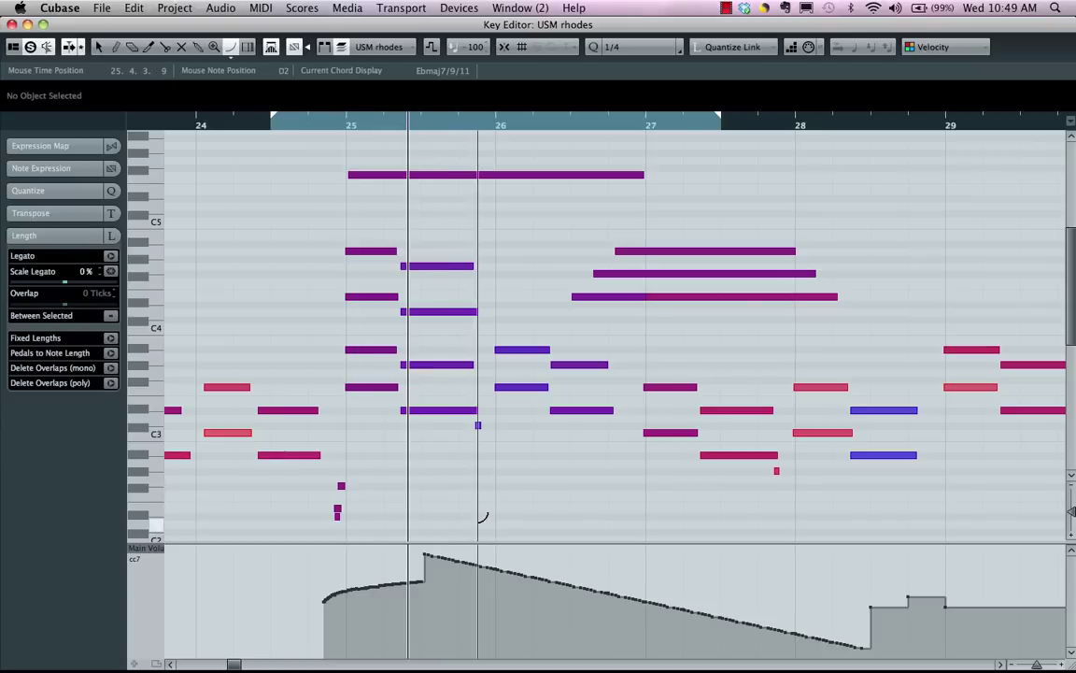
{"action": "left_click_drag", "start_coordinate": [460, 651], "coordinate": [778, 530]}
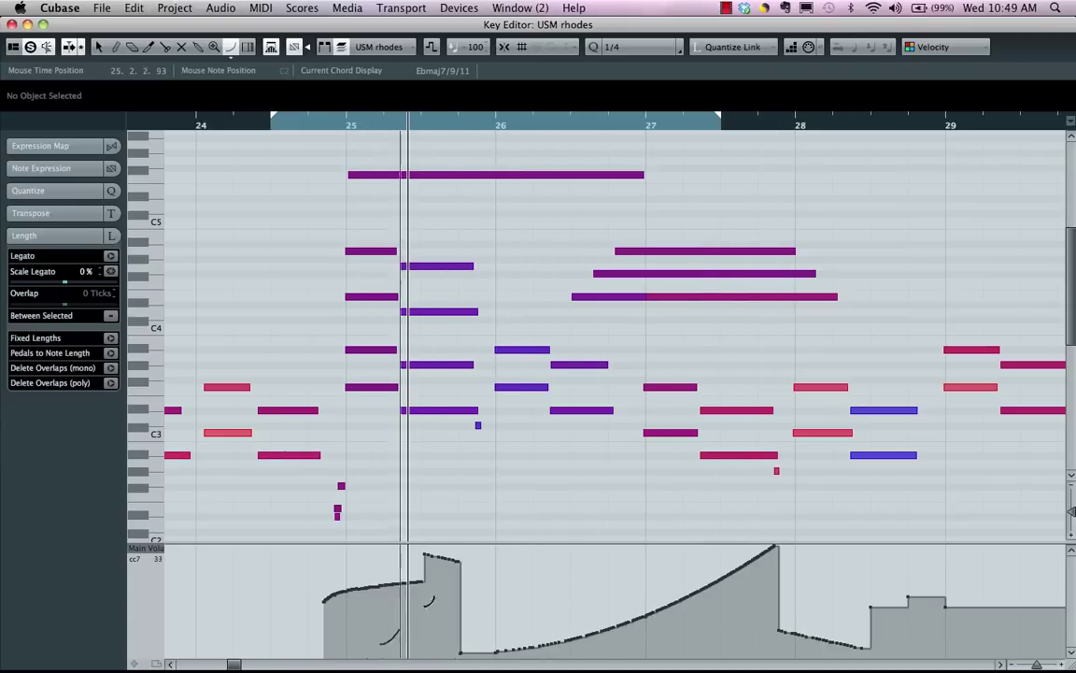
{"action": "left_click_drag", "start_coordinate": [380, 644], "coordinate": [518, 553]}
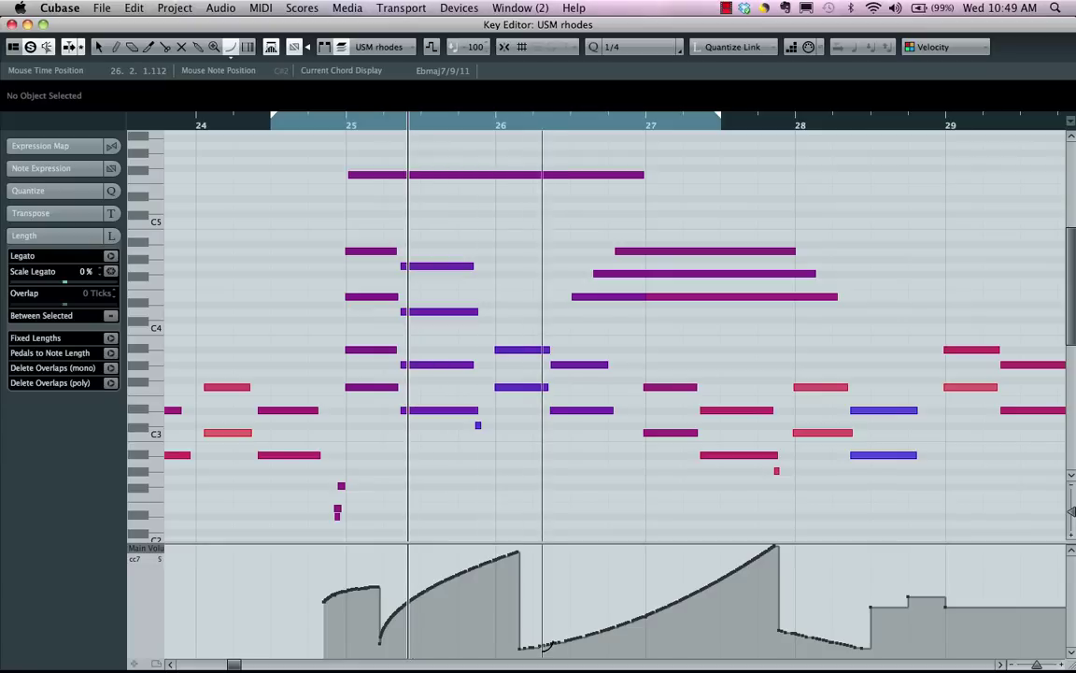
Try a sine-shaped CC7 volume wave across the lane, then undo it
{"action": "left_click", "coordinate": [229, 48]}
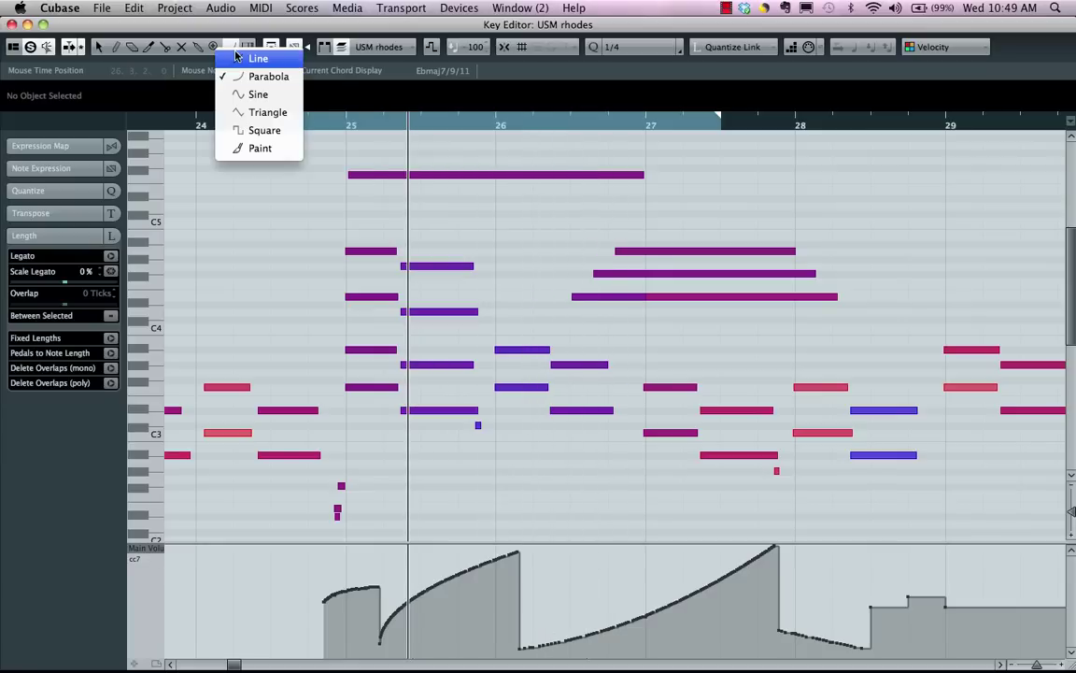
{"action": "left_click", "coordinate": [258, 96]}
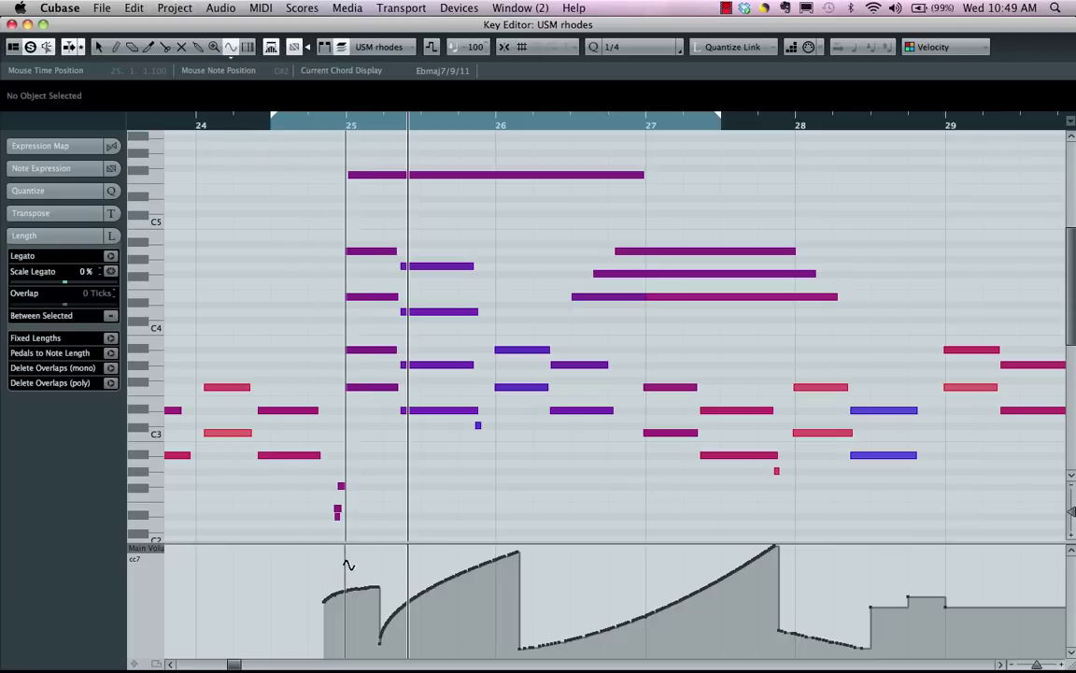
{"action": "left_click_drag", "start_coordinate": [341, 564], "coordinate": [983, 613]}
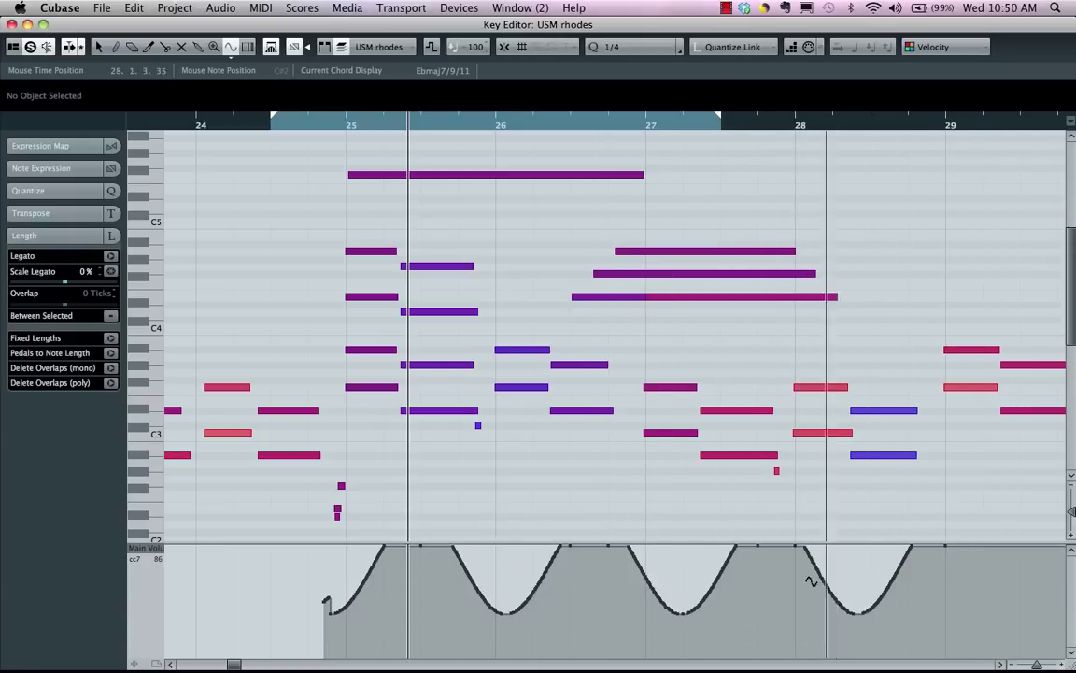
{"action": "key", "text": "ctrl+z"}
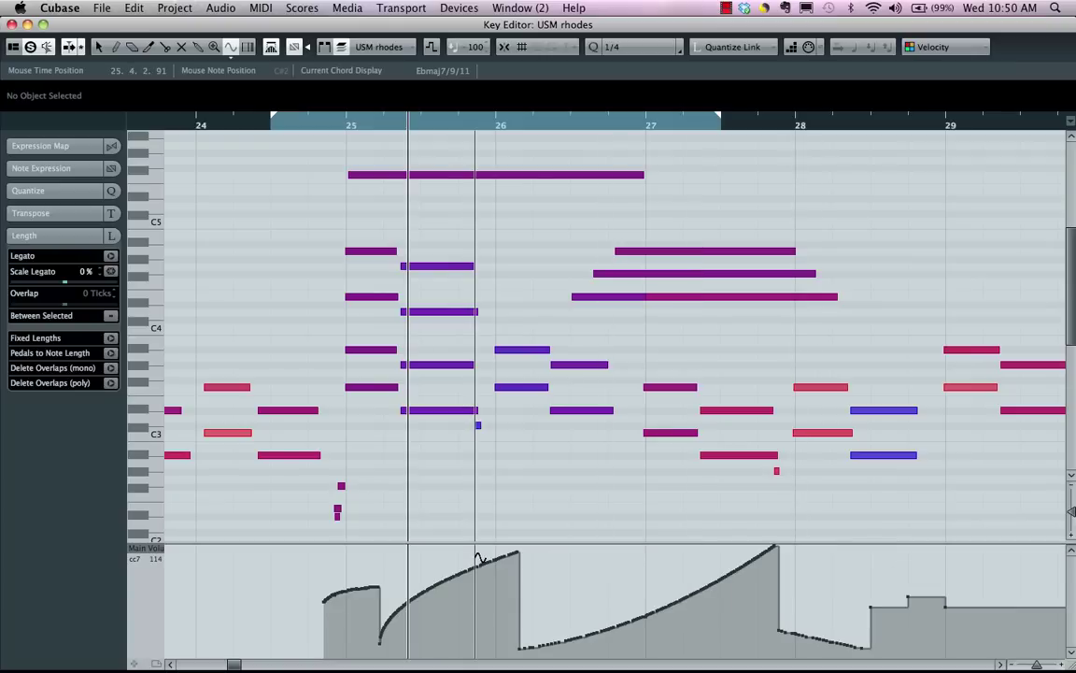
Draw a new sine volume wave from about bar 25.5, extending it to bar 29
{"action": "left_click_drag", "start_coordinate": [402, 632], "coordinate": [561, 635]}
{"action": "left_click_drag", "start_coordinate": [528, 570], "coordinate": [558, 568]}
{"action": "left_click_drag", "start_coordinate": [561, 639], "coordinate": [936, 644]}
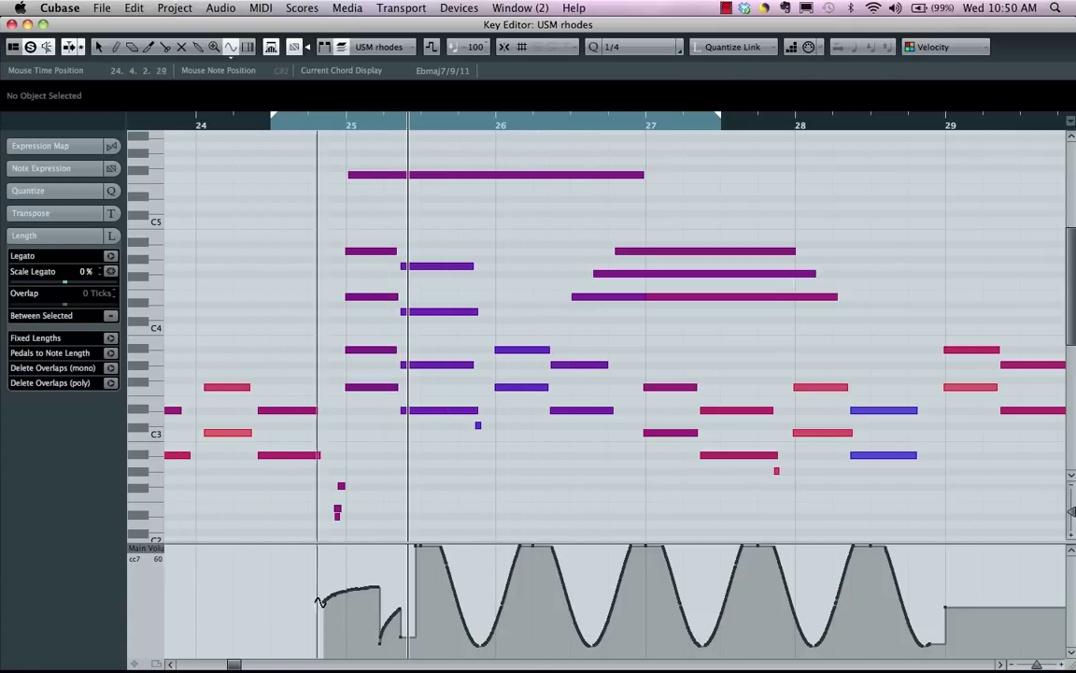
Add extra controller lanes below the Key Editor's note area
{"action": "right_click", "coordinate": [149, 588]}
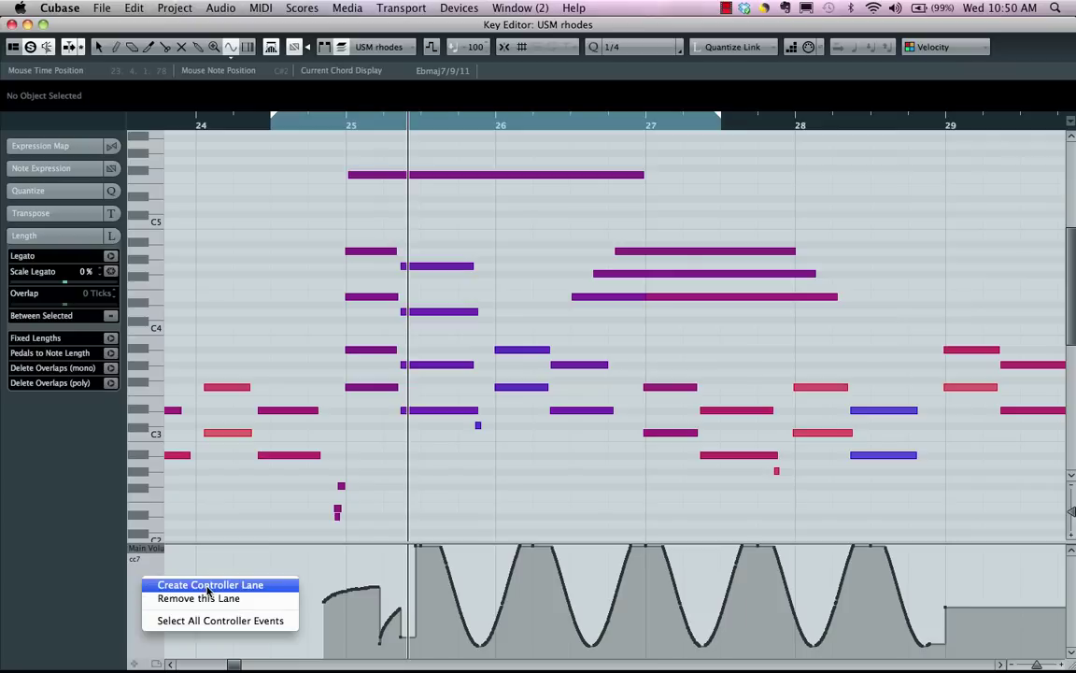
{"action": "left_click", "coordinate": [187, 585]}
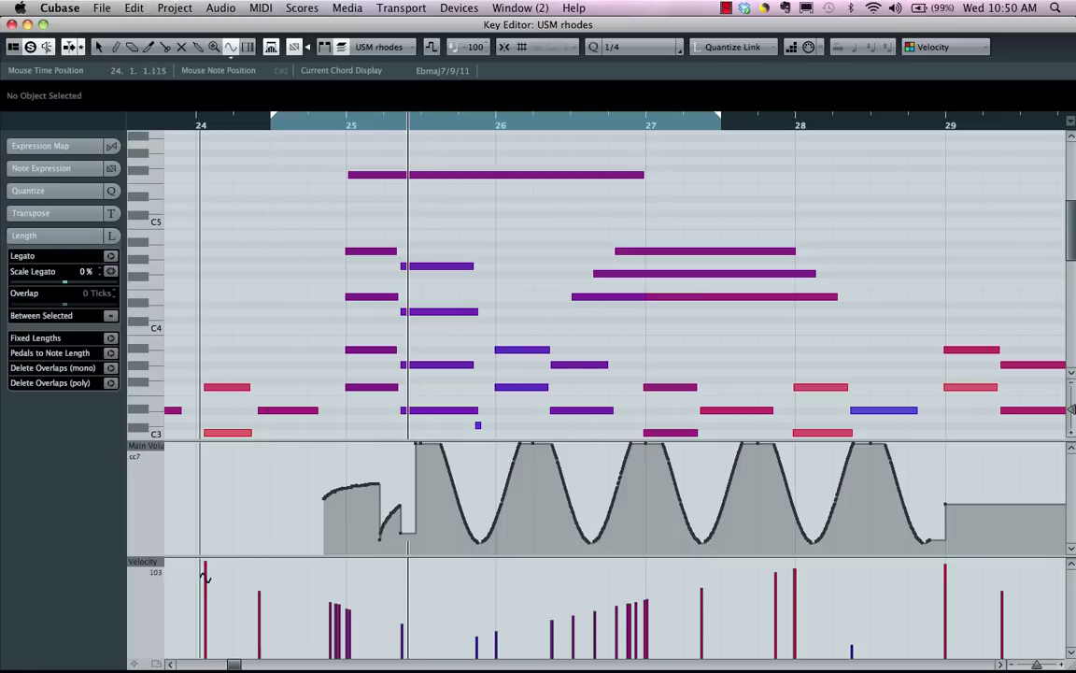
{"action": "right_click", "coordinate": [143, 489]}
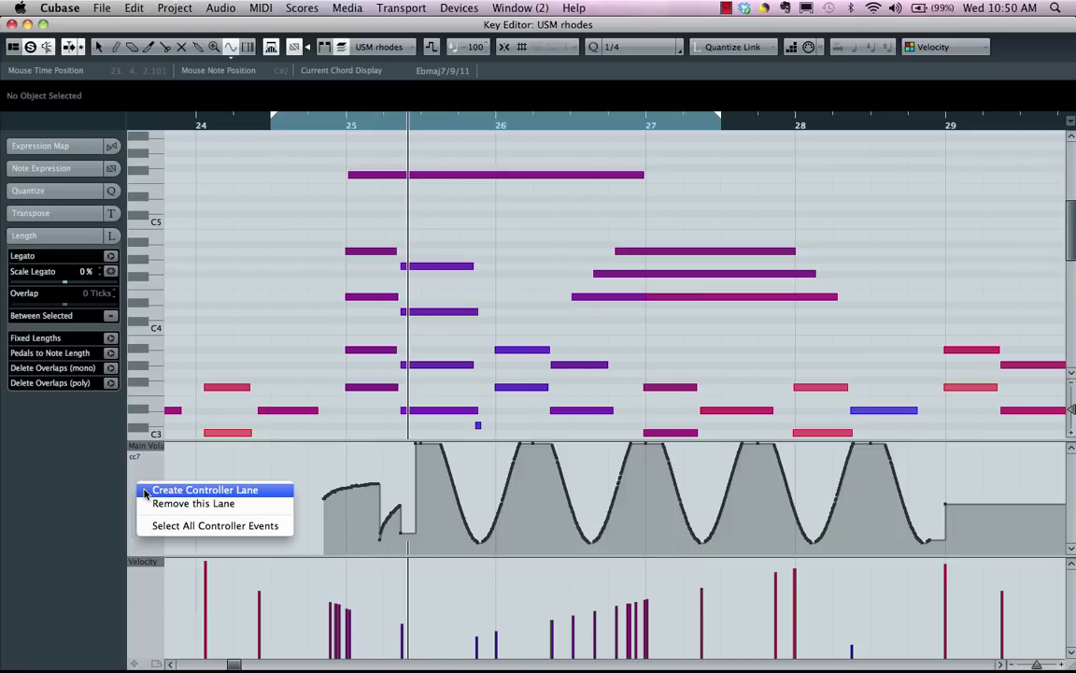
{"action": "left_click", "coordinate": [147, 491]}
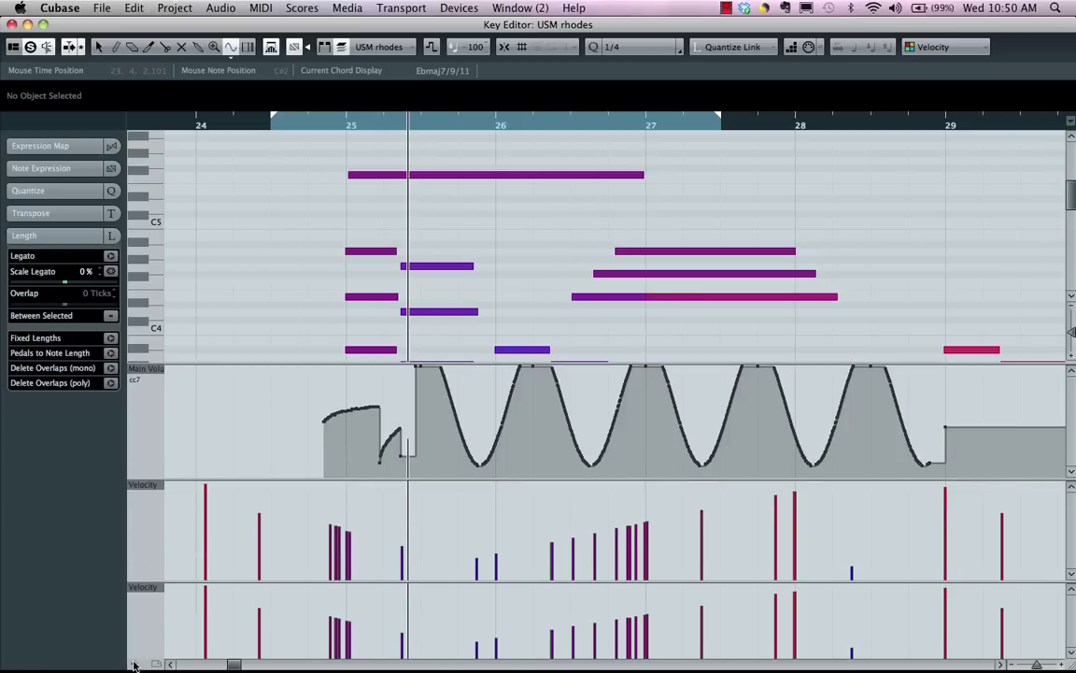
{"action": "left_click", "coordinate": [133, 665]}
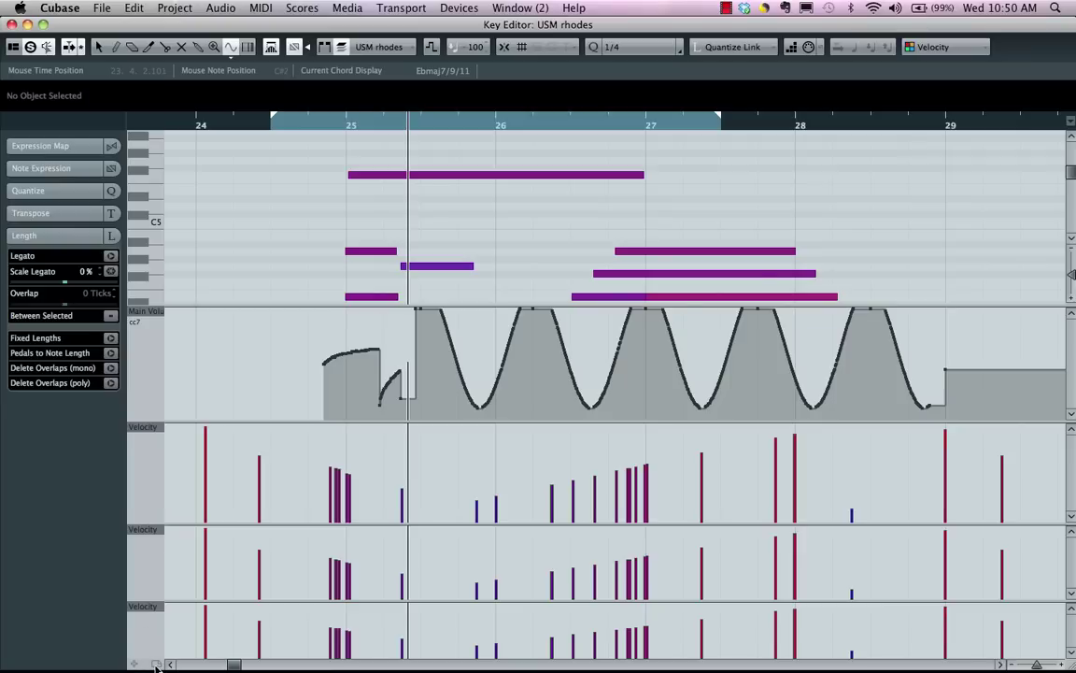
{"action": "right_click", "coordinate": [136, 658]}
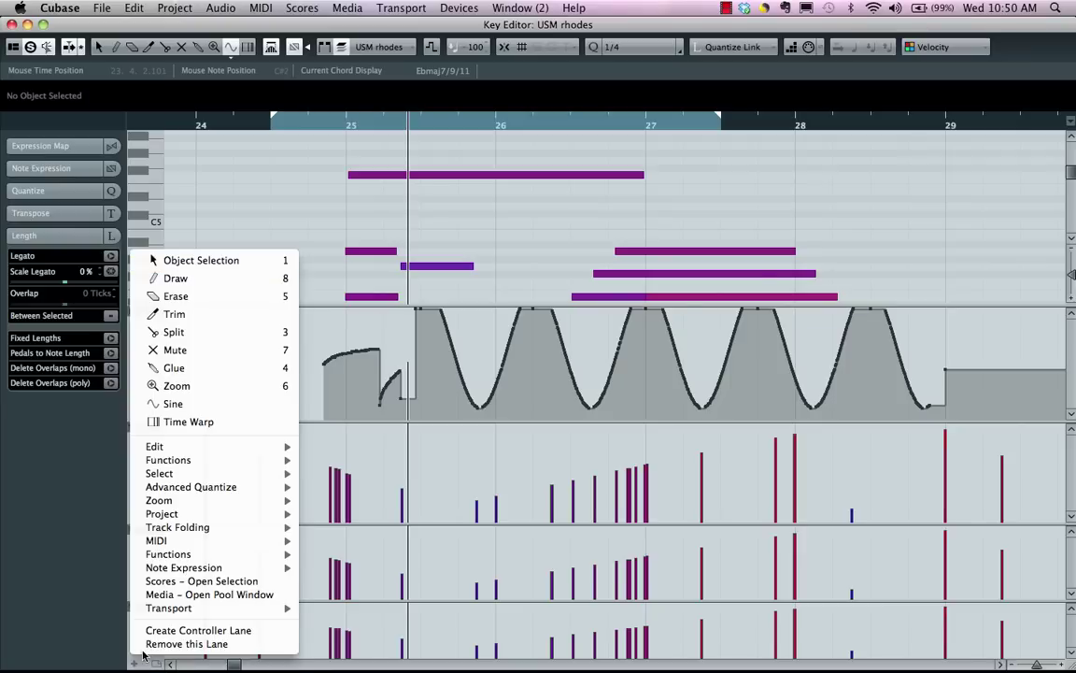
{"action": "left_click", "coordinate": [79, 634]}
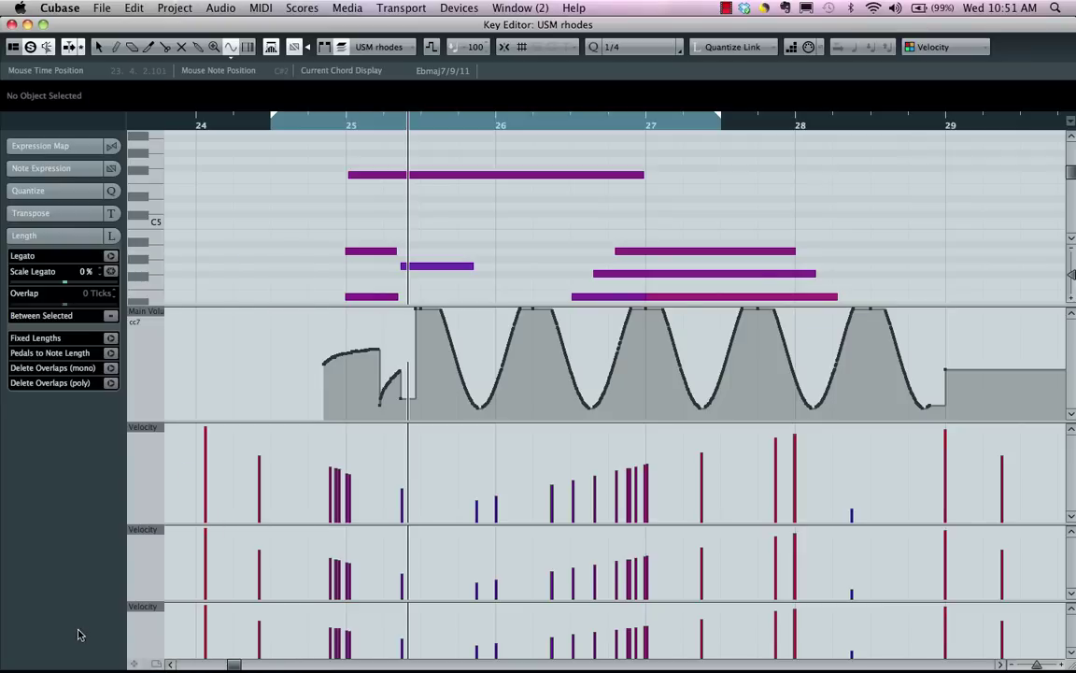
Apply the 'Velocity, Volume Mod' lane preset, then switch to 'Velocity Only'
{"action": "left_click", "coordinate": [158, 665]}
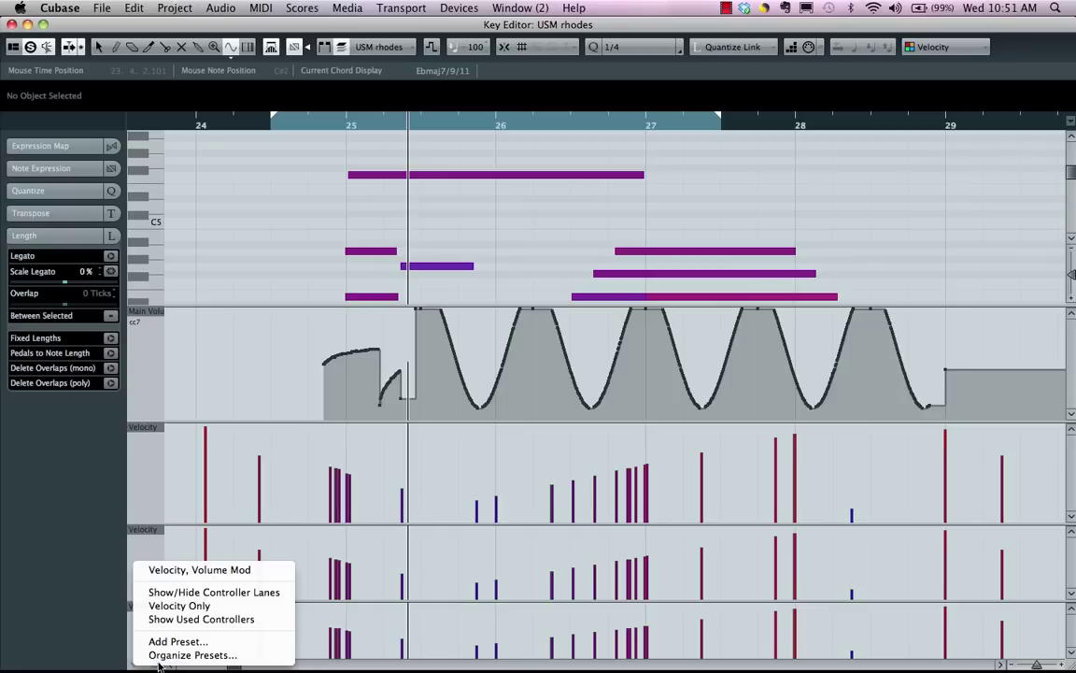
{"action": "left_click", "coordinate": [197, 571]}
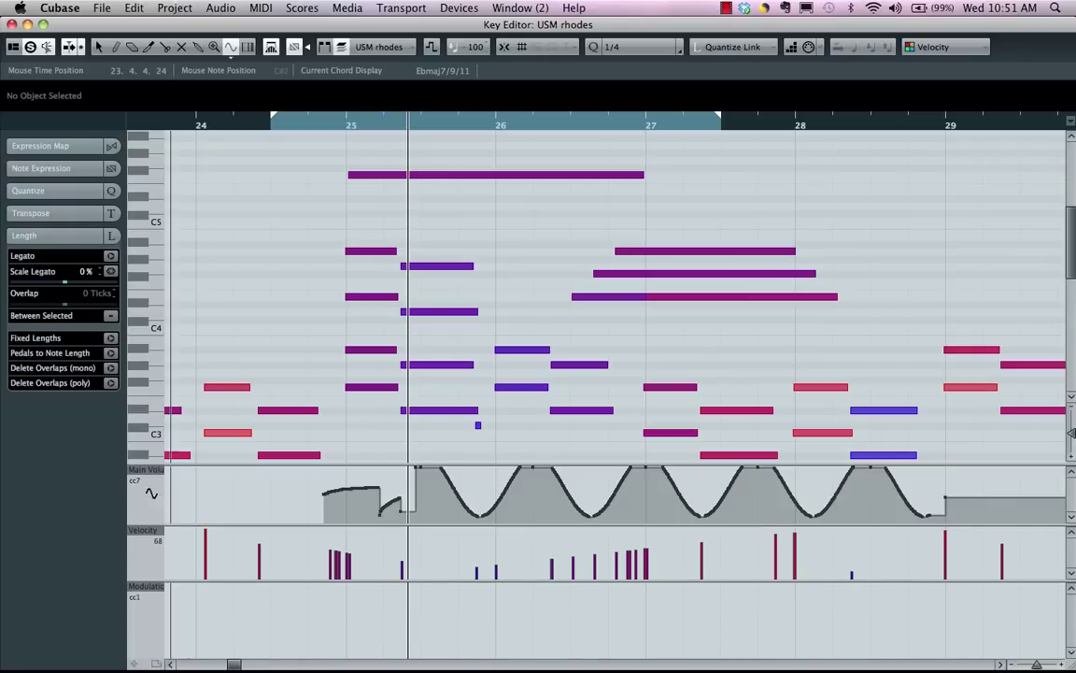
{"action": "left_click", "coordinate": [159, 664]}
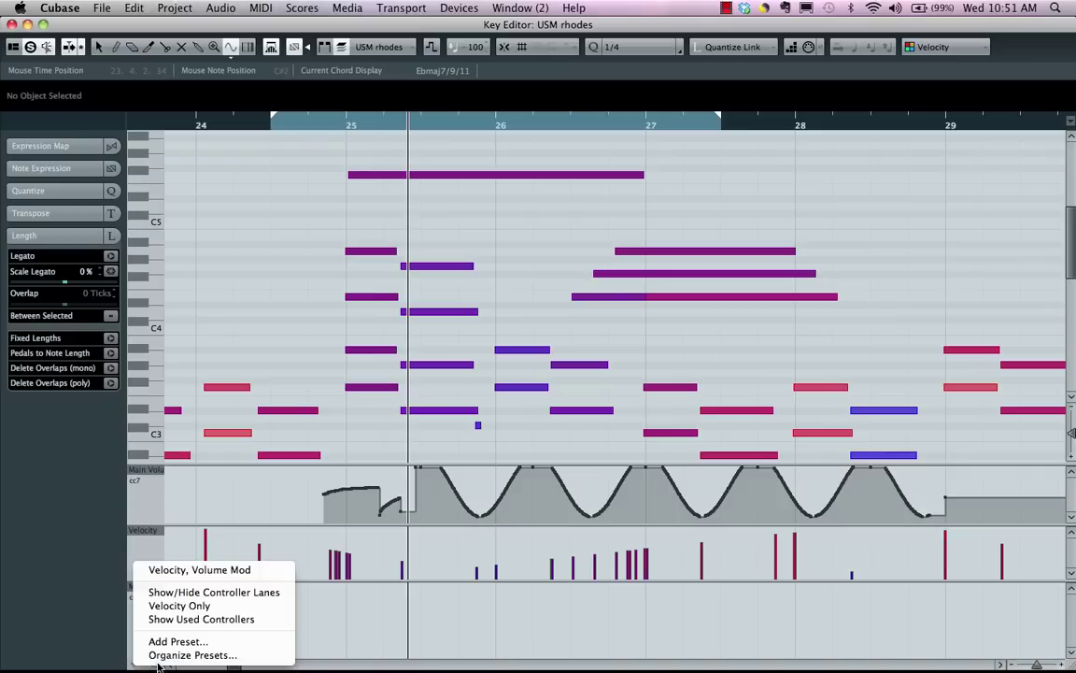
{"action": "left_click", "coordinate": [196, 606]}
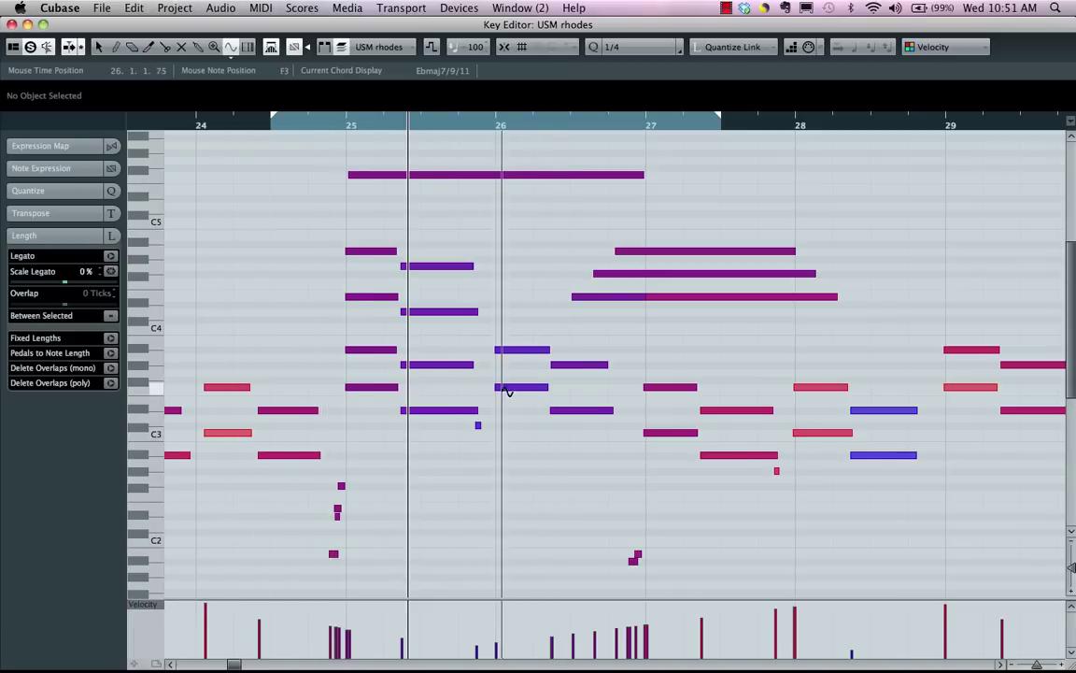
Return to Object Selection, zoom into bars 25–26, and expand the Inspector's Note Expression section
{"action": "right_click", "coordinate": [432, 226]}
{"action": "left_click", "coordinate": [440, 233]}
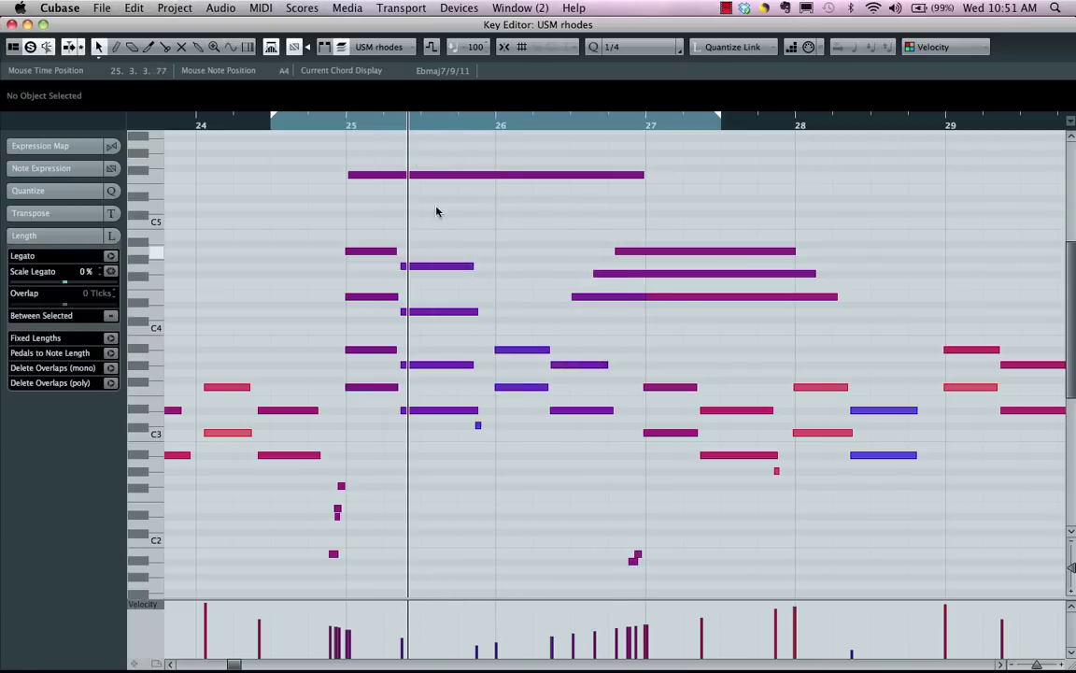
{"action": "scroll", "coordinate": [418, 162], "scroll_direction": "up", "scroll_amount": 5}
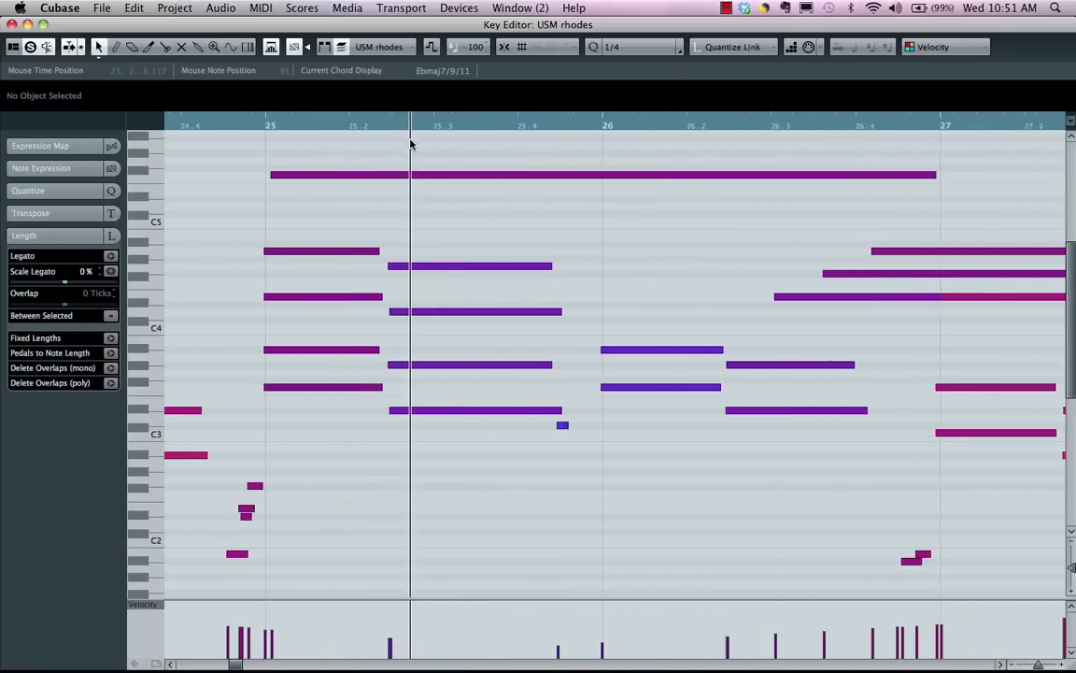
{"action": "scroll", "coordinate": [409, 146], "scroll_direction": "up", "scroll_amount": 1}
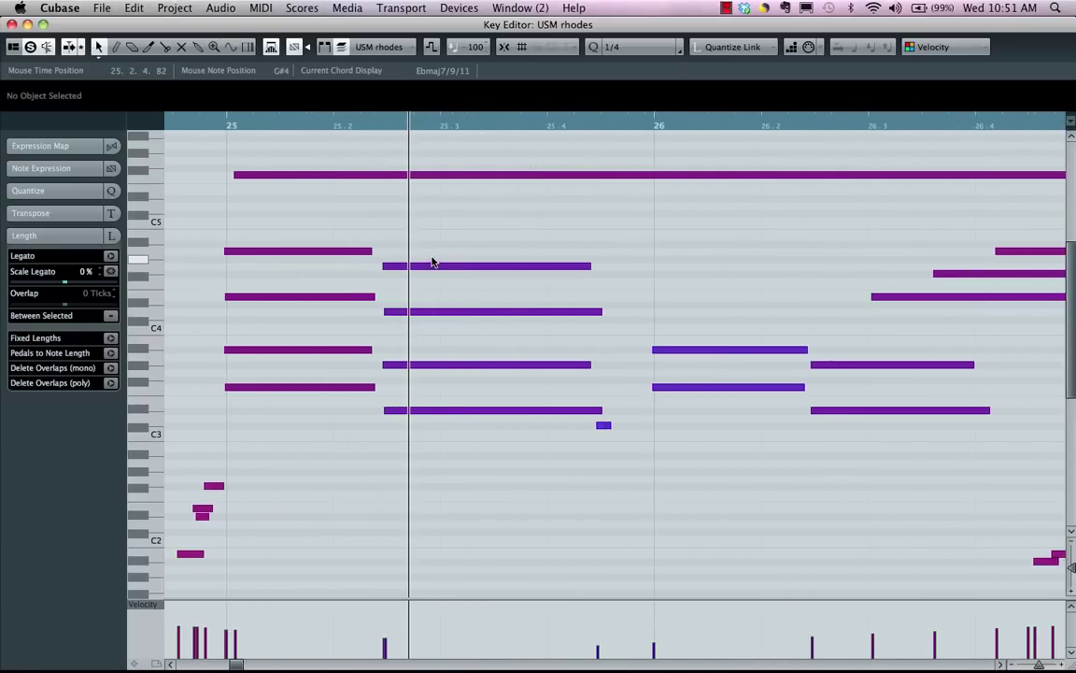
{"action": "left_click", "coordinate": [58, 168]}
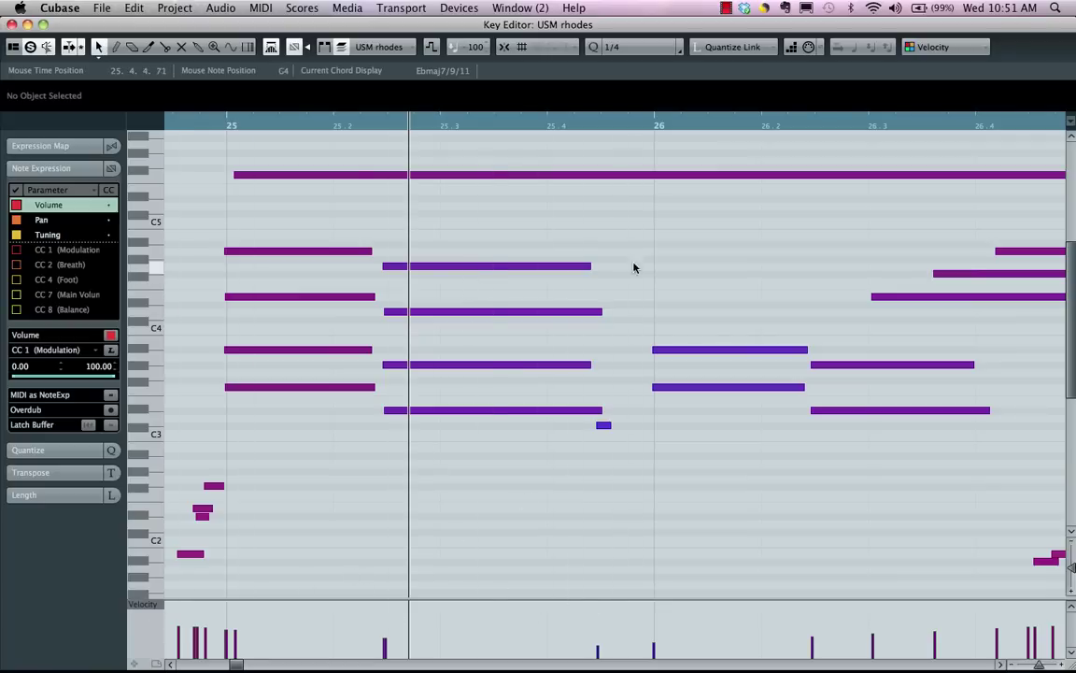
Draw a falling, spiking, then low Note Expression volume curve on the bar 25 G4 note
{"action": "double_click", "coordinate": [467, 271]}
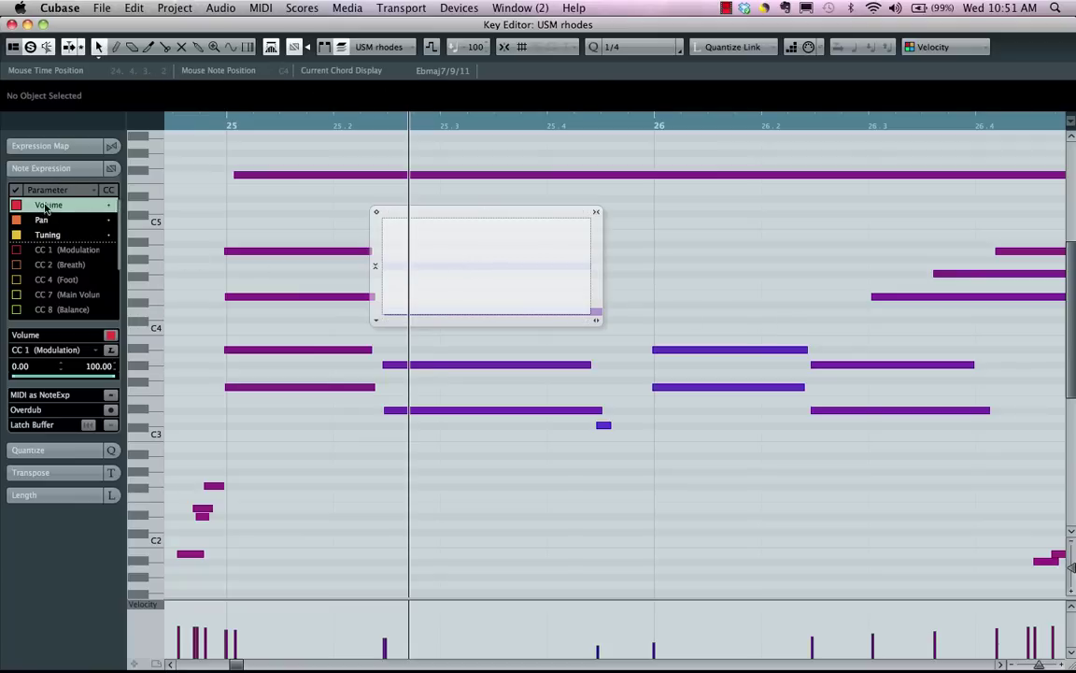
{"action": "right_click", "coordinate": [425, 266]}
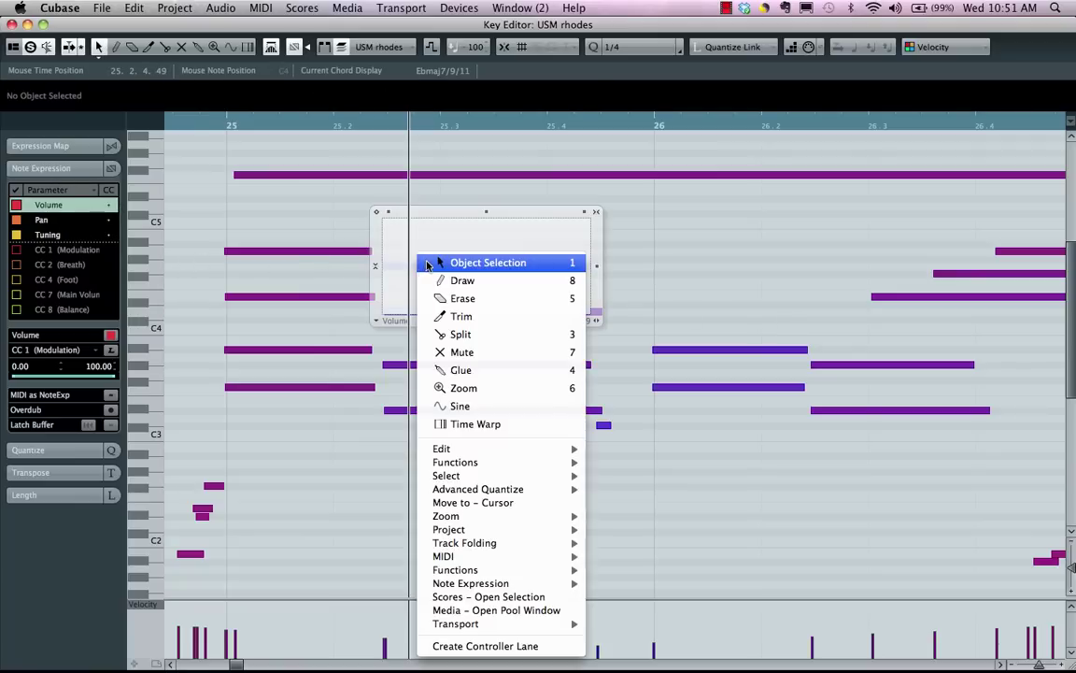
{"action": "left_click", "coordinate": [439, 278]}
{"action": "mouse_move", "coordinate": [411, 233]}
{"action": "left_mouse_down"}
{"action": "mouse_move", "coordinate": [473, 286]}
{"action": "mouse_move", "coordinate": [479, 270]}
{"action": "mouse_move", "coordinate": [512, 275]}
{"action": "mouse_move", "coordinate": [510, 218]}
{"action": "mouse_move", "coordinate": [539, 238]}
{"action": "mouse_move", "coordinate": [545, 282]}
{"action": "mouse_move", "coordinate": [562, 293]}
{"action": "mouse_move", "coordinate": [625, 279]}
{"action": "left_mouse_up"}
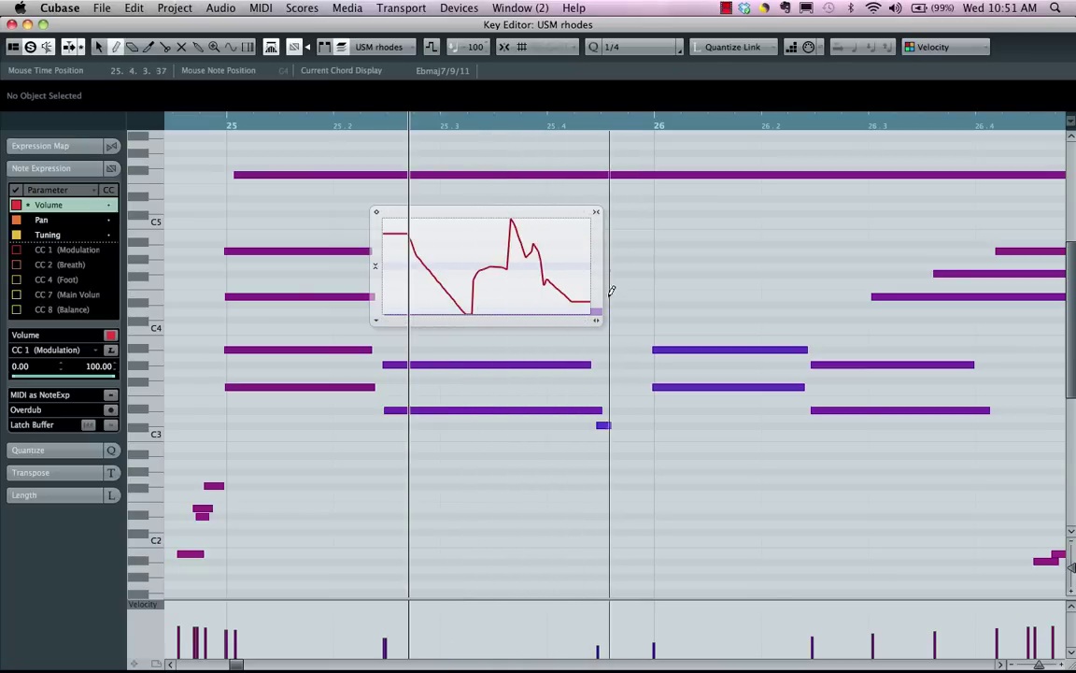
{"action": "mouse_move", "coordinate": [409, 299]}
{"action": "right_click", "coordinate": [452, 297]}
{"action": "left_click", "coordinate": [455, 302]}
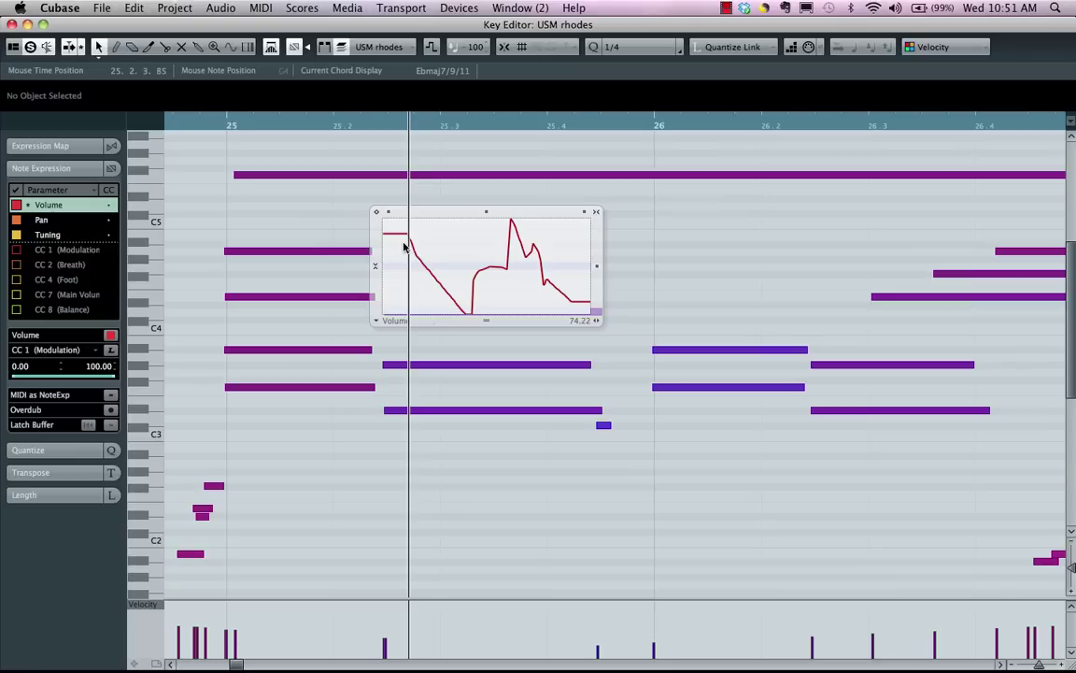
{"action": "left_click", "coordinate": [476, 350]}
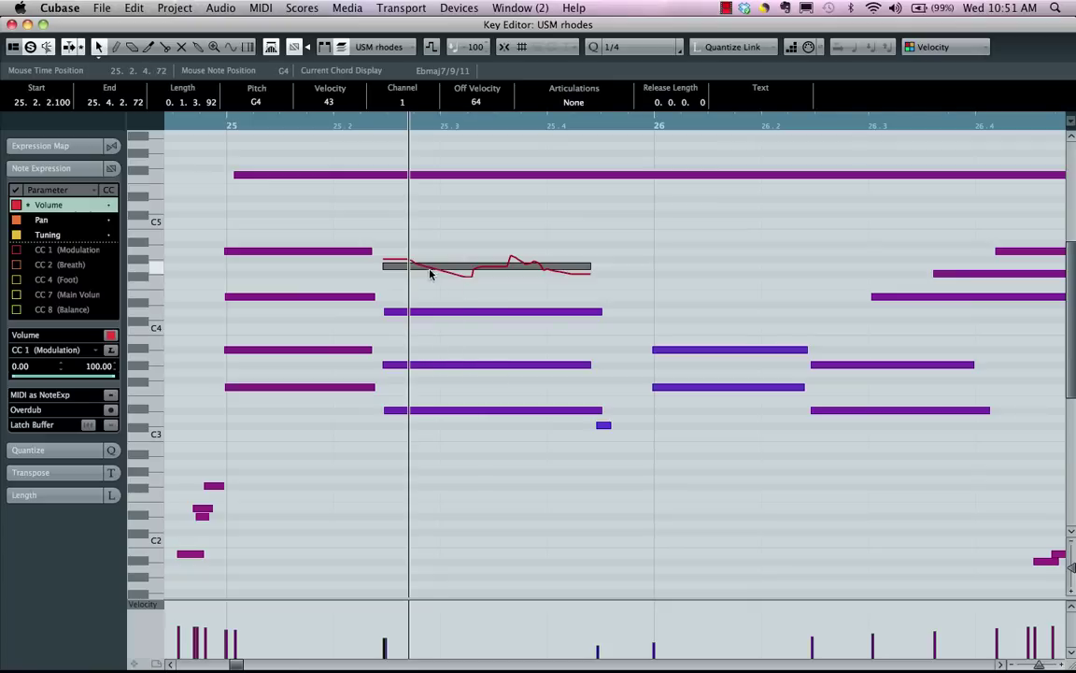
Draw a steadily rising Note Expression volume line on the G#3 note in bar 25
{"action": "double_click", "coordinate": [481, 369]}
{"action": "right_click", "coordinate": [462, 359]}
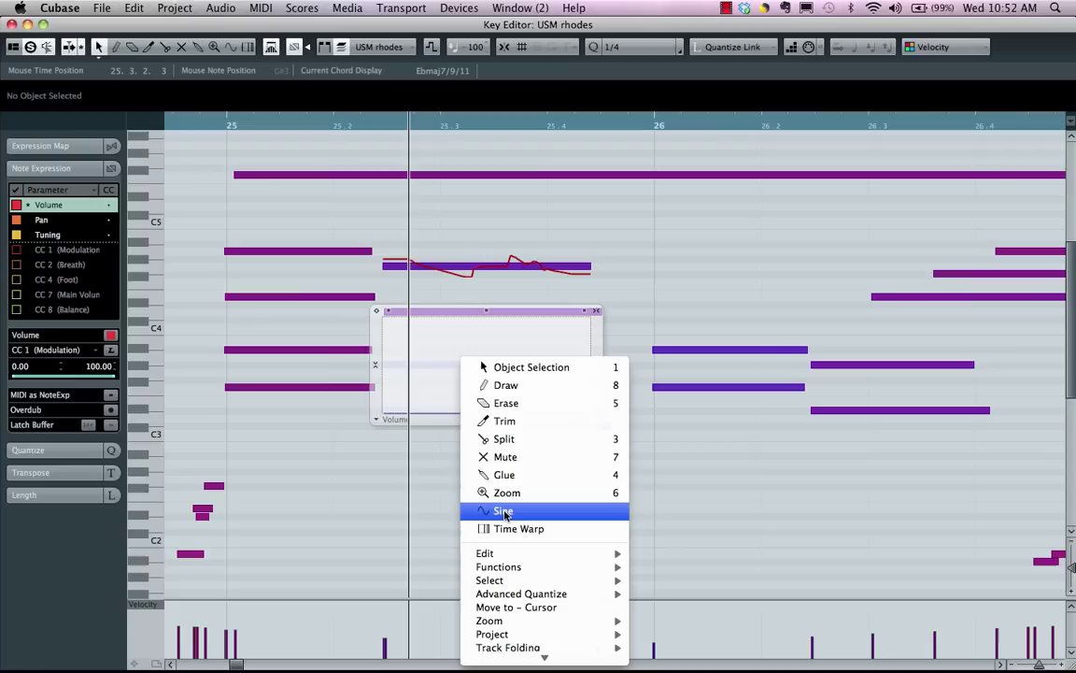
{"action": "left_click", "coordinate": [505, 384]}
{"action": "mouse_move", "coordinate": [396, 402]}
{"action": "left_mouse_down"}
{"action": "mouse_move", "coordinate": [567, 323]}
{"action": "mouse_move", "coordinate": [589, 330]}
{"action": "left_mouse_up"}
{"action": "right_click", "coordinate": [494, 284]}
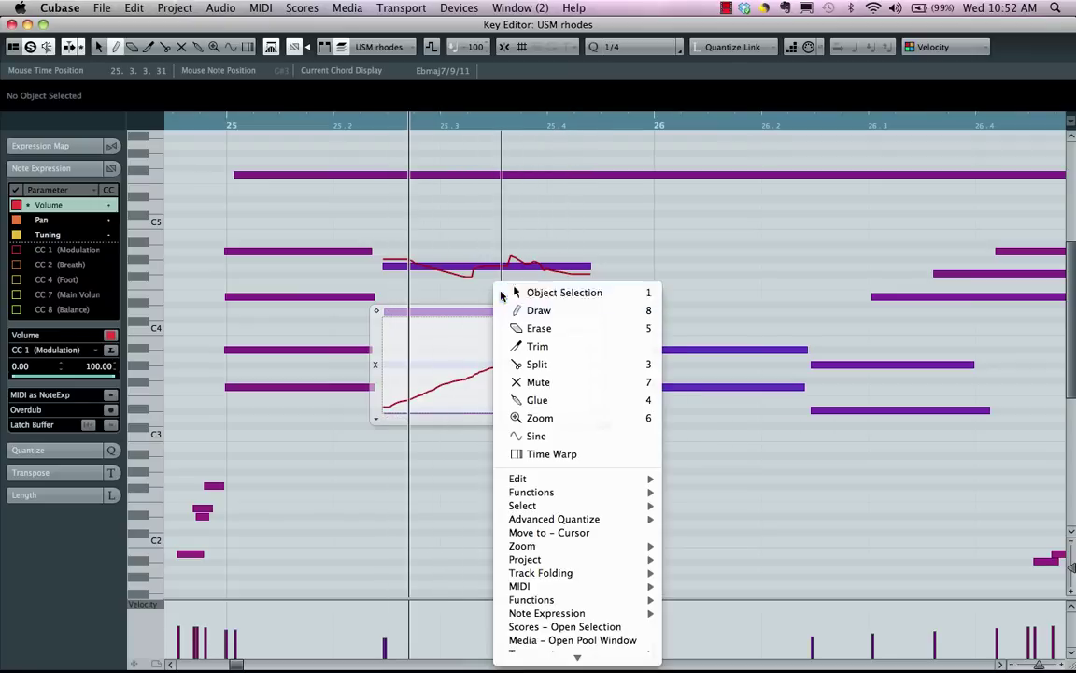
{"action": "left_click", "coordinate": [501, 293]}
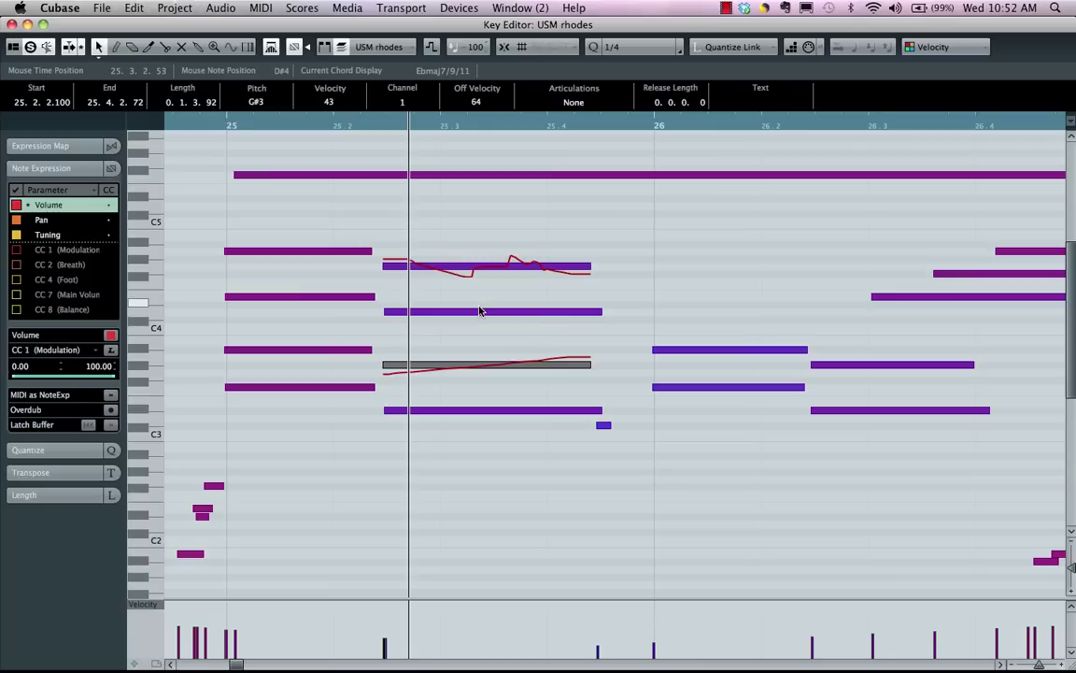
Scale the G4 note's volume curve lower and tilt its left and right ends
{"action": "double_click", "coordinate": [475, 267]}
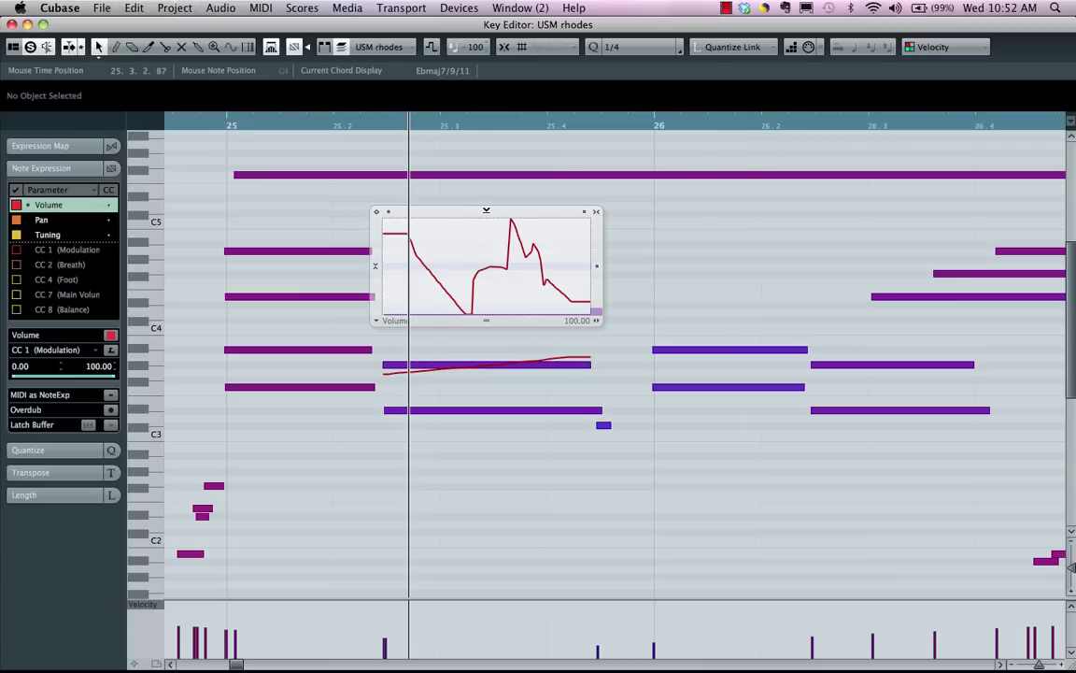
{"action": "mouse_move", "coordinate": [485, 210]}
{"action": "left_mouse_down"}
{"action": "mouse_move", "coordinate": [483, 249]}
{"action": "mouse_move", "coordinate": [480, 208]}
{"action": "left_mouse_up"}
{"action": "mouse_move", "coordinate": [386, 213]}
{"action": "left_mouse_down"}
{"action": "mouse_move", "coordinate": [384, 259]}
{"action": "mouse_move", "coordinate": [388, 201]}
{"action": "mouse_move", "coordinate": [394, 244]}
{"action": "mouse_move", "coordinate": [390, 213]}
{"action": "left_mouse_up"}
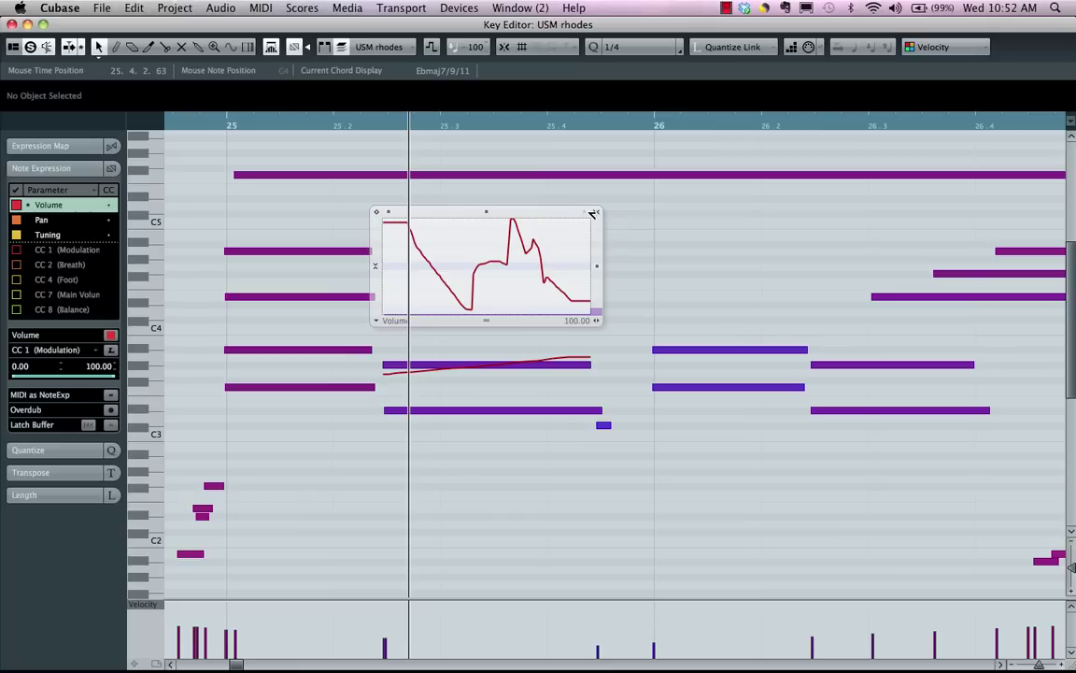
{"action": "left_click_drag", "start_coordinate": [584, 212], "coordinate": [552, 303]}
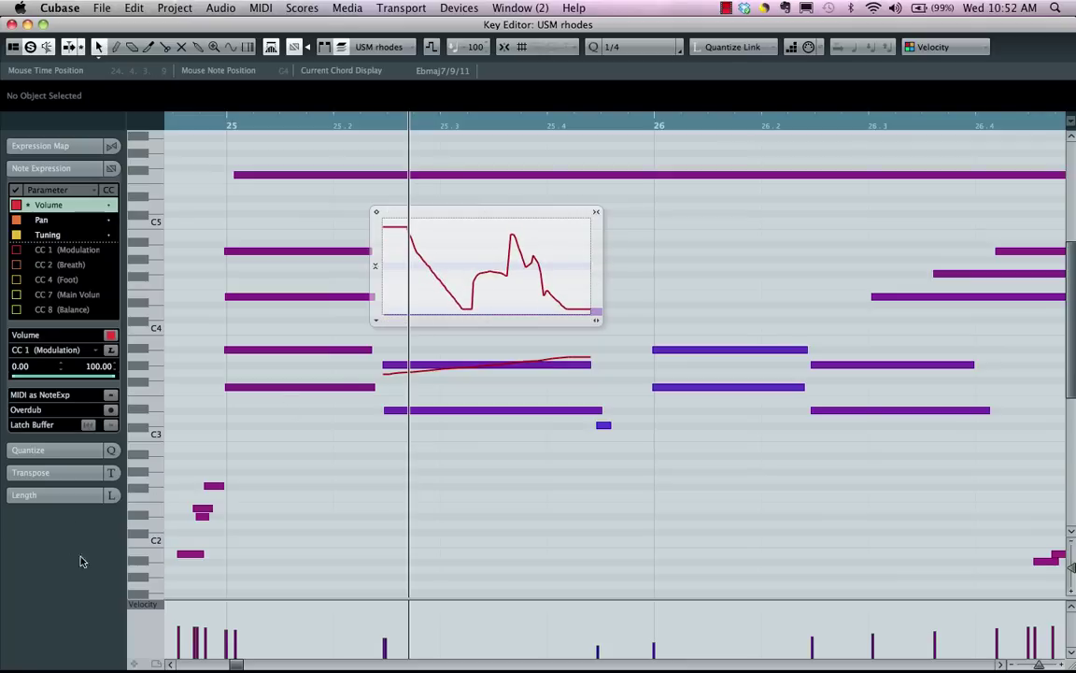
Show CC7 Main Volume in a taller lane and redraw it freehand across late bar 25
{"action": "left_click", "coordinate": [144, 605]}
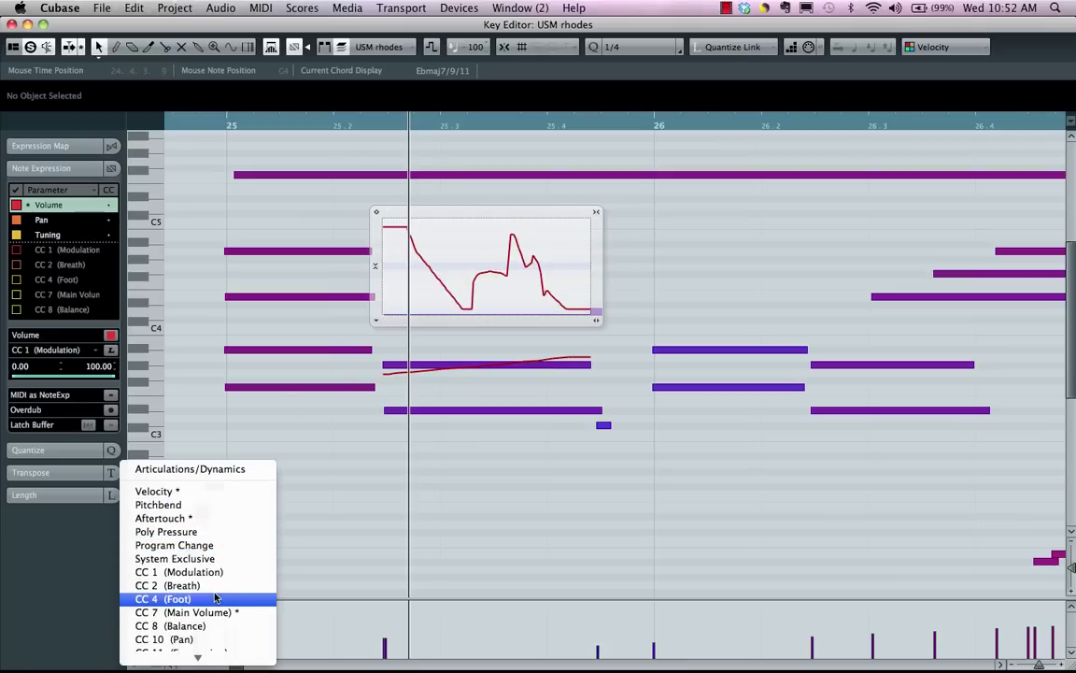
{"action": "left_click", "coordinate": [224, 612]}
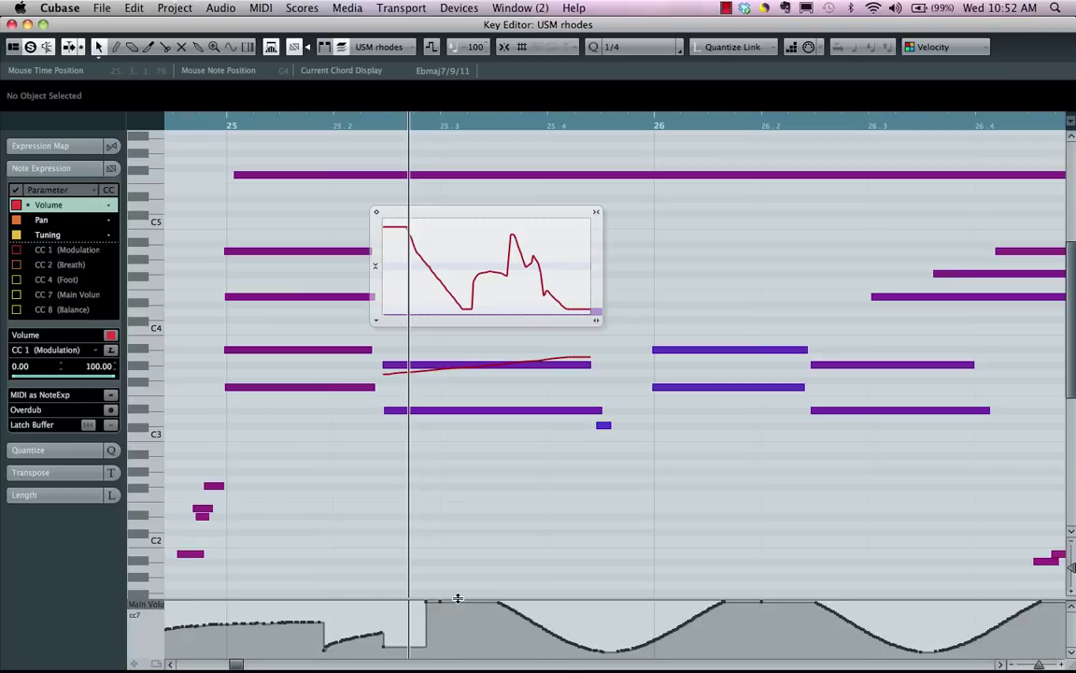
{"action": "left_click_drag", "start_coordinate": [457, 592], "coordinate": [459, 455]}
{"action": "right_click", "coordinate": [493, 519]}
{"action": "left_click", "coordinate": [509, 533]}
{"action": "mouse_move", "coordinate": [412, 544]}
{"action": "left_mouse_down"}
{"action": "mouse_move", "coordinate": [541, 533]}
{"action": "mouse_move", "coordinate": [669, 565]}
{"action": "left_mouse_up"}
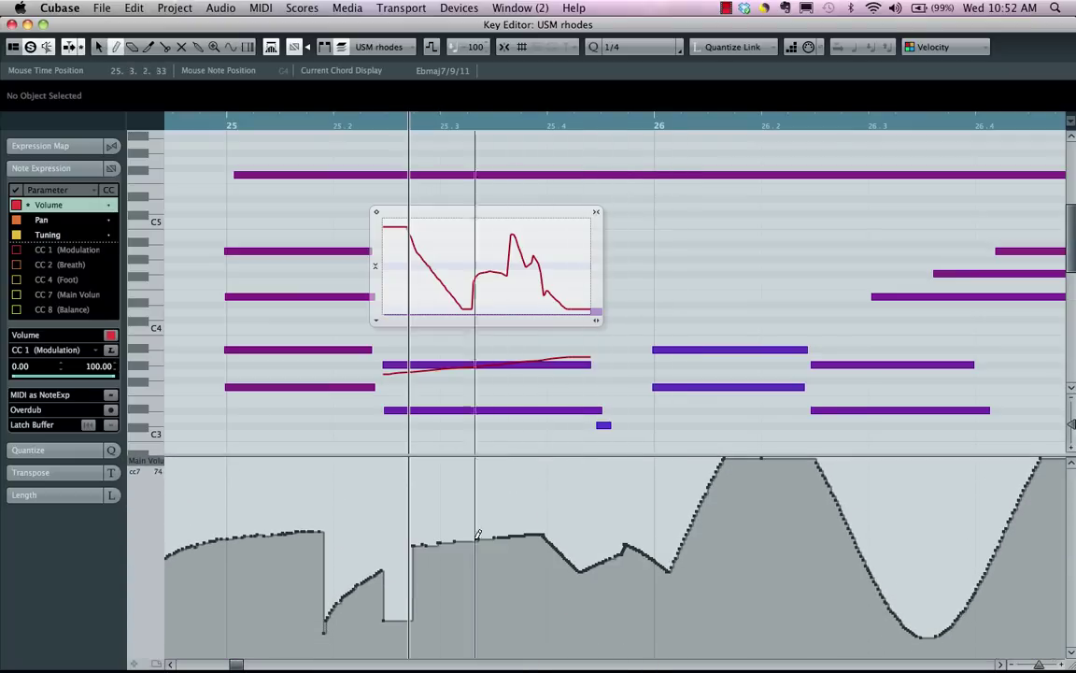
Lower the redrawn CC7 events, tilting the left side down and raising the right end
{"action": "right_click", "coordinate": [471, 469]}
{"action": "left_click", "coordinate": [486, 474]}
{"action": "left_click_drag", "start_coordinate": [453, 492], "coordinate": [658, 620]}
{"action": "left_click_drag", "start_coordinate": [556, 464], "coordinate": [557, 509]}
{"action": "left_click_drag", "start_coordinate": [458, 462], "coordinate": [516, 474]}
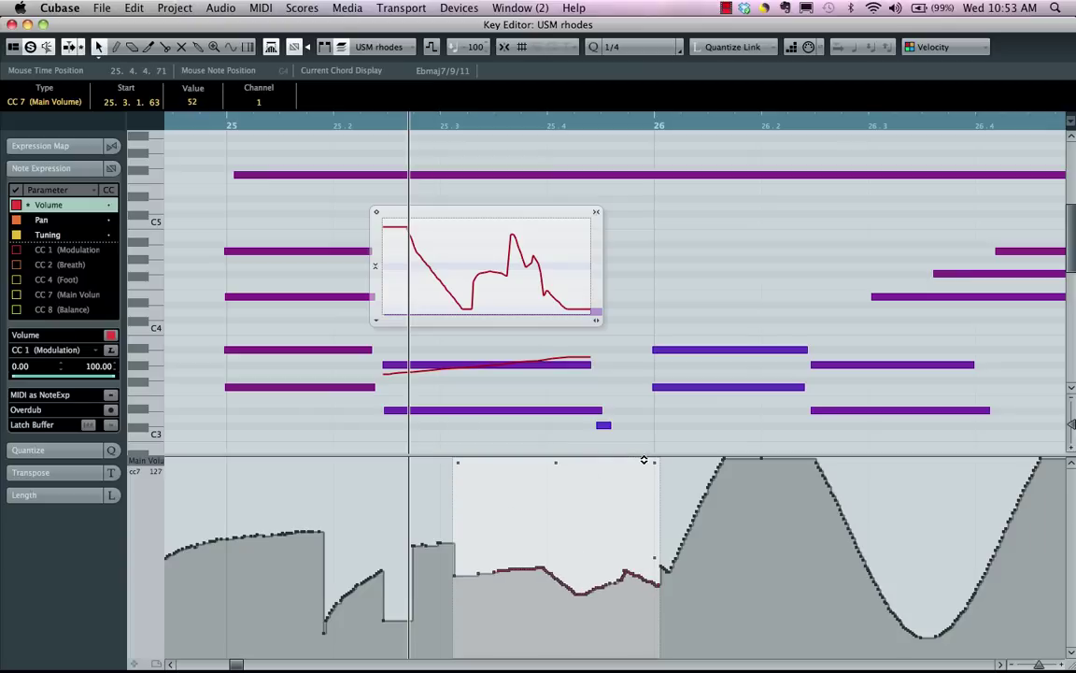
{"action": "left_click_drag", "start_coordinate": [654, 464], "coordinate": [634, 486]}
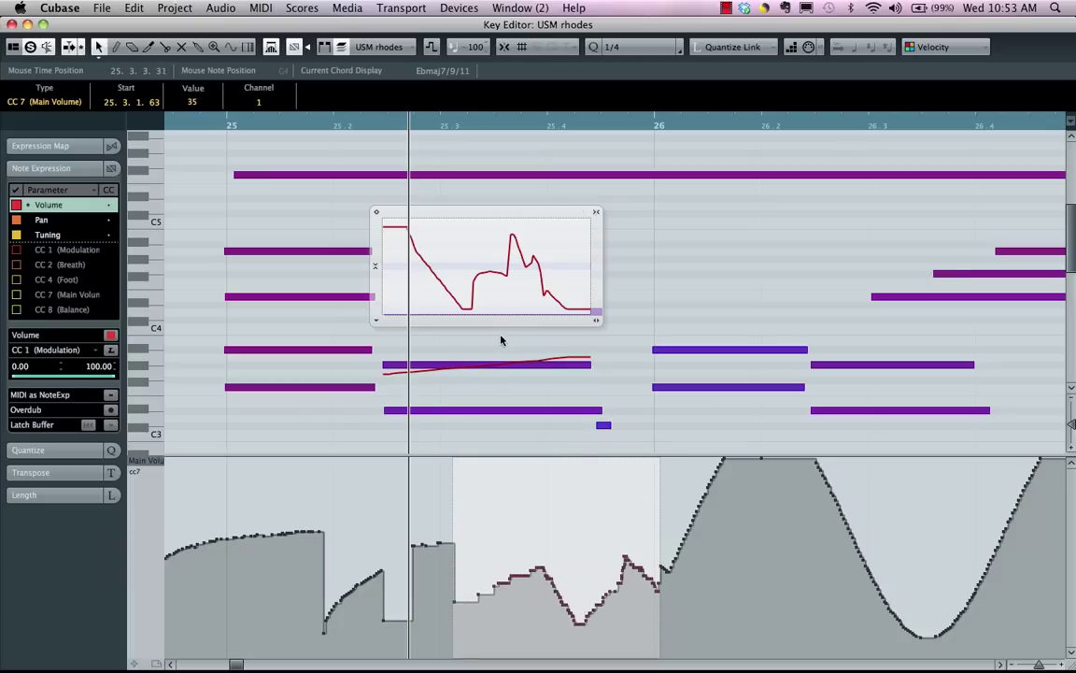
{"action": "left_click", "coordinate": [501, 340]}
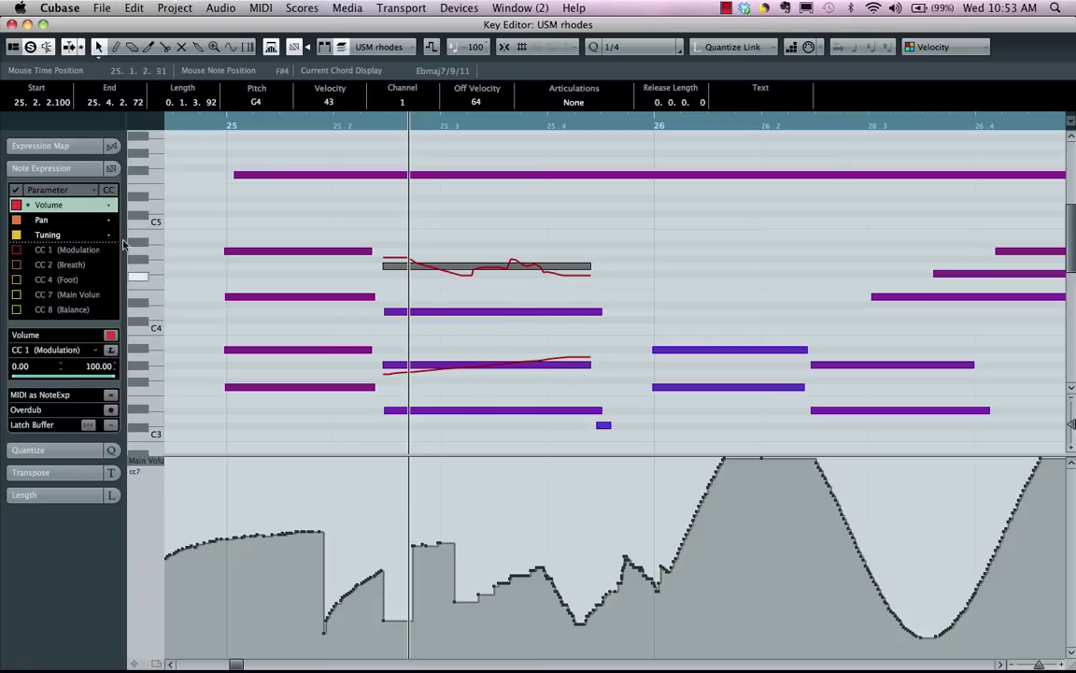
Freehand-draw a Note Expression Pan curve on the G4 rhodes note that drops sharply, then rises gradually
{"action": "left_click", "coordinate": [44, 221]}
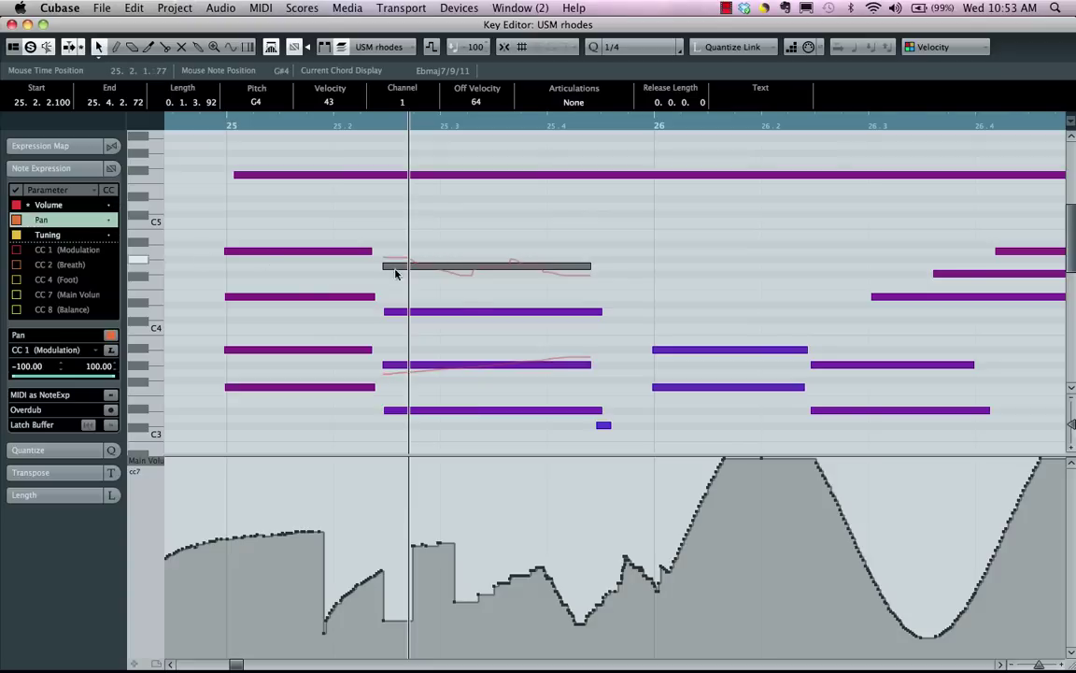
{"action": "double_click", "coordinate": [467, 313]}
{"action": "right_click", "coordinate": [411, 301]}
{"action": "left_click", "coordinate": [441, 322]}
{"action": "mouse_move", "coordinate": [428, 295]}
{"action": "left_mouse_down"}
{"action": "mouse_move", "coordinate": [574, 324]}
{"action": "mouse_move", "coordinate": [465, 328]}
{"action": "left_mouse_up"}
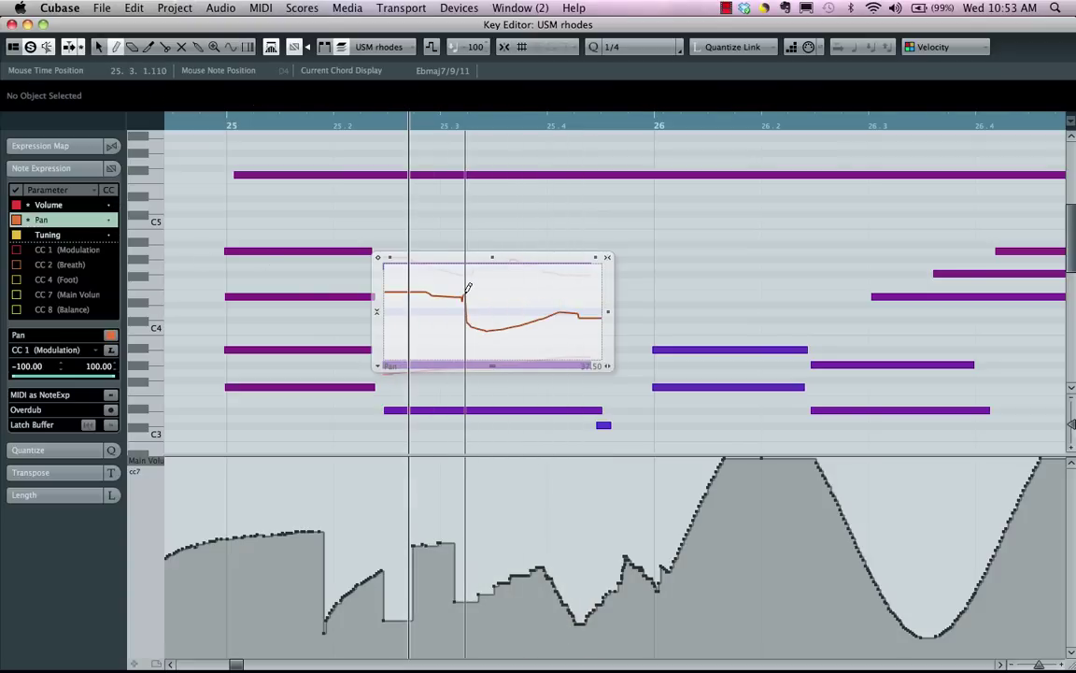